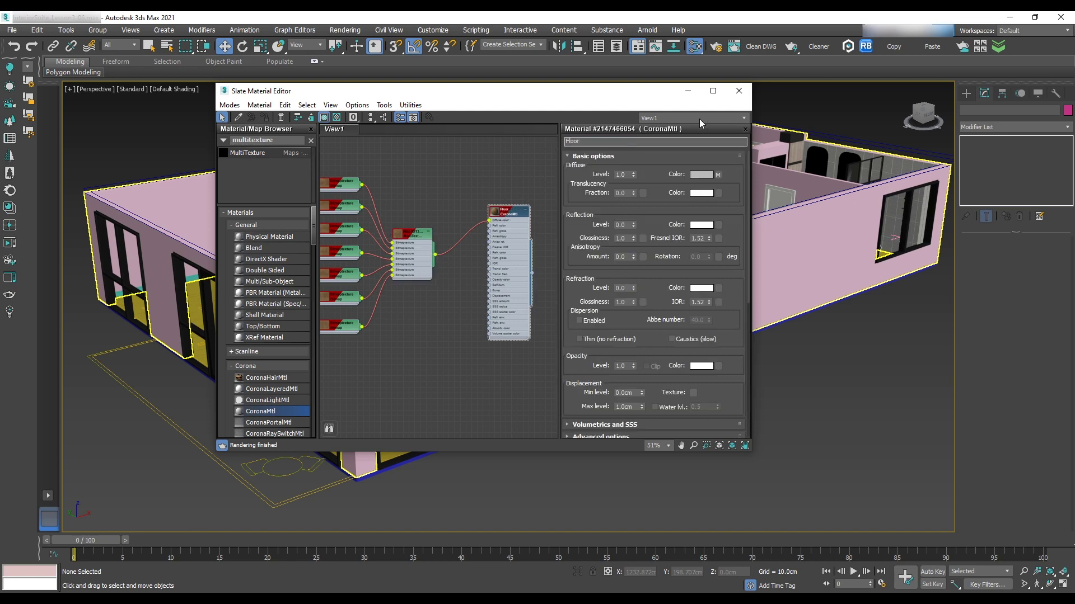
Set the Floor material's reflection level to 1.0 and its reflection glossiness to 0.75.
{"action": "left_click_drag", "start_coordinate": [510, 211], "coordinate": [532, 200]}
{"action": "left_click_drag", "start_coordinate": [633, 223], "coordinate": [637, 192]}
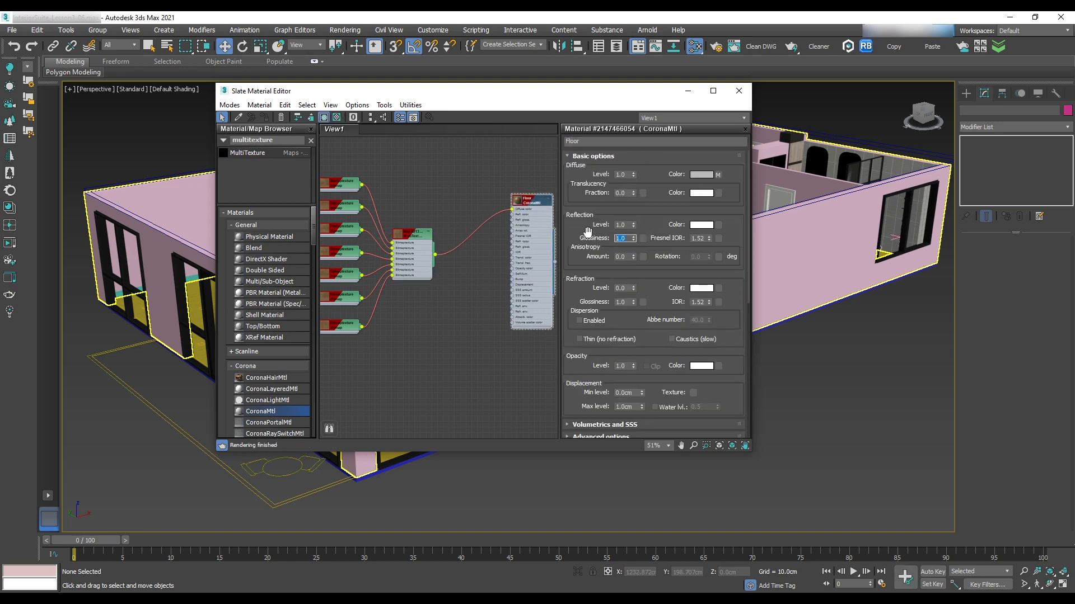
{"action": "left_click", "coordinate": [519, 171]}
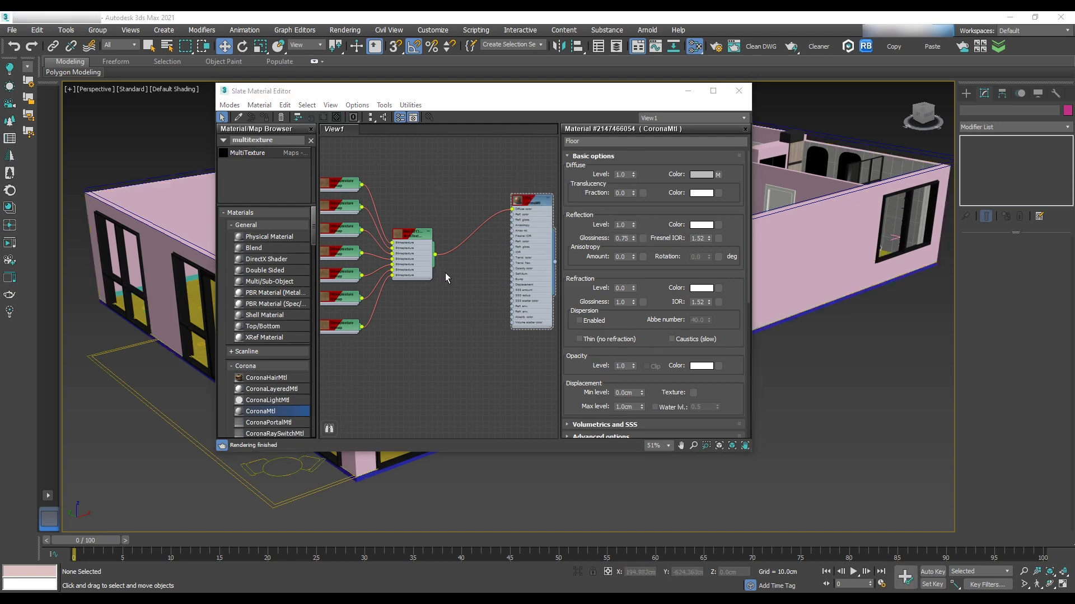
Insert a ColorCorrection map between the MultiTexture map and the Floor material's diffuse color.
{"action": "scroll", "coordinate": [444, 276], "scroll_direction": "down", "scroll_amount": 3}
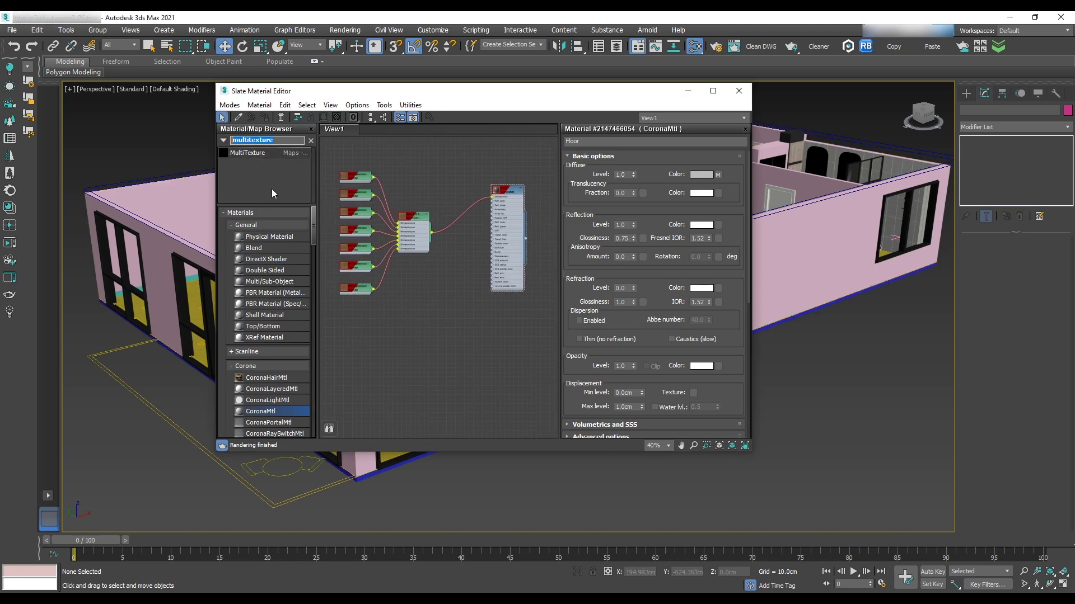
{"action": "type", "text": "Colo"}
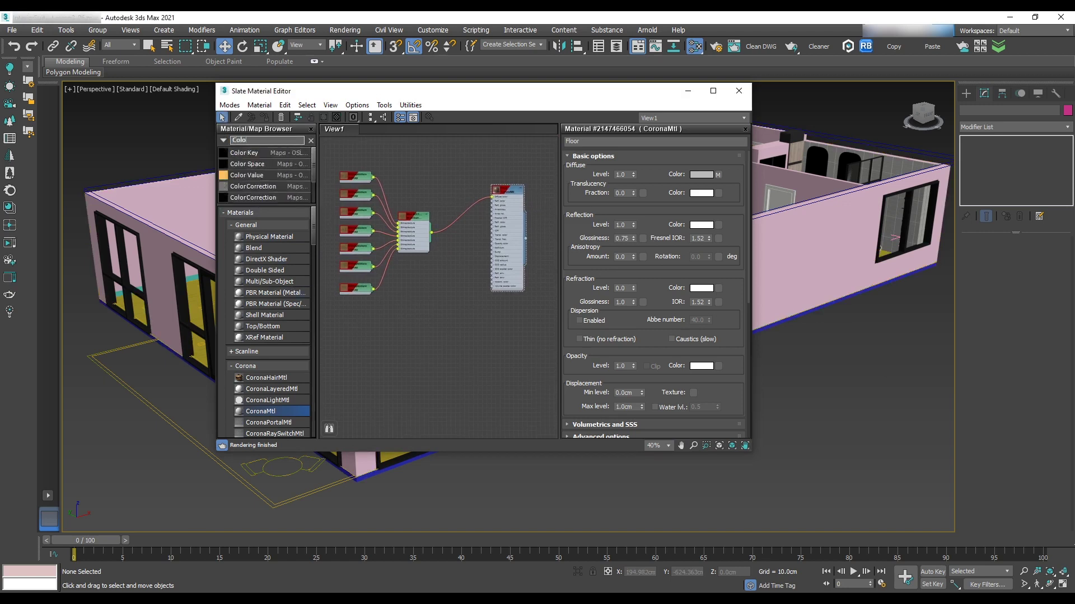
{"action": "left_click_drag", "start_coordinate": [270, 198], "coordinate": [439, 292]}
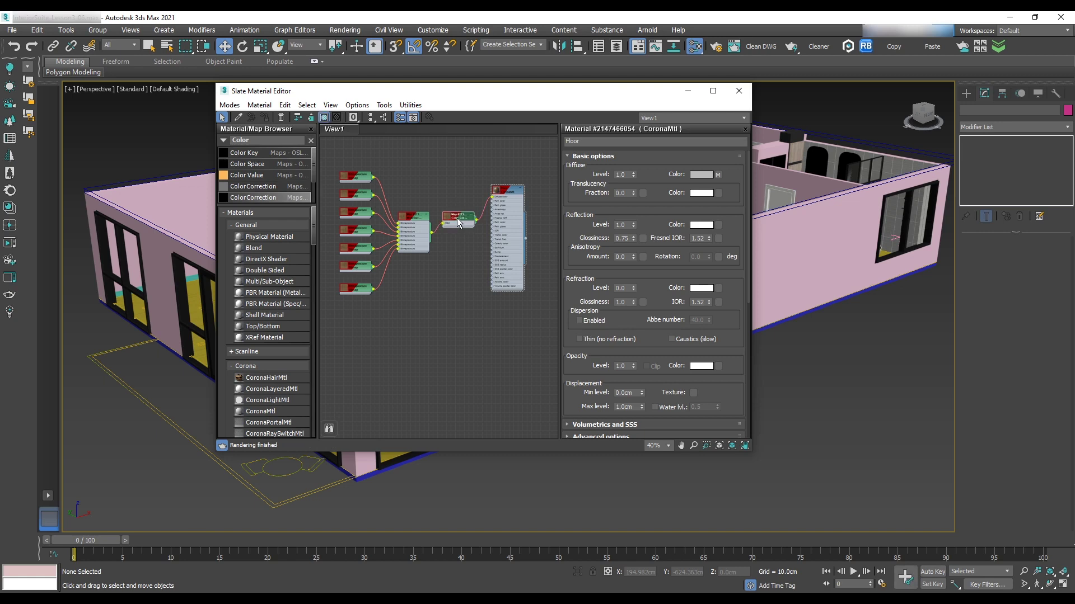
Lower the diffuse color correction's saturation to about -55 and set its advanced RGB gamma/contrast to 1.5.
{"action": "double_click", "coordinate": [458, 222]}
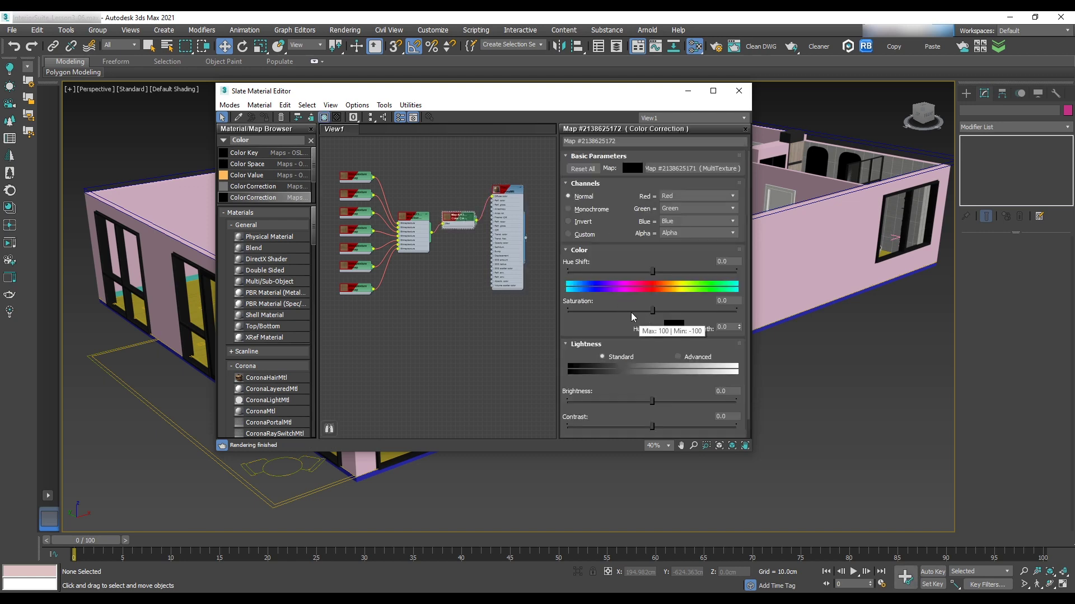
{"action": "left_click", "coordinate": [605, 311]}
{"action": "scroll", "coordinate": [506, 198], "scroll_direction": "up", "scroll_amount": 5}
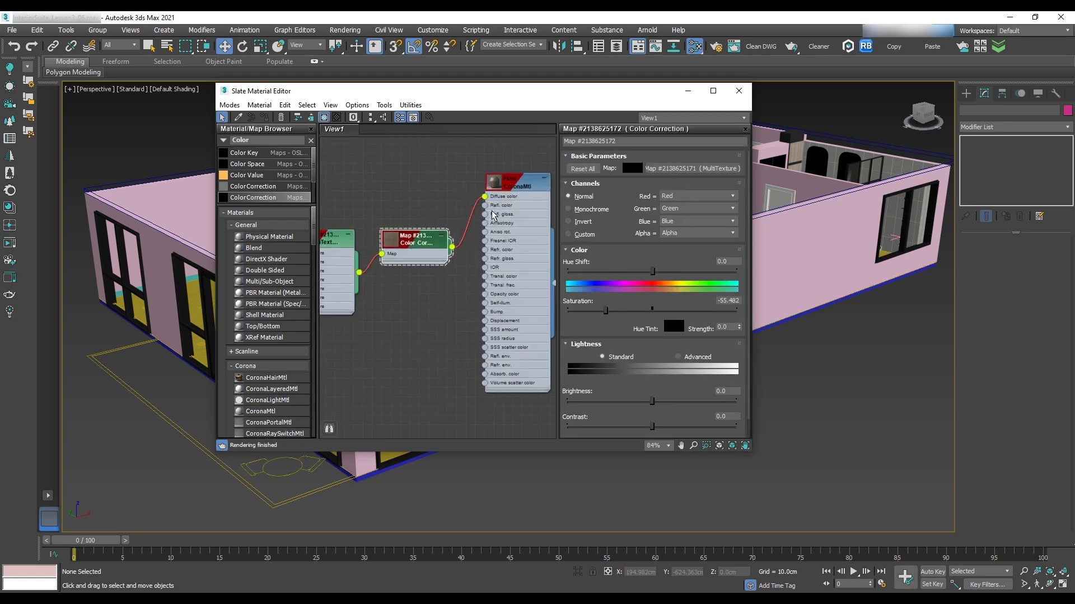
{"action": "left_click", "coordinate": [678, 357]}
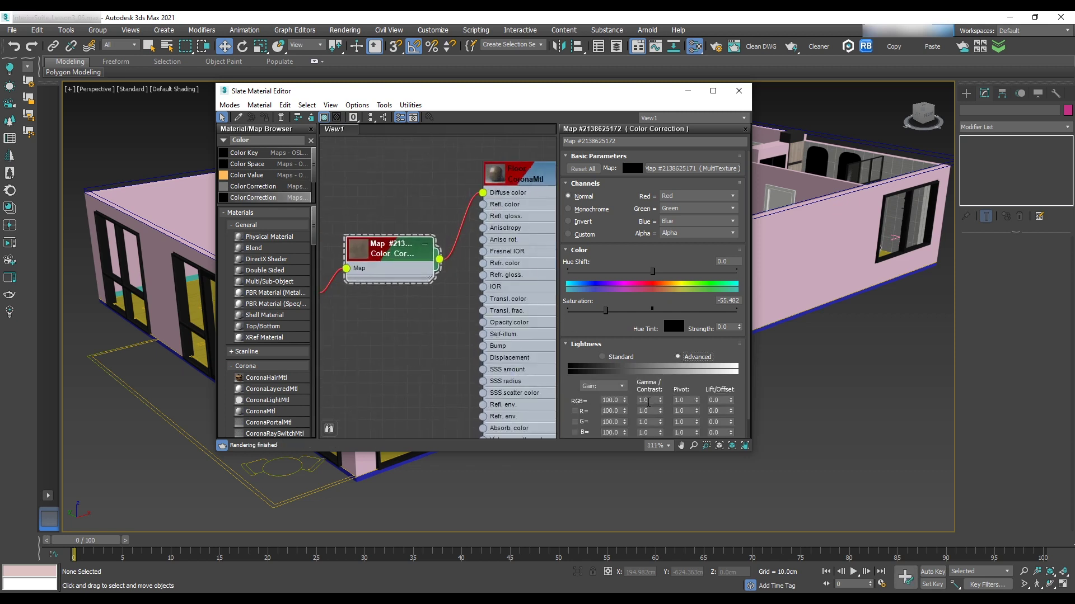
{"action": "type", "text": "1.5"}
{"action": "key", "text": "Return"}
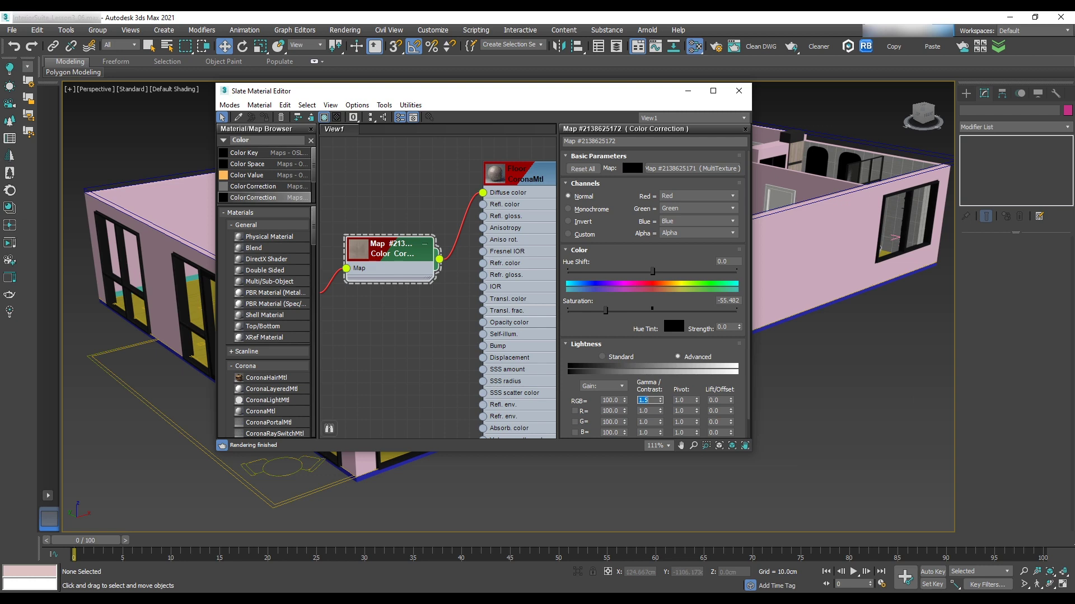
Add a second ColorCorrection map below the first and feed it from the same MultiTexture map.
{"action": "scroll", "coordinate": [457, 290], "scroll_direction": "down", "scroll_amount": 1}
{"action": "scroll", "coordinate": [410, 273], "scroll_direction": "down", "scroll_amount": 1}
{"action": "left_click_drag", "start_coordinate": [279, 200], "coordinate": [412, 338]}
{"action": "scroll", "coordinate": [419, 333], "scroll_direction": "down", "scroll_amount": 1}
{"action": "middle_click_drag", "start_coordinate": [414, 310], "coordinate": [454, 255]}
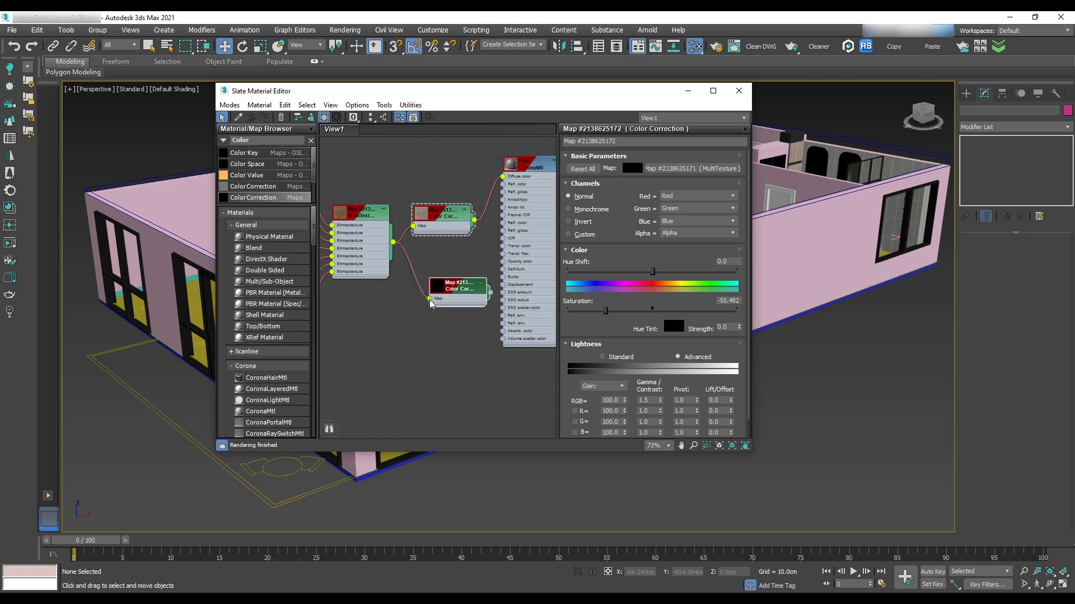
Lower the second color correction's saturation to about -99 and connect it to the Floor material's bump input.
{"action": "double_click", "coordinate": [462, 289]}
{"action": "left_click", "coordinate": [570, 312]}
{"action": "middle_click_drag", "start_coordinate": [488, 291], "coordinate": [469, 294]}
{"action": "left_click_drag", "start_coordinate": [447, 294], "coordinate": [438, 286]}
{"action": "middle_click_drag", "start_coordinate": [497, 181], "coordinate": [477, 207]}
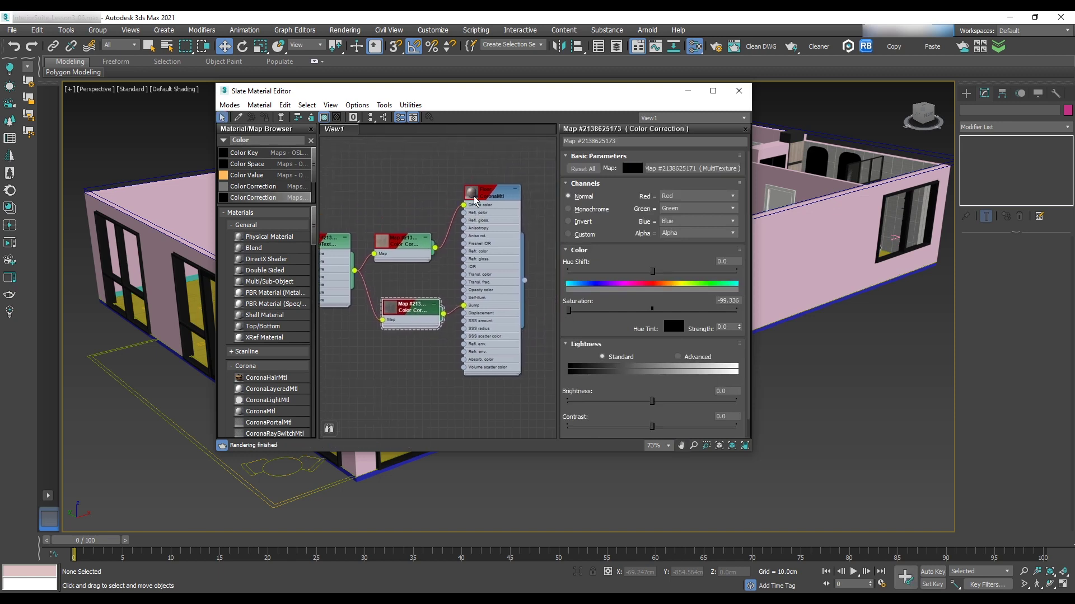
Assign the Floor material to the apartment's floor in the viewport.
{"action": "double_click", "coordinate": [492, 193]}
{"action": "left_click_drag", "start_coordinate": [512, 98], "coordinate": [719, 94]}
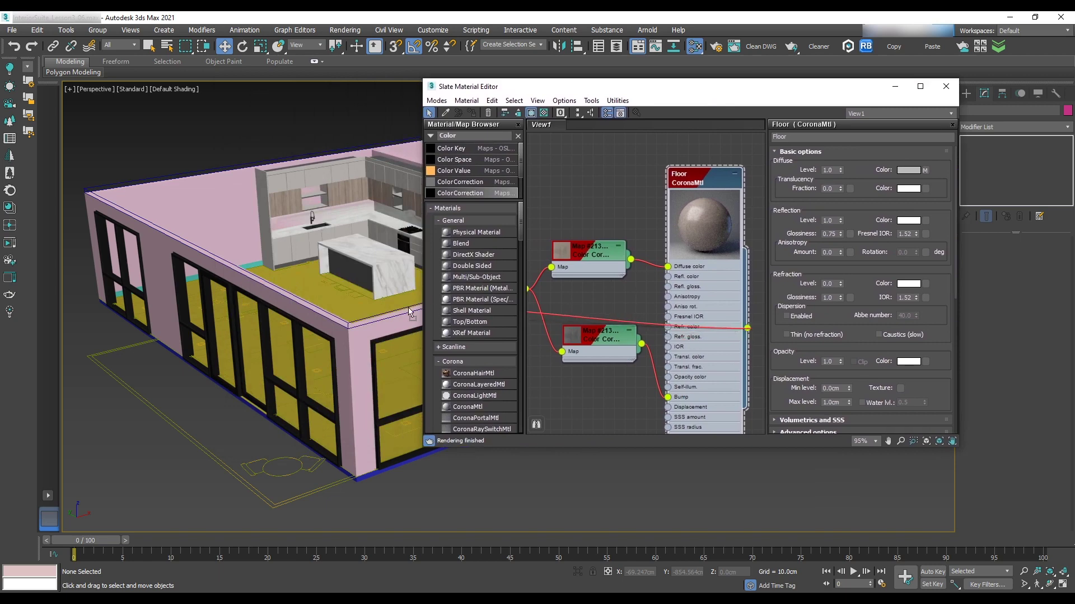
{"action": "scroll", "coordinate": [356, 313], "scroll_direction": "up", "scroll_amount": 10}
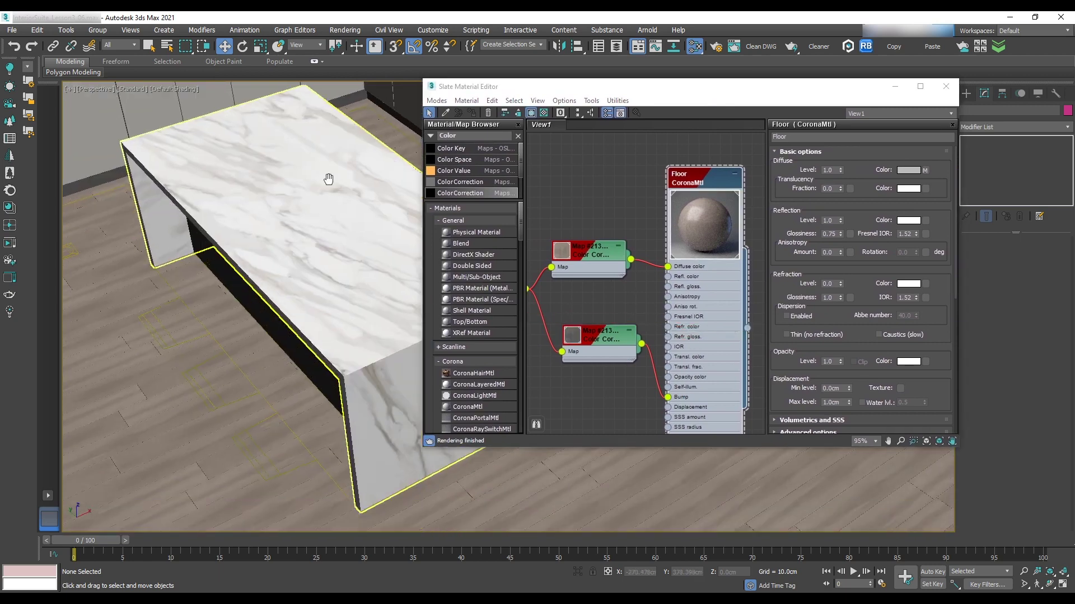
Create a new CoronaMtl below the Floor material and name it Baseboard.
{"action": "scroll", "coordinate": [328, 447], "scroll_direction": "down", "scroll_amount": 2}
{"action": "scroll", "coordinate": [659, 308], "scroll_direction": "down", "scroll_amount": 2}
{"action": "middle_click_drag", "start_coordinate": [659, 308], "coordinate": [655, 192]}
{"action": "left_click_drag", "start_coordinate": [498, 407], "coordinate": [674, 364]}
{"action": "middle_click_drag", "start_coordinate": [674, 365], "coordinate": [655, 234]}
{"action": "scroll", "coordinate": [654, 234], "scroll_direction": "down", "scroll_amount": 1}
{"action": "scroll", "coordinate": [656, 231], "scroll_direction": "up", "scroll_amount": 3}
{"action": "double_click", "coordinate": [659, 217]}
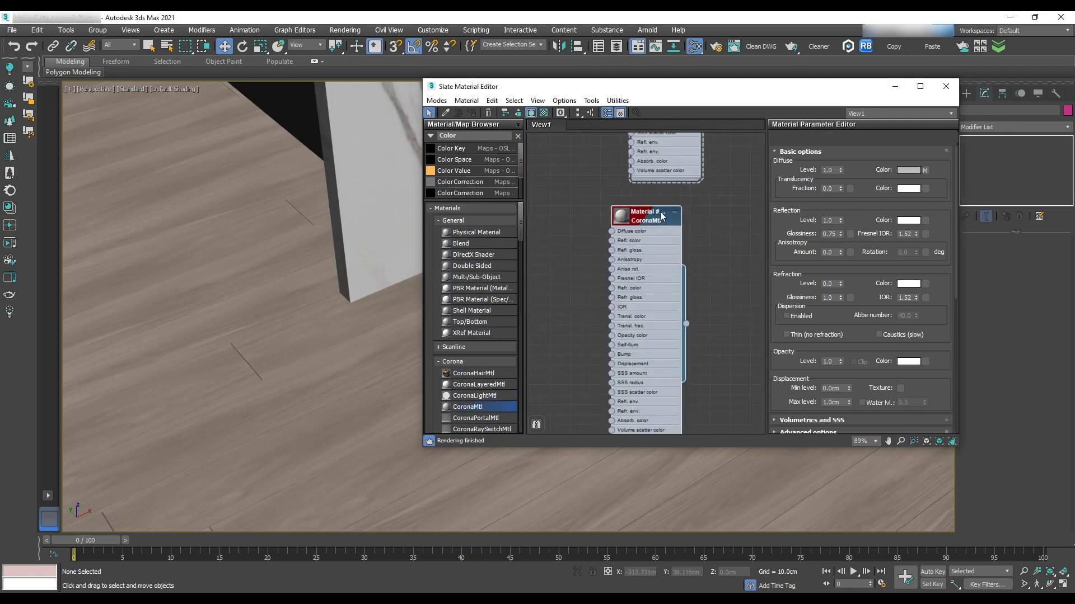
{"action": "left_click", "coordinate": [851, 136]}
{"action": "type", "text": "Baseboard"}
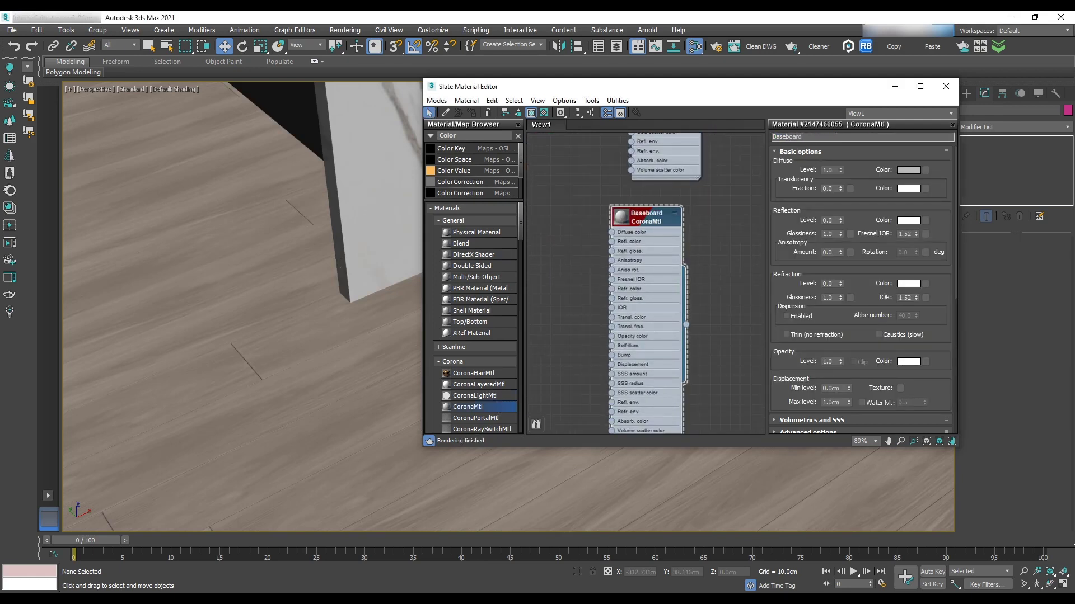
Give the Baseboard material an off-white diffuse color, a reflection level of 1.0 and a glossiness of 0.25.
{"action": "left_click", "coordinate": [908, 170]}
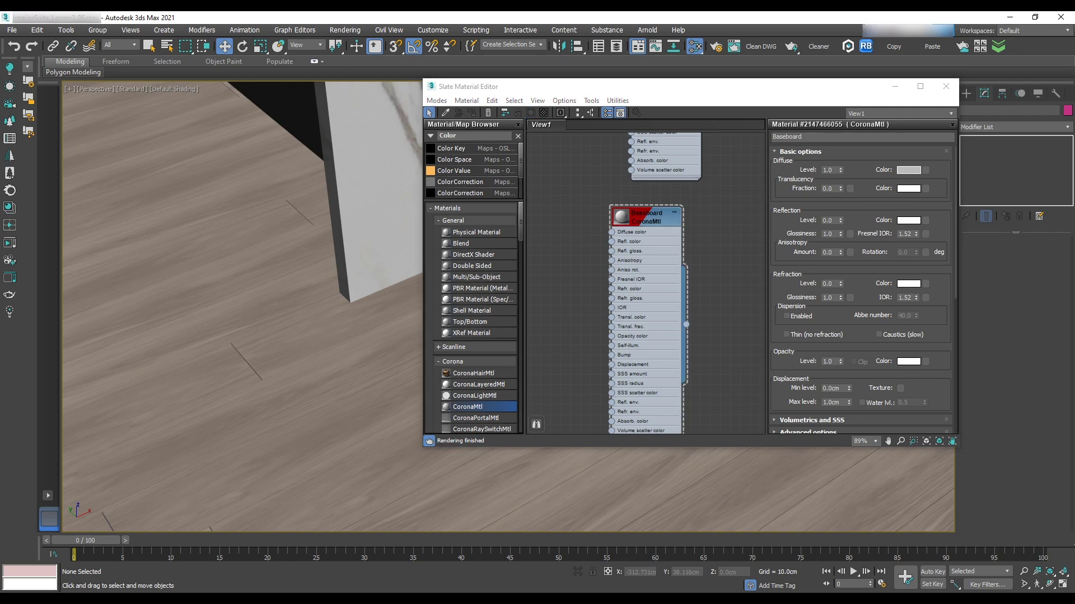
{"action": "key", "text": "Return"}
{"action": "left_click_drag", "start_coordinate": [840, 219], "coordinate": [797, 232]}
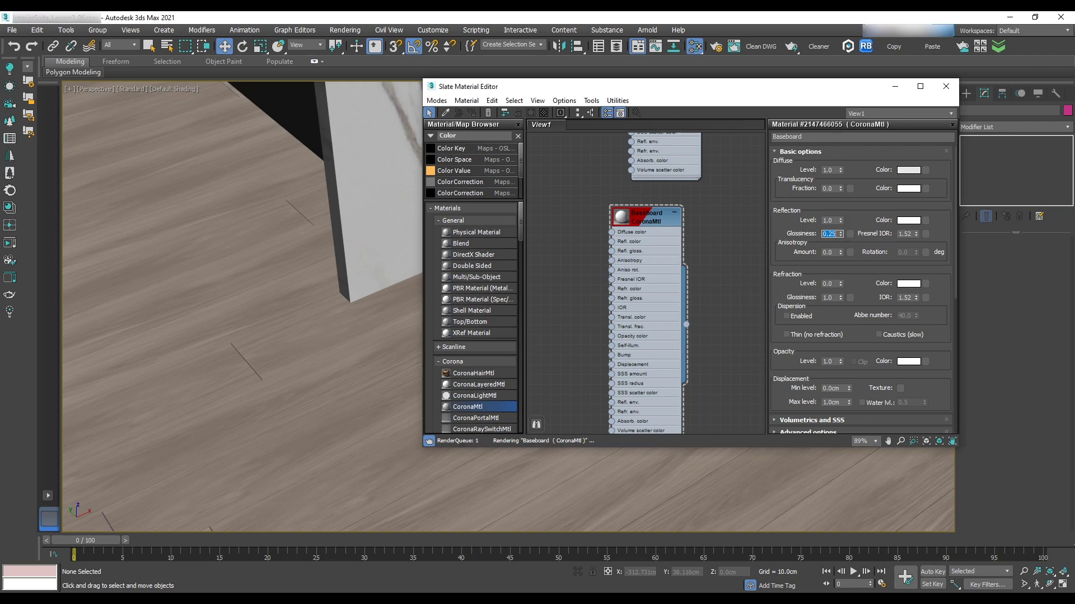
{"action": "left_click", "coordinate": [989, 473]}
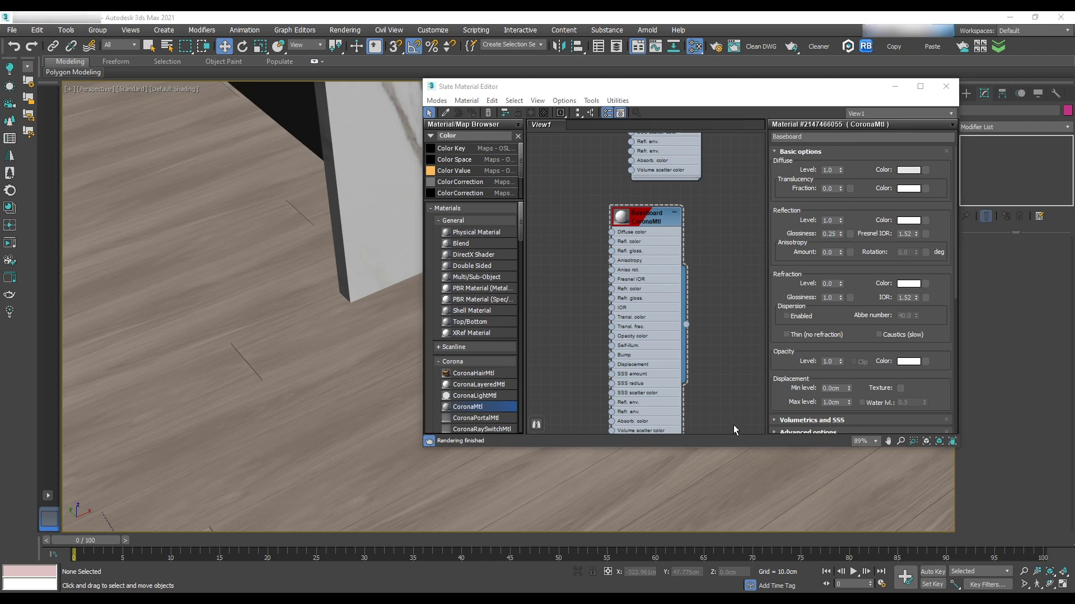
Assign the Baseboard material to the baseboard in the viewport.
{"action": "scroll", "coordinate": [293, 246], "scroll_direction": "down", "scroll_amount": 5}
{"action": "middle_click_drag", "start_coordinate": [295, 244], "coordinate": [183, 265]}
{"action": "middle_click_drag", "start_coordinate": [303, 280], "coordinate": [168, 205]}
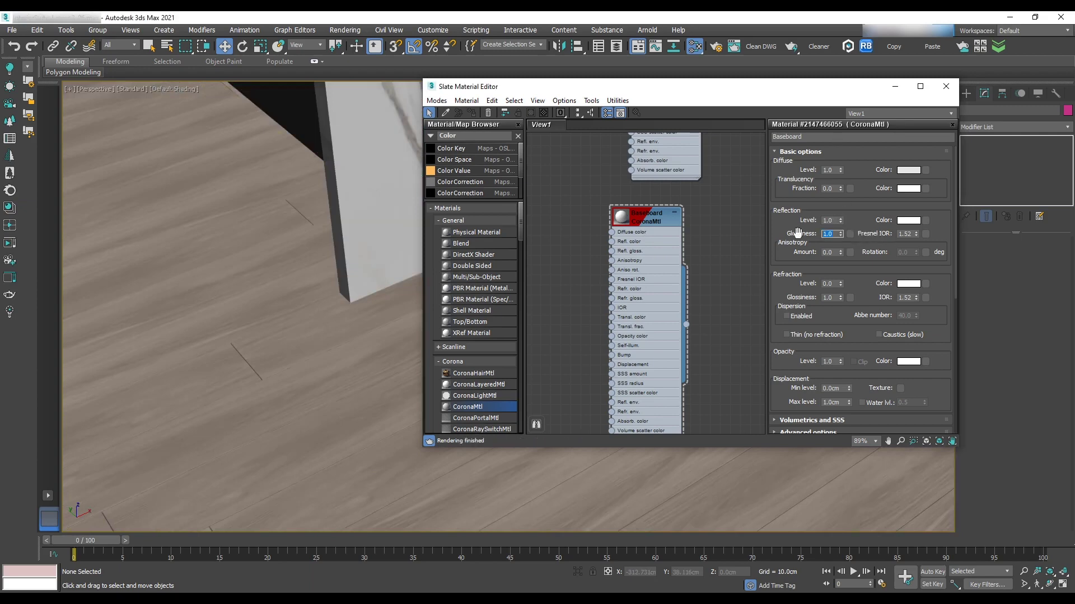
{"action": "left_click", "coordinate": [990, 473]}
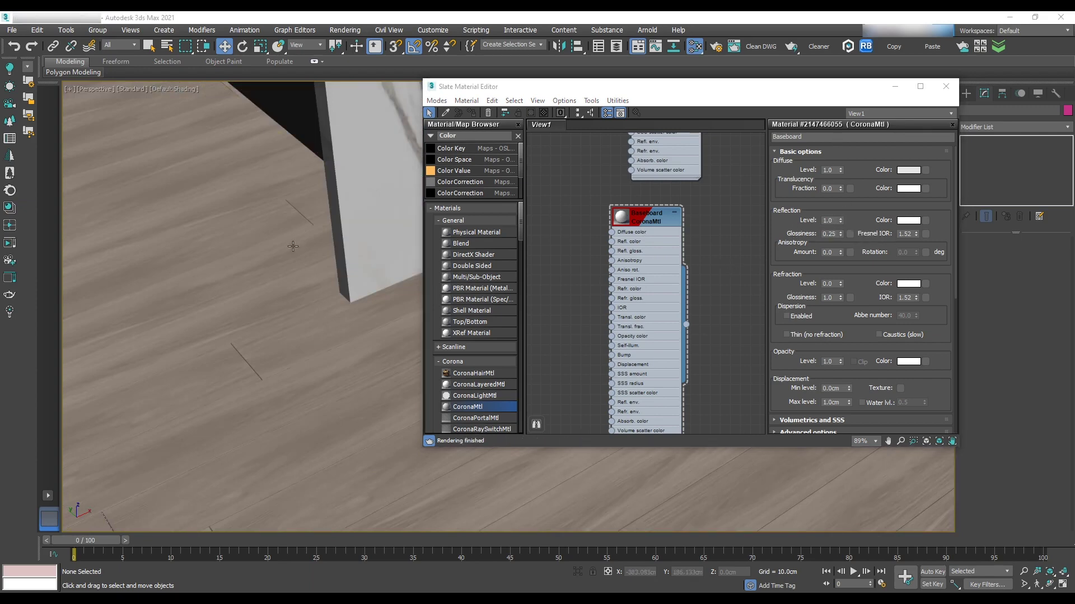
{"action": "scroll", "coordinate": [291, 244], "scroll_direction": "down", "scroll_amount": 5}
{"action": "middle_click_drag", "start_coordinate": [293, 245], "coordinate": [181, 203]}
{"action": "left_click_drag", "start_coordinate": [686, 325], "coordinate": [381, 319]}
{"action": "mouse_move", "coordinate": [358, 280]}
{"action": "middle_mouse_down", "text": "alt"}
{"action": "mouse_move", "coordinate": [388, 269]}
{"action": "mouse_move", "coordinate": [351, 228]}
{"action": "mouse_move", "coordinate": [328, 243]}
{"action": "middle_mouse_up", "text": "alt"}
Duplicate the Baseboard material node and open the copy's parameters.
{"action": "left_click_drag", "start_coordinate": [658, 222], "coordinate": [569, 221], "text": "shift"}
{"action": "middle_click_drag", "start_coordinate": [569, 220], "coordinate": [648, 209]}
{"action": "double_click", "coordinate": [648, 209]}
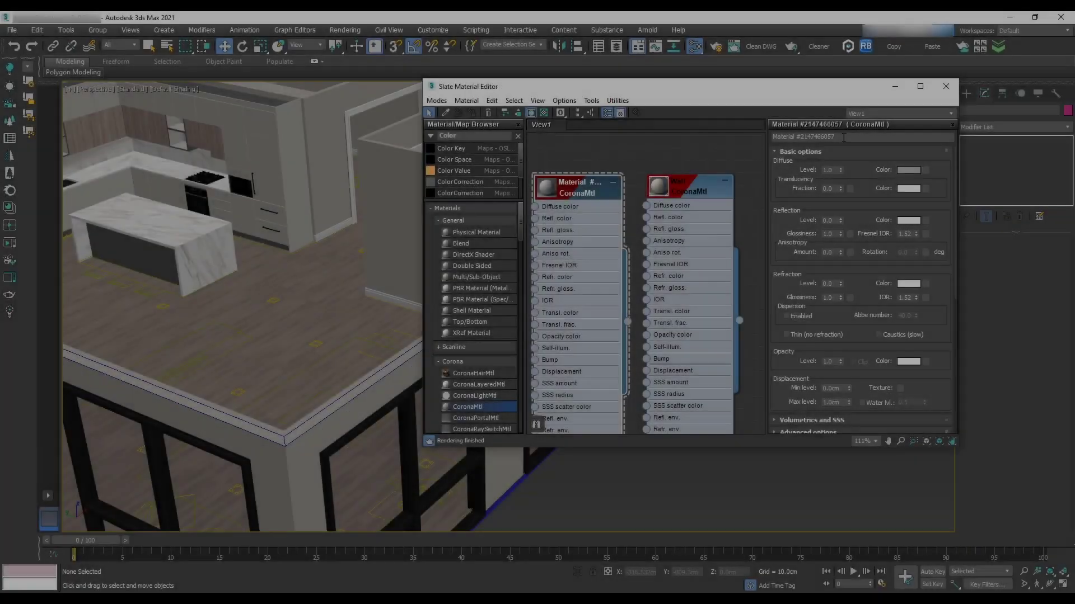
Name the new CoronaMtl beside the Wall material Grout and give it a dark gray diffuse color.
{"action": "left_click", "coordinate": [843, 137]}
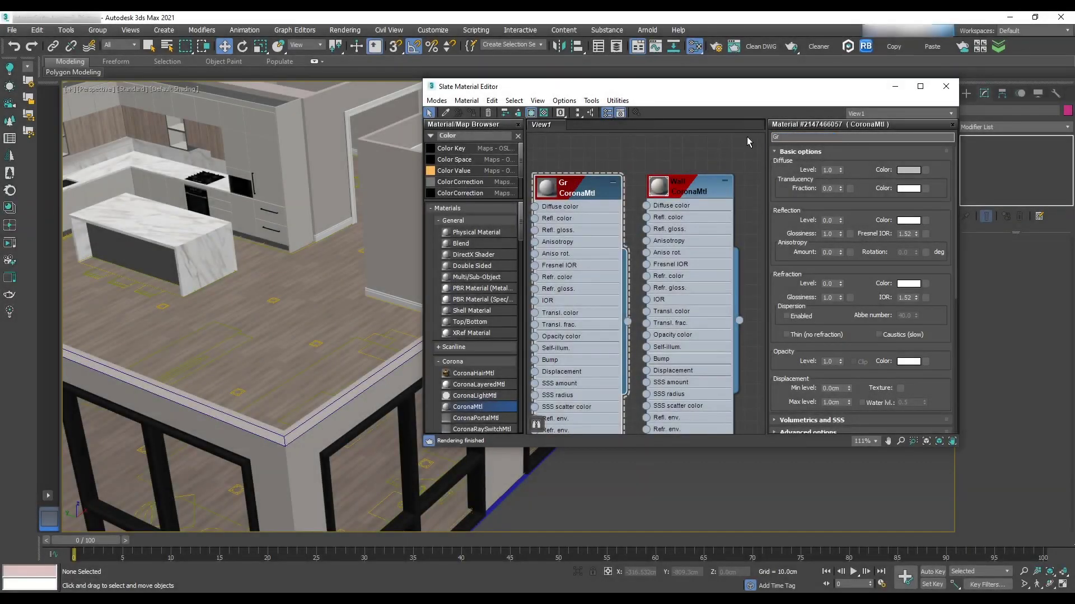
{"action": "left_click", "coordinate": [905, 171]}
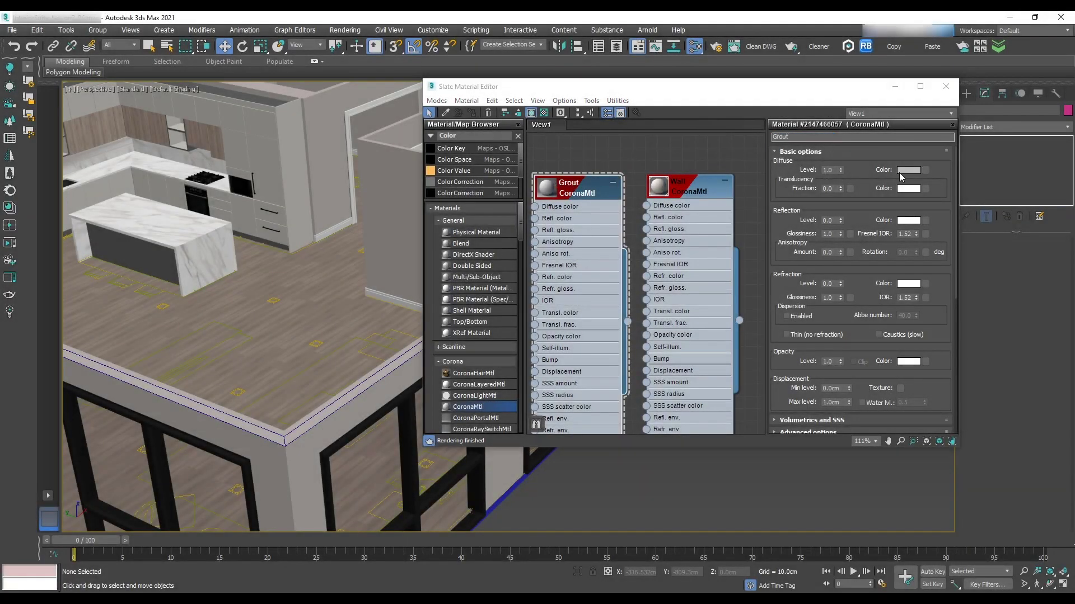
{"action": "left_click", "coordinate": [679, 238]}
{"action": "left_click", "coordinate": [762, 324]}
Select the extruded floor slab in the viewport.
{"action": "left_click", "coordinate": [506, 529]}
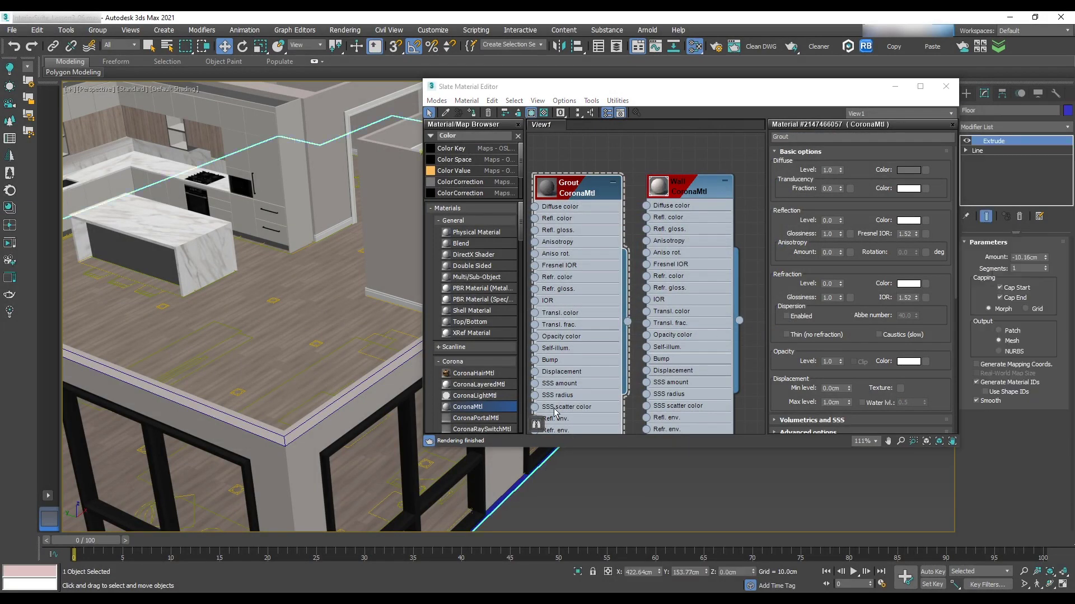
{"action": "left_click", "coordinate": [660, 161]}
{"action": "scroll", "coordinate": [361, 233], "scroll_direction": "down", "scroll_amount": 5}
{"action": "middle_click_drag", "start_coordinate": [353, 234], "coordinate": [338, 275], "text": "alt"}
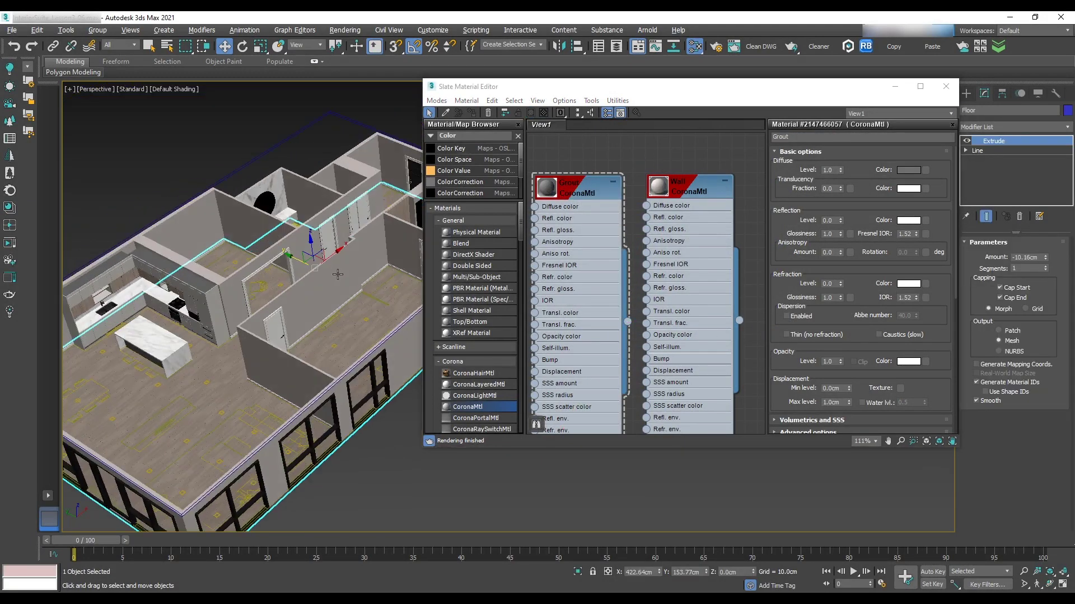
{"action": "left_click_drag", "start_coordinate": [337, 275], "coordinate": [339, 246], "text": "alt"}
{"action": "scroll", "coordinate": [325, 252], "scroll_direction": "up", "scroll_amount": 5}
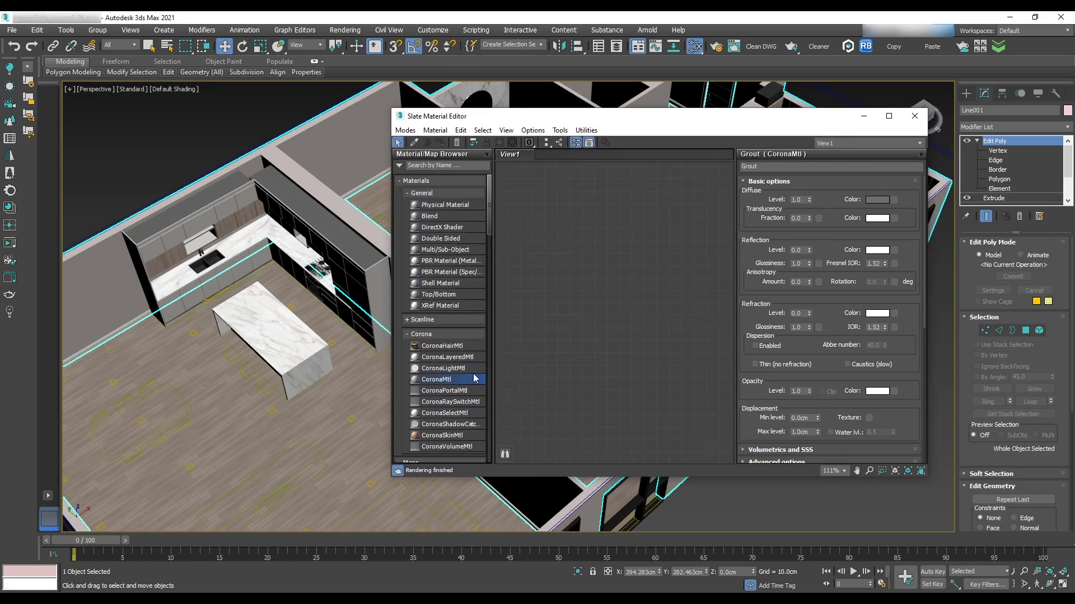
Create a new CoronaMtl and name it FloorTile.
{"action": "left_click_drag", "start_coordinate": [474, 379], "coordinate": [582, 226]}
{"action": "left_click", "coordinate": [634, 176]}
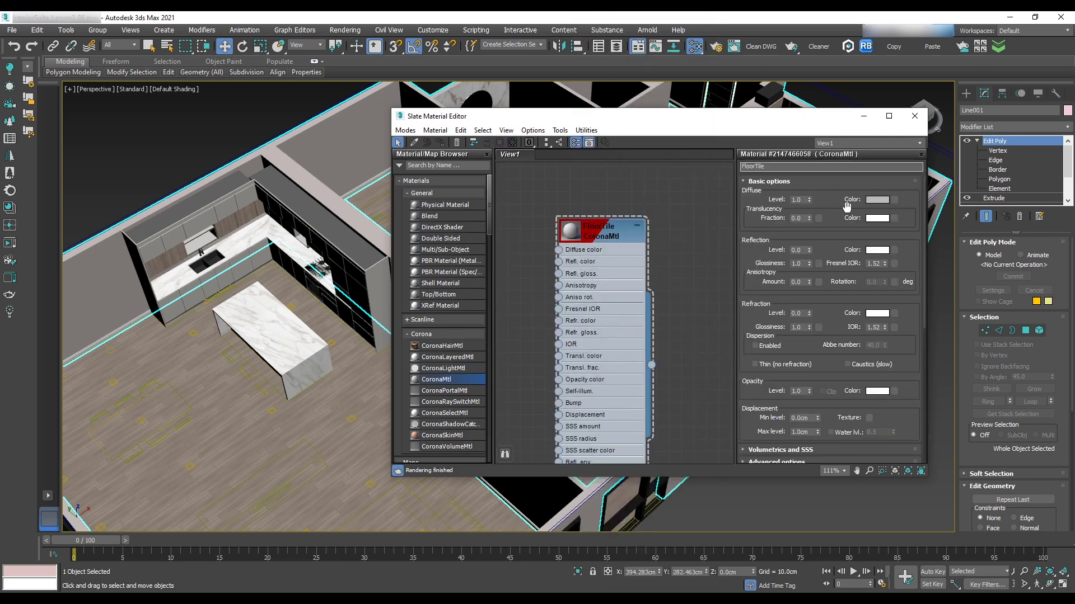
{"action": "middle_click_drag", "start_coordinate": [610, 215], "coordinate": [666, 192]}
Add a MultiTexture map with a bitmap texture and connect it to the FloorTile material's diffuse color.
{"action": "type", "text": "multite"}
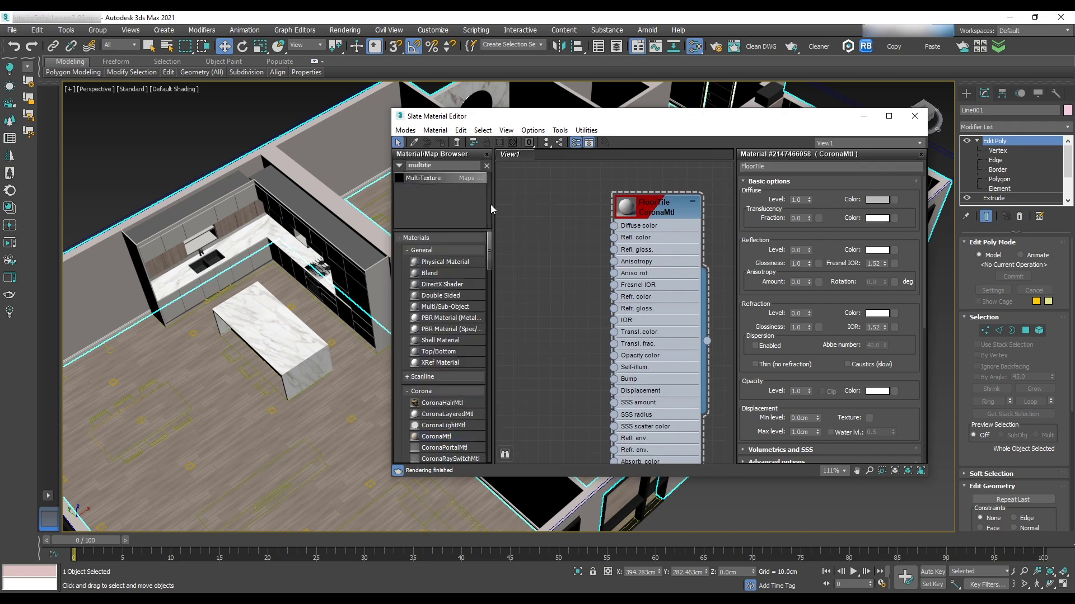
{"action": "left_click_drag", "start_coordinate": [441, 179], "coordinate": [525, 253]}
{"action": "left_click", "coordinate": [777, 209]}
{"action": "left_click", "coordinate": [689, 154]}
{"action": "left_click", "coordinate": [774, 174]}
{"action": "scroll", "coordinate": [830, 315], "scroll_direction": "up", "scroll_amount": 4, "text": "ctrl"}
Set the FloorTile material's reflection level to 1.0 and its reflection glossiness to 0.85.
{"action": "double_click", "coordinate": [711, 285]}
{"action": "left_click", "coordinate": [768, 173]}
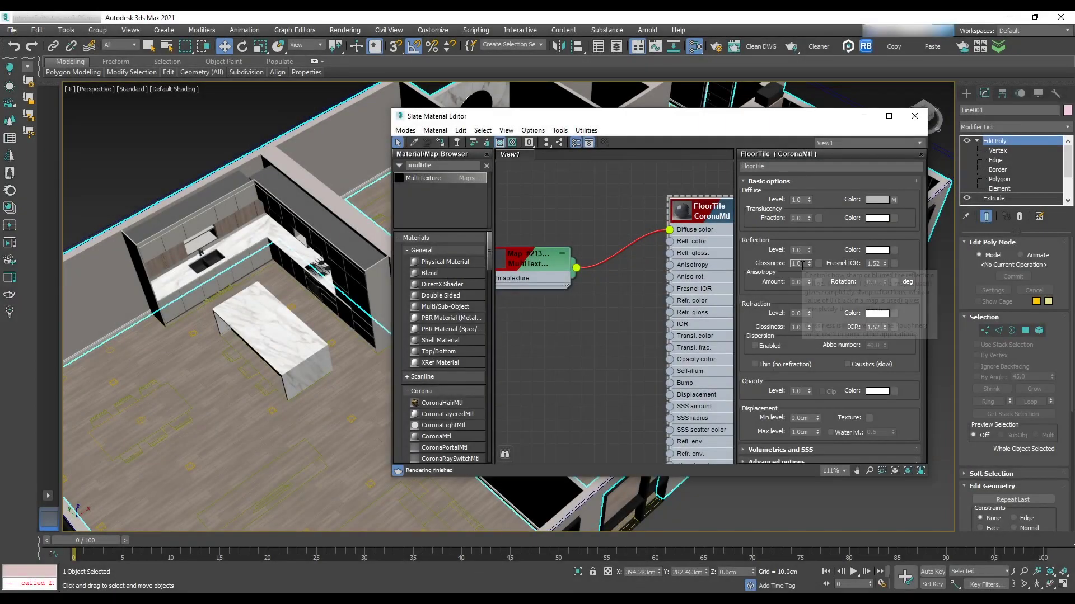
{"action": "left_click_drag", "start_coordinate": [802, 266], "coordinate": [765, 266]}
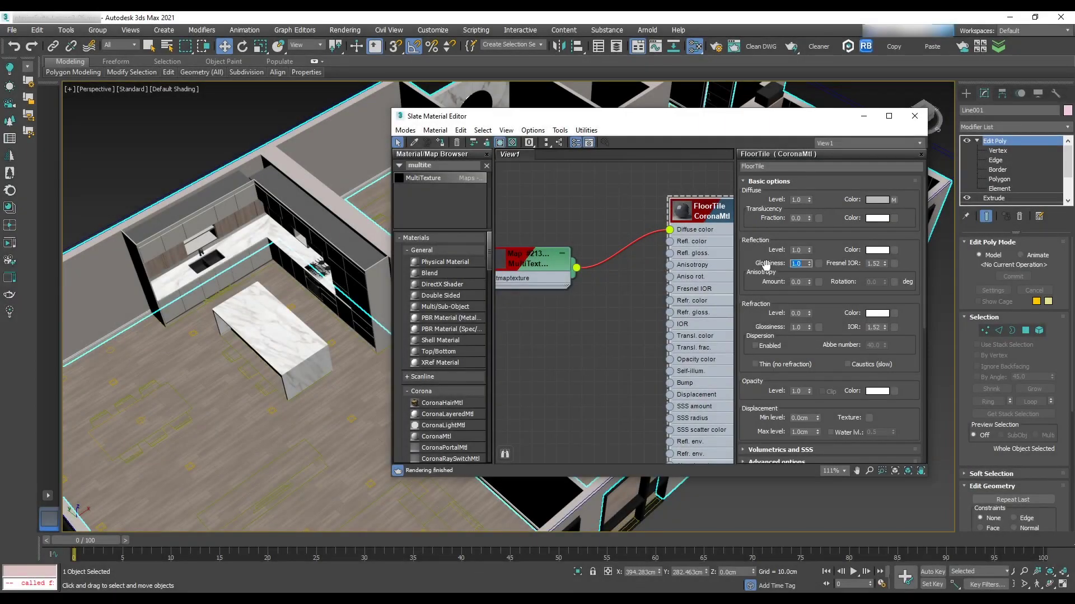
Insert a ColorCorrection map between the MultiTexture map and FloorTile's diffuse color, spacing the nodes apart.
{"action": "middle_click_drag", "start_coordinate": [632, 276], "coordinate": [699, 278]}
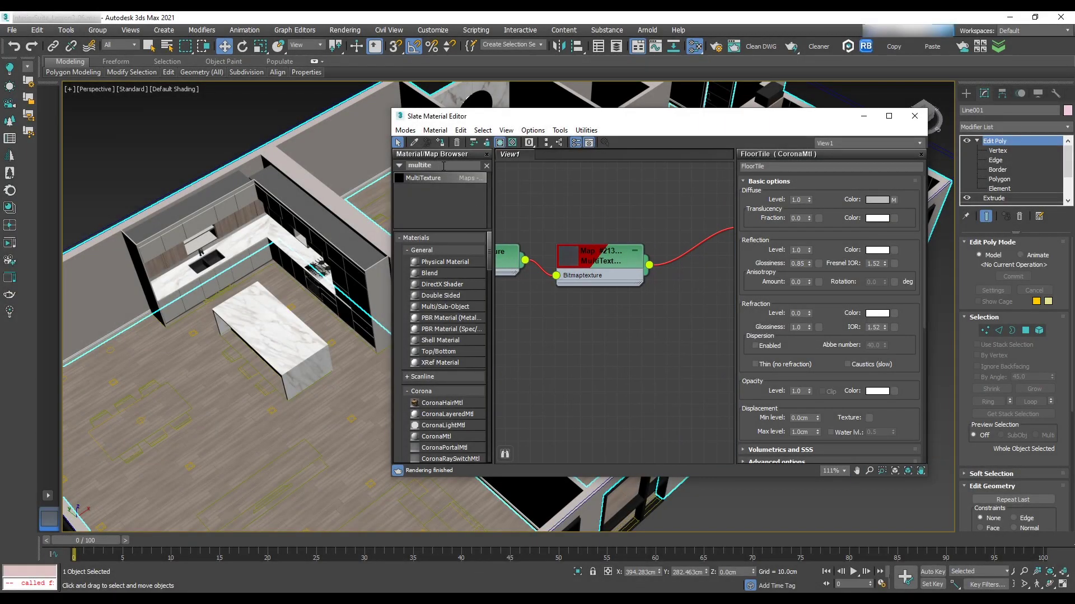
{"action": "type", "text": "colo"}
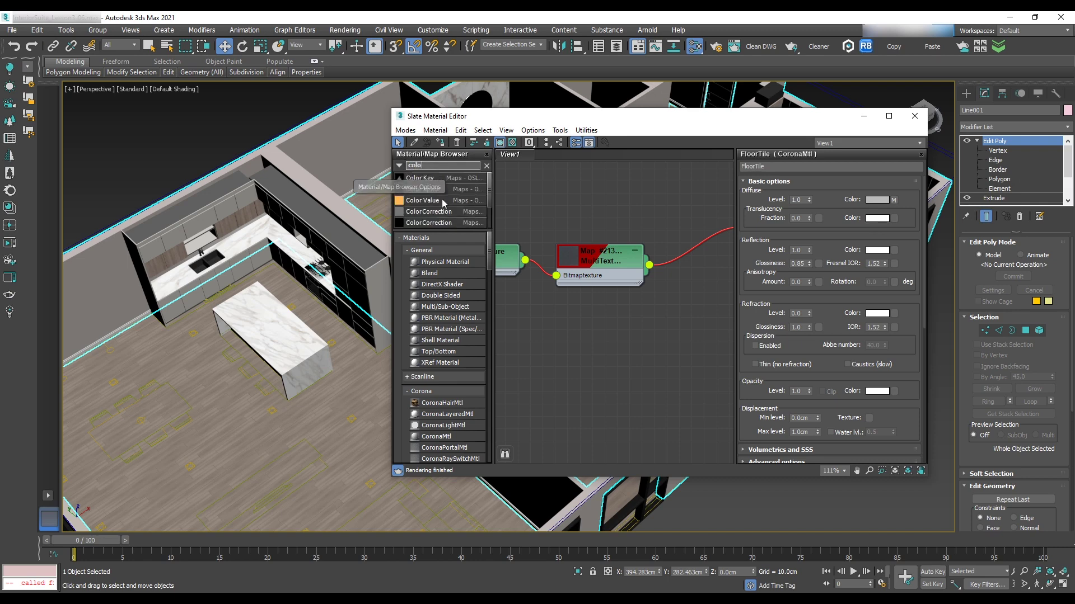
{"action": "left_click_drag", "start_coordinate": [700, 242], "coordinate": [700, 243]}
{"action": "middle_click_drag", "start_coordinate": [700, 319], "coordinate": [559, 335]}
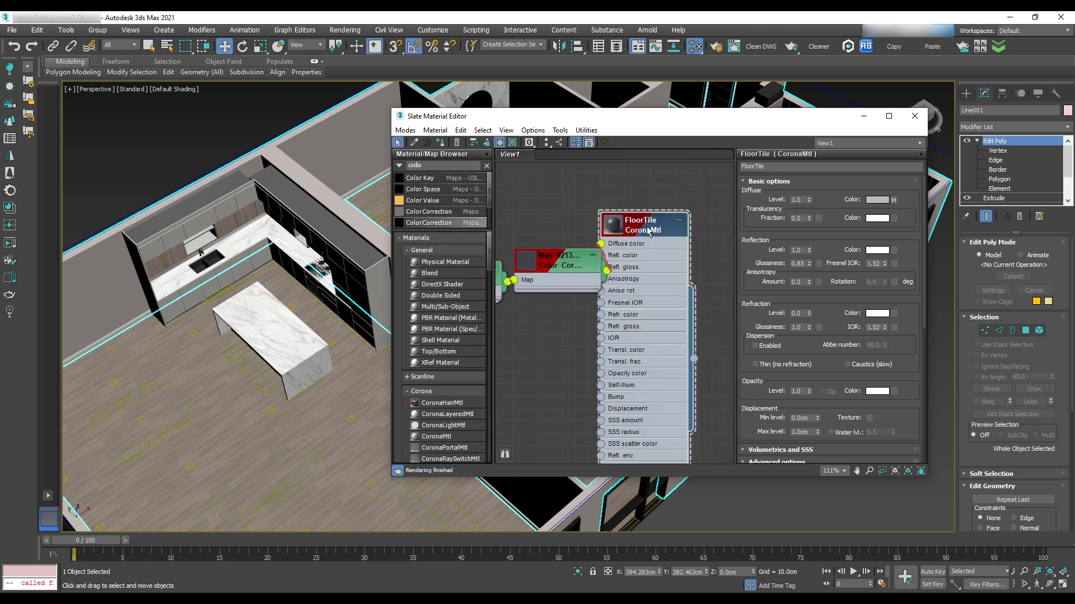
{"action": "left_click_drag", "start_coordinate": [647, 231], "coordinate": [698, 219]}
{"action": "left_click_drag", "start_coordinate": [566, 263], "coordinate": [580, 241]}
Switch the FloorTile color correction to advanced lightness and set its RGB gamma/contrast to 0.8.
{"action": "double_click", "coordinate": [579, 241]}
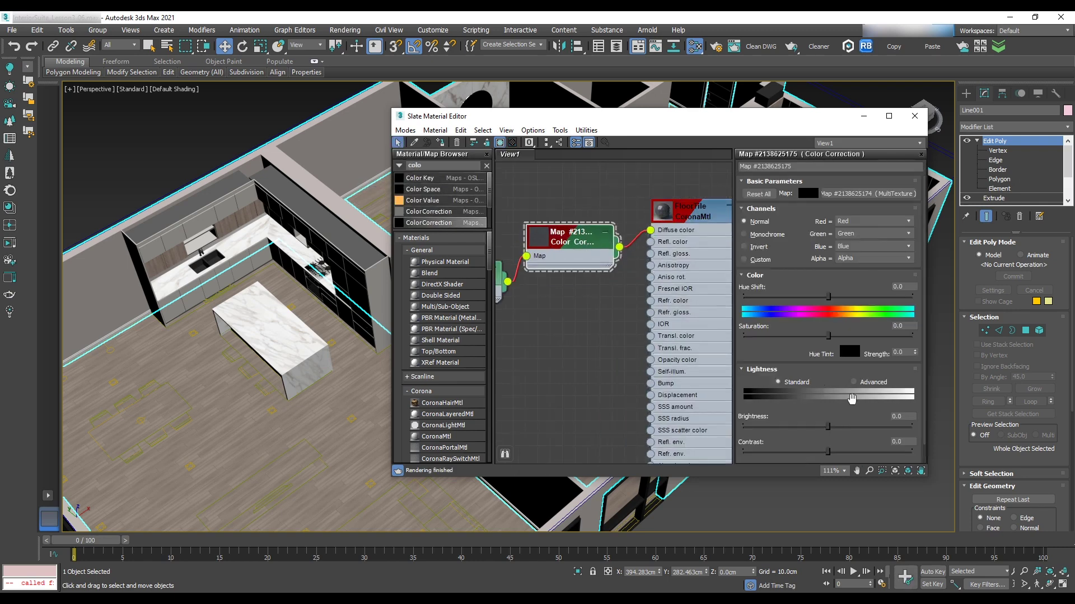
{"action": "left_click", "coordinate": [852, 382]}
{"action": "type", "text": "0.8"}
{"action": "key", "text": "Return"}
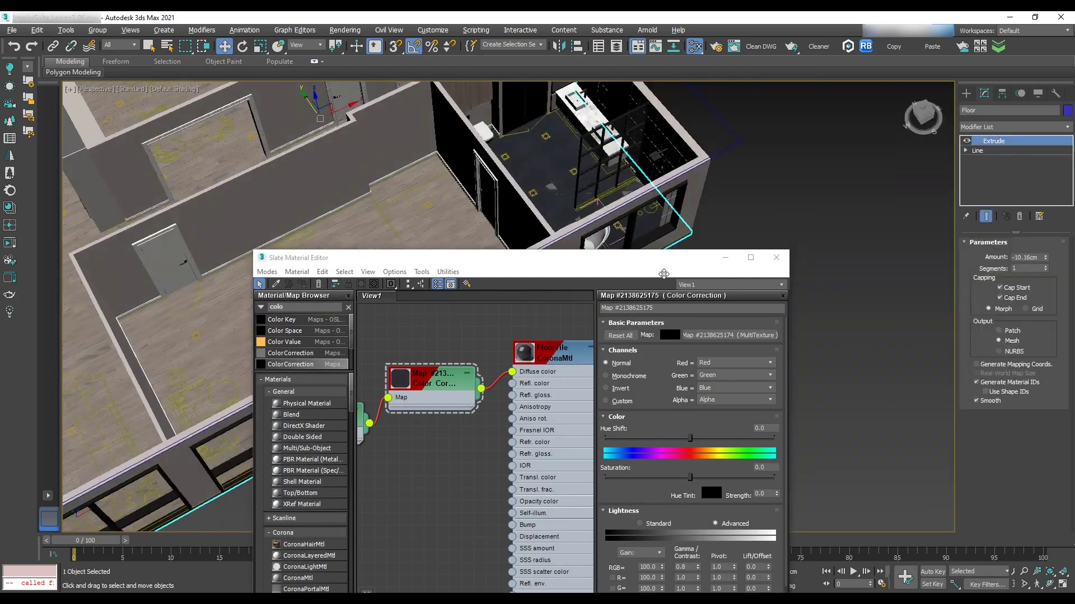
Merge all objects from LivingFurniture.max in the Furniture folder on the E: drive into the scene.
{"action": "middle_click_drag", "start_coordinate": [548, 338], "coordinate": [533, 363]}
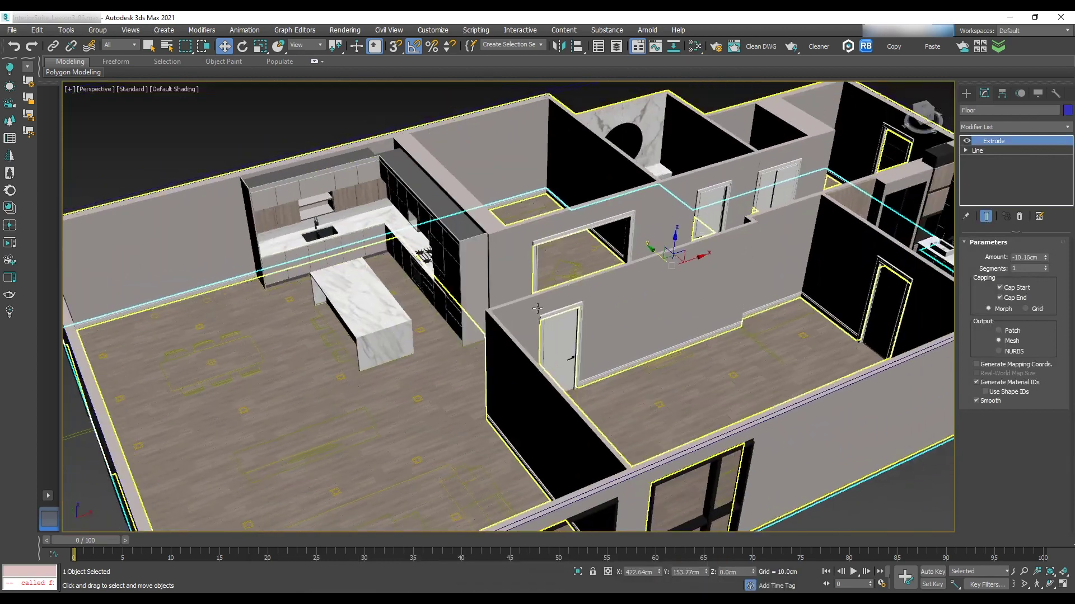
{"action": "left_click", "coordinate": [11, 29]}
{"action": "left_click", "coordinate": [162, 196]}
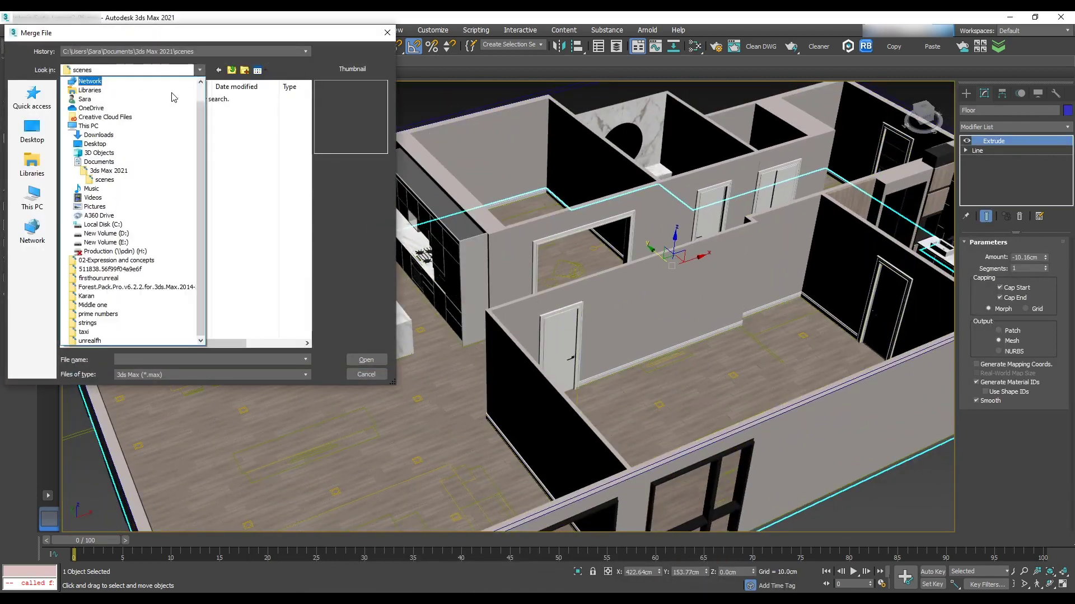
{"action": "left_click", "coordinate": [107, 242]}
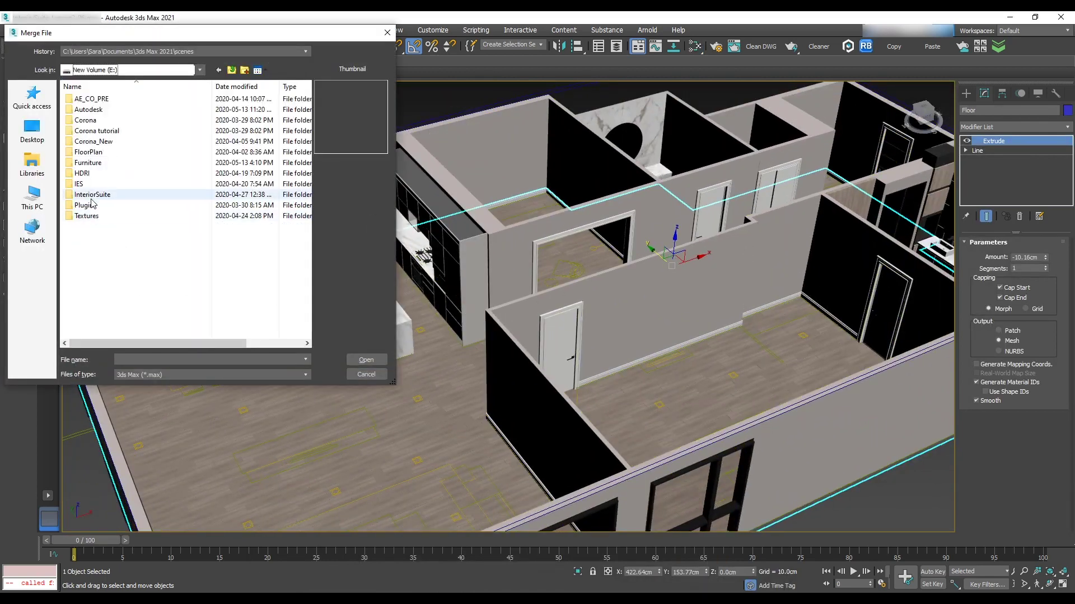
{"action": "double_click", "coordinate": [90, 163]}
{"action": "scroll", "coordinate": [167, 251], "scroll_direction": "down", "scroll_amount": 7}
{"action": "left_click", "coordinate": [107, 312]}
{"action": "left_click", "coordinate": [367, 361]}
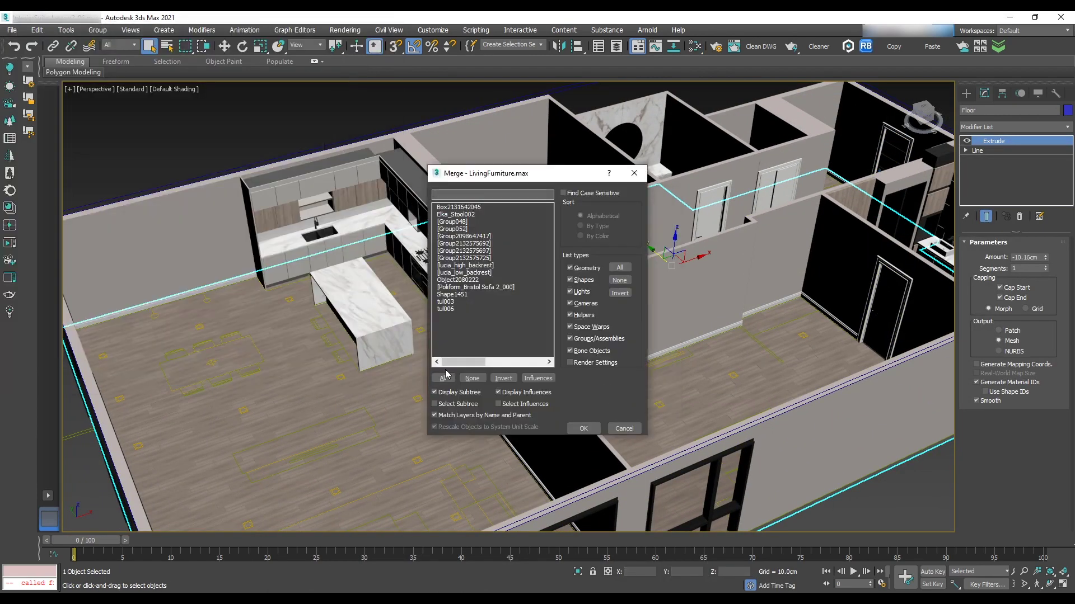
{"action": "left_click", "coordinate": [588, 428]}
Locate the merged furniture group outside the apartment and frame it in the perspective view.
{"action": "scroll", "coordinate": [613, 326], "scroll_direction": "down", "scroll_amount": 6}
{"action": "scroll", "coordinate": [638, 323], "scroll_direction": "up", "scroll_amount": 3}
{"action": "scroll", "coordinate": [639, 323], "scroll_direction": "down", "scroll_amount": 8}
{"action": "scroll", "coordinate": [637, 324], "scroll_direction": "up", "scroll_amount": 6}
{"action": "key", "text": "z"}
{"action": "key", "text": "w"}
{"action": "scroll", "coordinate": [497, 336], "scroll_direction": "up", "scroll_amount": 2}
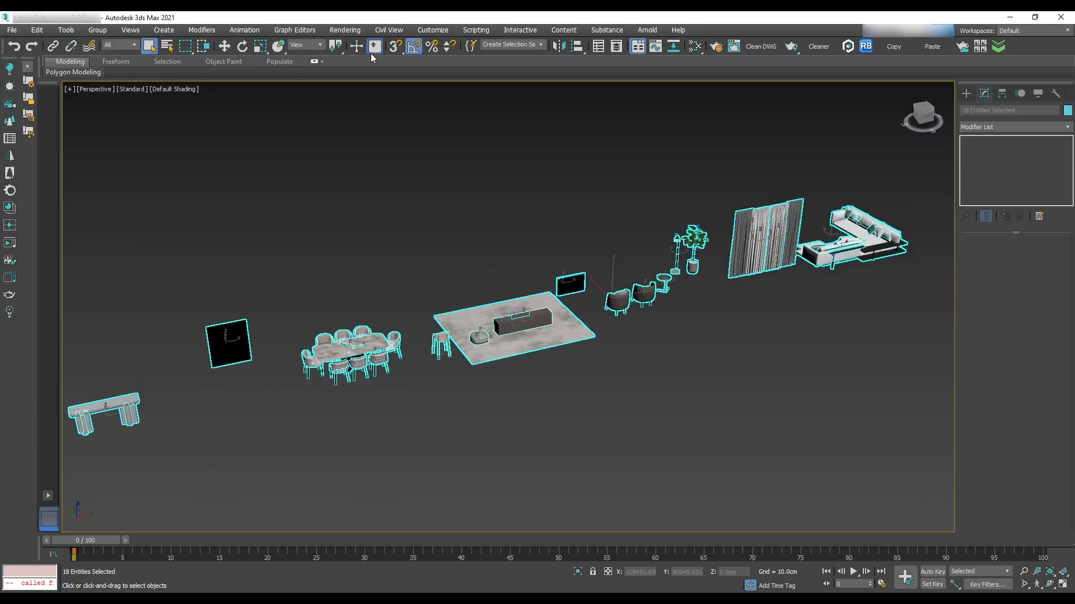
{"action": "scroll", "coordinate": [453, 235], "scroll_direction": "down", "scroll_amount": 10}
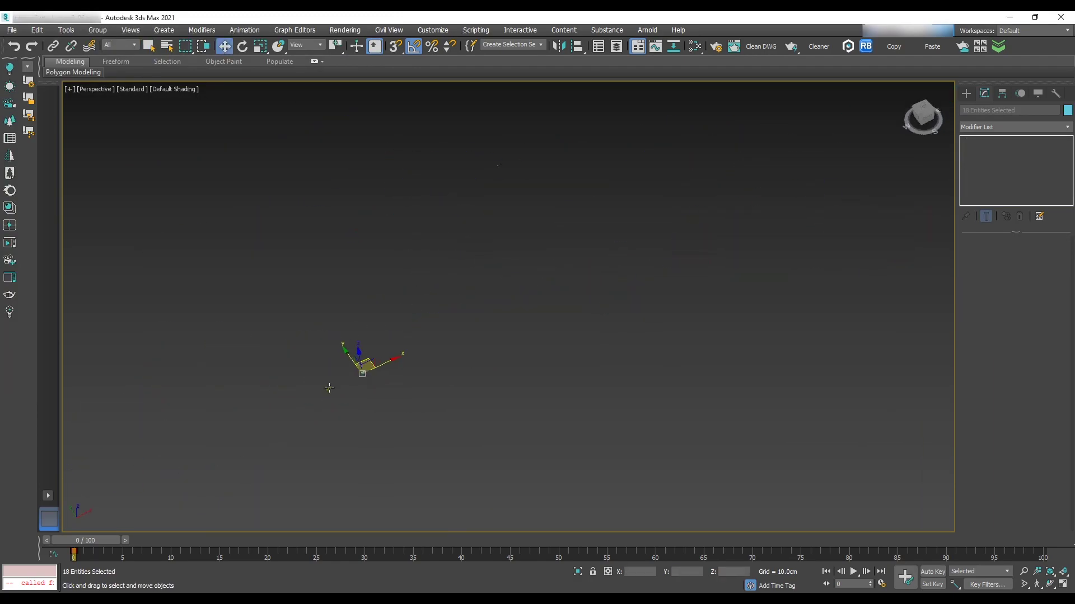
Move the dining table and its chairs into the apartment, beside the marble kitchen island.
{"action": "scroll", "coordinate": [542, 283], "scroll_direction": "up", "scroll_amount": 8}
{"action": "middle_click_drag", "start_coordinate": [279, 443], "coordinate": [432, 386]}
{"action": "scroll", "coordinate": [442, 381], "scroll_direction": "down", "scroll_amount": 4}
{"action": "scroll", "coordinate": [437, 386], "scroll_direction": "up", "scroll_amount": 2}
{"action": "left_click", "coordinate": [632, 369]}
{"action": "left_click", "coordinate": [721, 235]}
{"action": "scroll", "coordinate": [720, 230], "scroll_direction": "down", "scroll_amount": 4}
{"action": "key", "text": "z"}
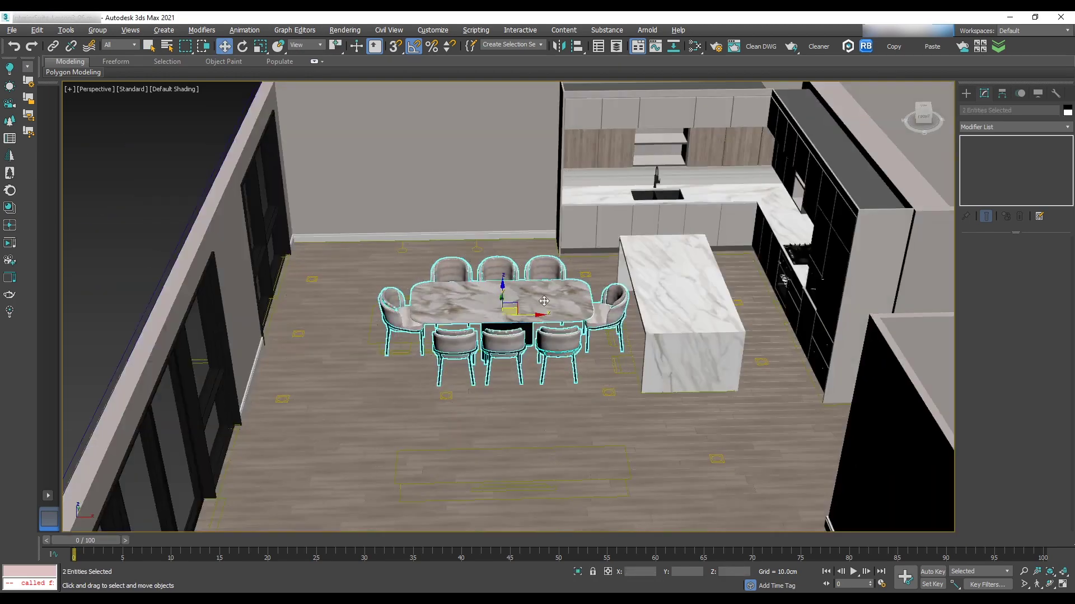
{"action": "scroll", "coordinate": [473, 339], "scroll_direction": "down", "scroll_amount": 2}
{"action": "scroll", "coordinate": [473, 338], "scroll_direction": "up", "scroll_amount": 2}
Isolate the dining set together with the floor, inspect how the furniture sits on it, and end the isolation.
{"action": "left_click", "coordinate": [504, 414], "text": "ctrl"}
{"action": "key", "text": "alt+q"}
{"action": "middle_click_drag", "start_coordinate": [621, 414], "coordinate": [626, 379], "text": "alt"}
{"action": "scroll", "coordinate": [370, 293], "scroll_direction": "up", "scroll_amount": 10}
{"action": "scroll", "coordinate": [386, 280], "scroll_direction": "down", "scroll_amount": 8}
{"action": "middle_click_drag", "start_coordinate": [386, 281], "coordinate": [325, 319], "text": "alt"}
{"action": "left_click", "coordinate": [577, 572]}
Select the console table and move it into the apartment's dining area.
{"action": "key", "text": "t"}
{"action": "key", "text": "F3"}
{"action": "key", "text": "z"}
{"action": "scroll", "coordinate": [645, 341], "scroll_direction": "down", "scroll_amount": 8}
{"action": "left_click", "coordinate": [649, 394]}
{"action": "key", "text": "F3"}
{"action": "middle_click_drag", "start_coordinate": [646, 340], "coordinate": [683, 279], "text": "alt"}
{"action": "left_click_drag", "start_coordinate": [683, 348], "coordinate": [300, 283]}
{"action": "key", "text": "z"}
Check the console table's height in isolation with the floor, and adjust its position against the dining area's end wall.
{"action": "left_click", "coordinate": [486, 425], "text": "ctrl"}
{"action": "key", "text": "alt+q"}
{"action": "key", "text": "f"}
{"action": "left_click", "coordinate": [437, 302]}
{"action": "scroll", "coordinate": [476, 358], "scroll_direction": "down", "scroll_amount": 8}
{"action": "left_click", "coordinate": [578, 571]}
{"action": "key", "text": "t"}
{"action": "scroll", "coordinate": [537, 339], "scroll_direction": "down", "scroll_amount": 5}
{"action": "left_click_drag", "start_coordinate": [561, 340], "coordinate": [547, 320]}
{"action": "key", "text": "F3"}
{"action": "key", "text": "F3"}
Select the framed picture among the merged furniture and bring it over to the apartment.
{"action": "scroll", "coordinate": [548, 321], "scroll_direction": "down", "scroll_amount": 3}
{"action": "middle_click_drag", "start_coordinate": [548, 320], "coordinate": [684, 292], "text": "alt"}
{"action": "left_click", "coordinate": [684, 293]}
{"action": "key", "text": "e"}
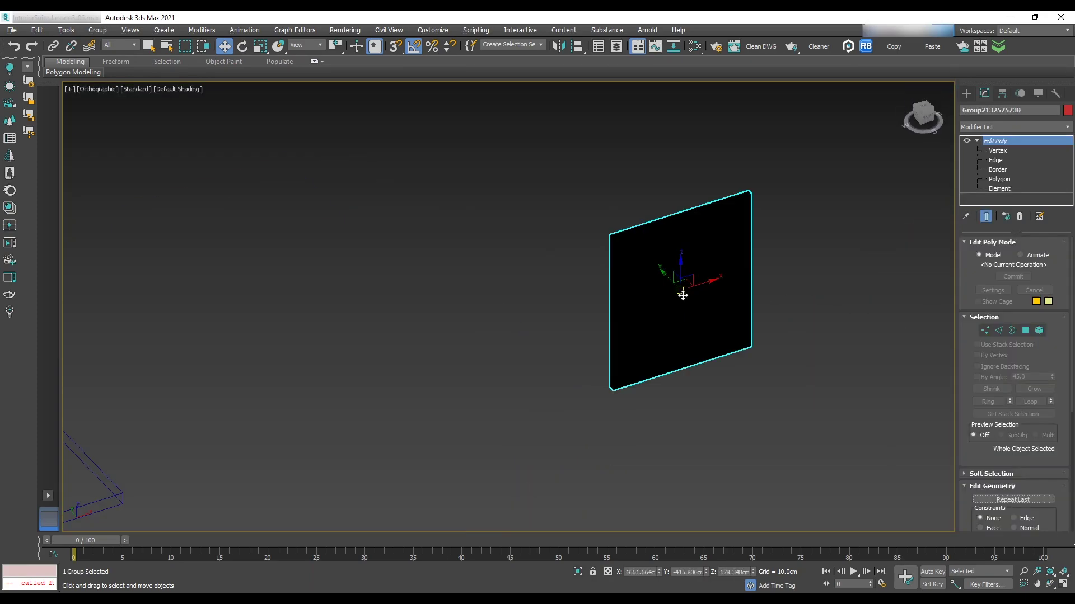
{"action": "scroll", "coordinate": [740, 275], "scroll_direction": "down", "scroll_amount": 2}
{"action": "key", "text": "w"}
{"action": "left_click_drag", "start_coordinate": [806, 270], "coordinate": [223, 291]}
{"action": "scroll", "coordinate": [224, 291], "scroll_direction": "up", "scroll_amount": 5}
Position the framed picture against the dining area wall, above the console table.
{"action": "left_click", "coordinate": [923, 119]}
{"action": "key", "text": "t"}
{"action": "scroll", "coordinate": [359, 235], "scroll_direction": "up", "scroll_amount": 5}
{"action": "left_click_drag", "start_coordinate": [403, 250], "coordinate": [466, 356]}
{"action": "scroll", "coordinate": [468, 372], "scroll_direction": "down", "scroll_amount": 3}
{"action": "middle_click_drag", "start_coordinate": [468, 372], "coordinate": [487, 314], "text": "alt"}
{"action": "scroll", "coordinate": [486, 364], "scroll_direction": "up", "scroll_amount": 4}
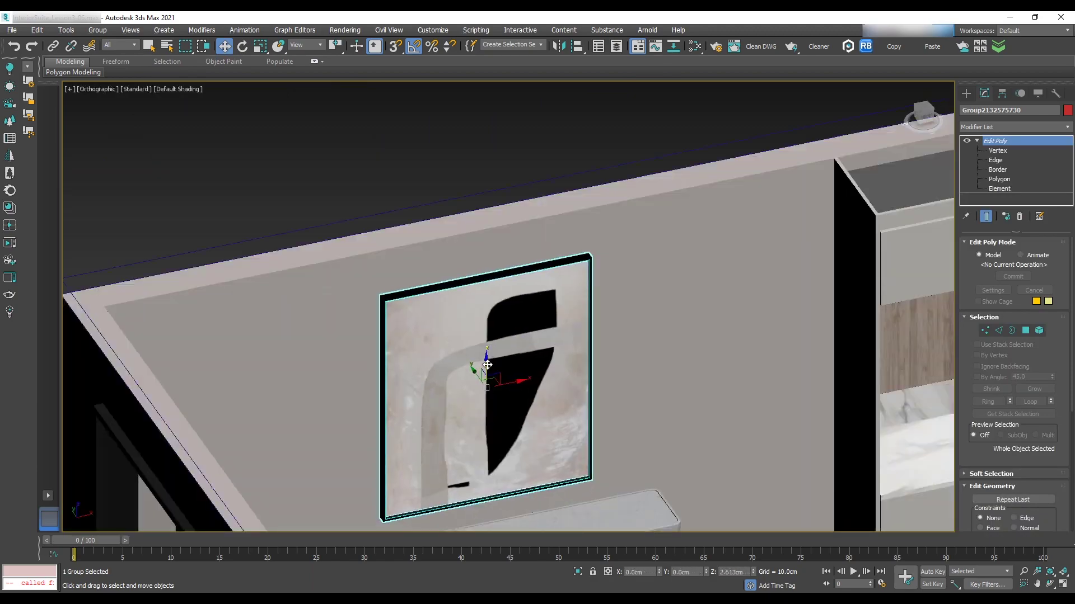
Select the next merged furniture piece and move it toward the apartment.
{"action": "scroll", "coordinate": [487, 358], "scroll_direction": "down", "scroll_amount": 8}
{"action": "left_click", "coordinate": [722, 300]}
{"action": "left_click", "coordinate": [923, 110]}
{"action": "scroll", "coordinate": [699, 281], "scroll_direction": "down", "scroll_amount": 4}
{"action": "left_click_drag", "start_coordinate": [703, 332], "coordinate": [448, 330]}
{"action": "scroll", "coordinate": [448, 331], "scroll_direction": "up", "scroll_amount": 5}
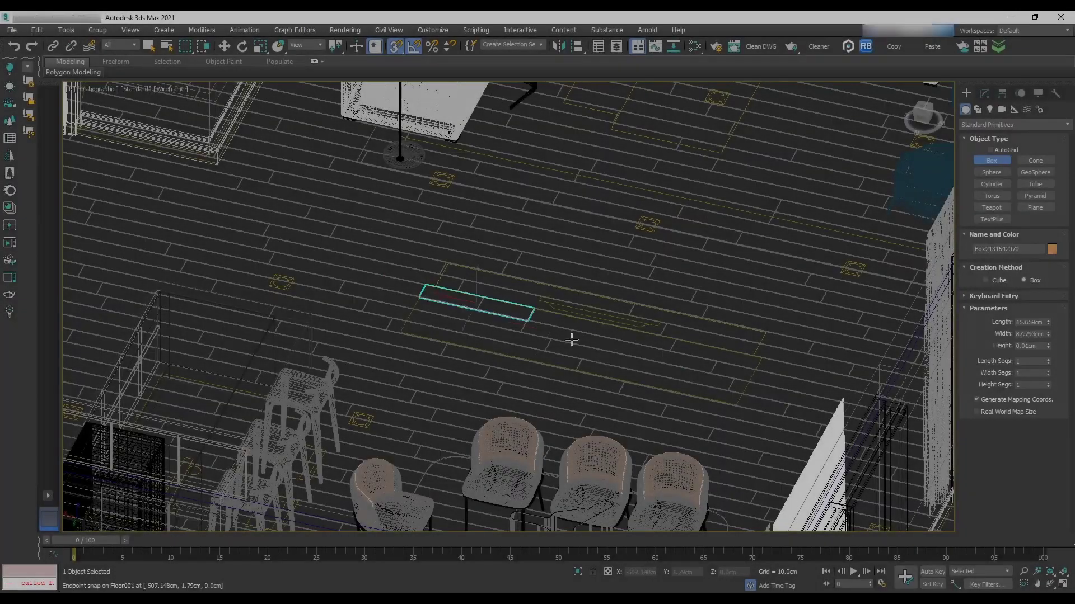
Draw a box about 61 by 274 cm on the floor between the dining and living areas and set its height to 274.32 cm.
{"action": "left_click_drag", "start_coordinate": [571, 340], "coordinate": [737, 404]}
{"action": "left_click", "coordinate": [731, 224]}
{"action": "scroll", "coordinate": [730, 198], "scroll_direction": "down", "scroll_amount": 4}
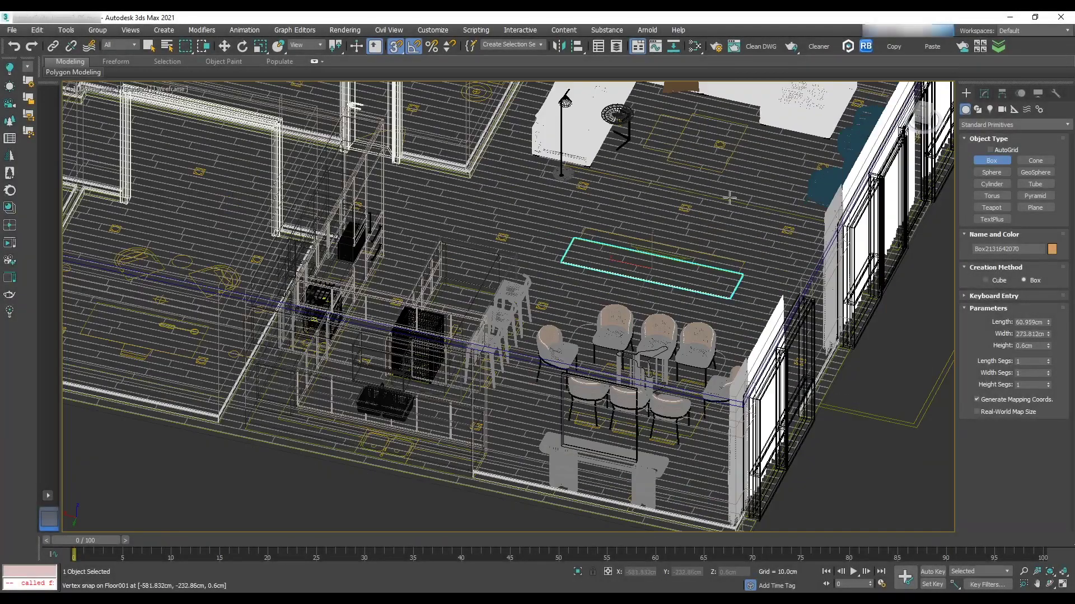
{"action": "left_click", "coordinate": [986, 94]}
{"action": "left_click_drag", "start_coordinate": [1040, 280], "coordinate": [988, 281]}
{"action": "type", "text": "274.32"}
{"action": "key", "text": "Return"}
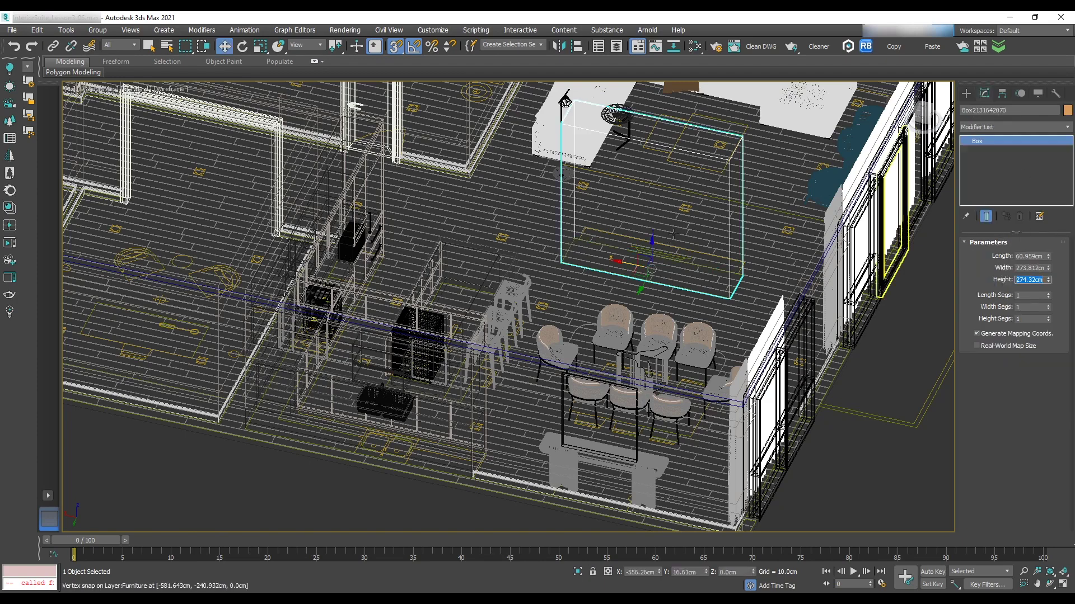
{"action": "key", "text": "F3"}
{"action": "middle_click_drag", "start_coordinate": [632, 238], "coordinate": [604, 297]}
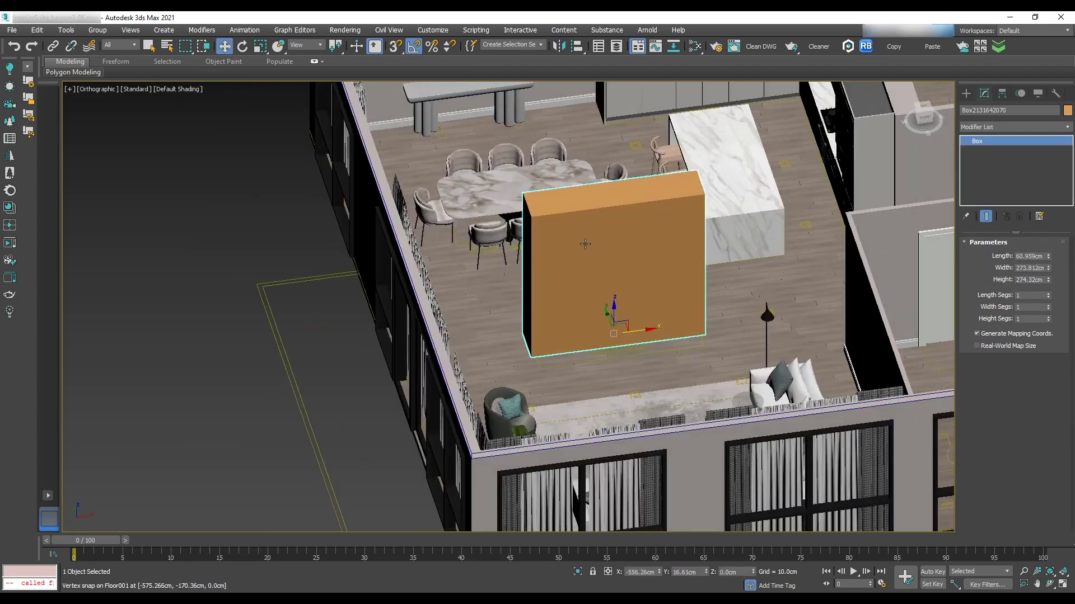
Create a new CoronaMtl material and name it Glossy Wall.
{"action": "key", "text": "m"}
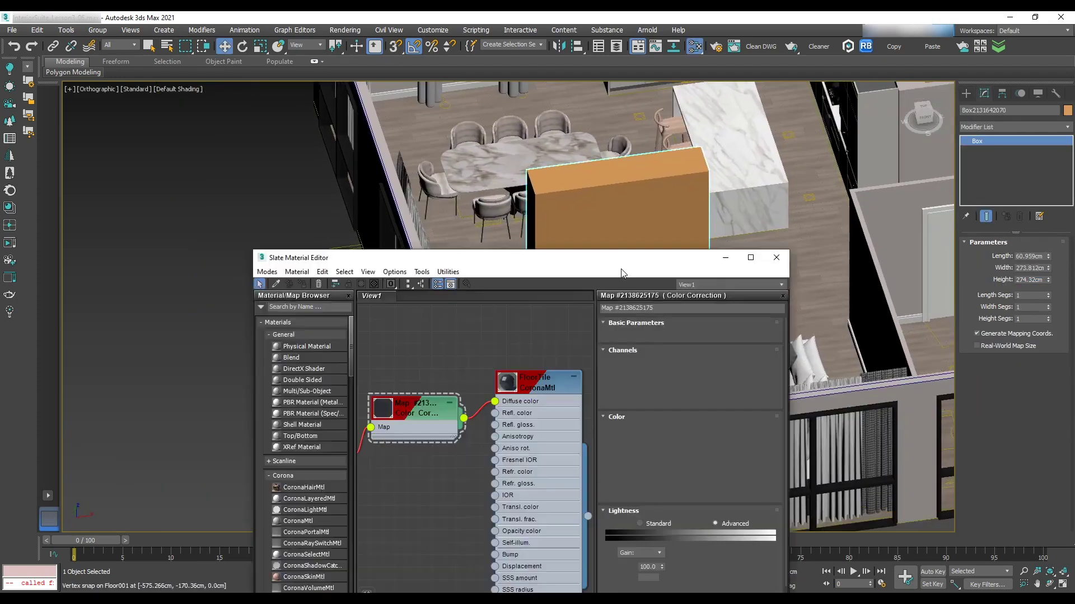
{"action": "middle_click_drag", "start_coordinate": [367, 326], "coordinate": [475, 148]}
{"action": "double_click", "coordinate": [155, 415]}
{"action": "left_click_drag", "start_coordinate": [545, 201], "coordinate": [453, 205]}
{"action": "type", "text": "Glossy Wall"}
Give Glossy Wall a dark gray diffuse color, reflection level 1.0, glossiness 0.9 and Fresnel IOR 2.0.
{"action": "left_click", "coordinate": [592, 233]}
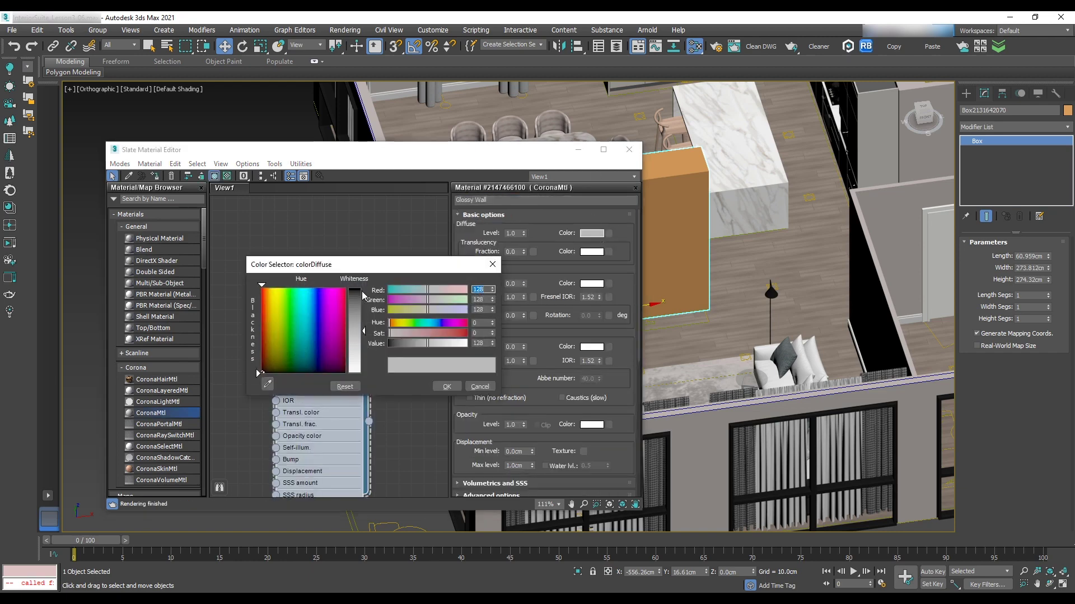
{"action": "left_click_drag", "start_coordinate": [363, 296], "coordinate": [363, 359]}
{"action": "left_click", "coordinate": [447, 386]}
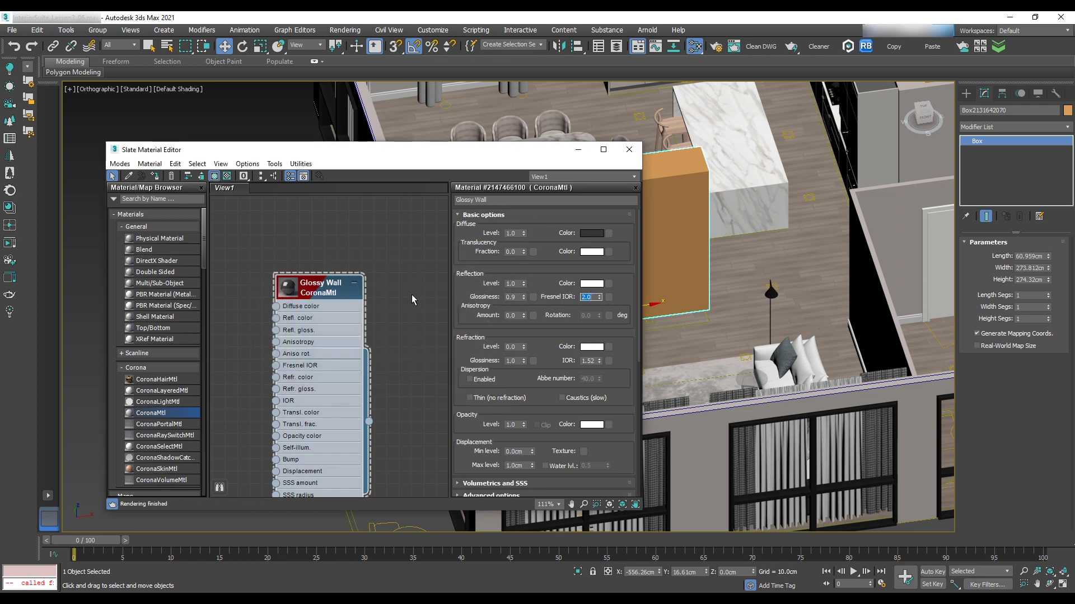
Assign the Glossy Wall material to the divider box and close the material editor.
{"action": "left_click_drag", "start_coordinate": [358, 149], "coordinate": [264, 173]}
{"action": "left_click_drag", "start_coordinate": [274, 446], "coordinate": [627, 241]}
{"action": "middle_click_drag", "start_coordinate": [282, 307], "coordinate": [307, 273]}
{"action": "left_click", "coordinate": [534, 174]}
{"action": "scroll", "coordinate": [650, 280], "scroll_direction": "up", "scroll_amount": 4}
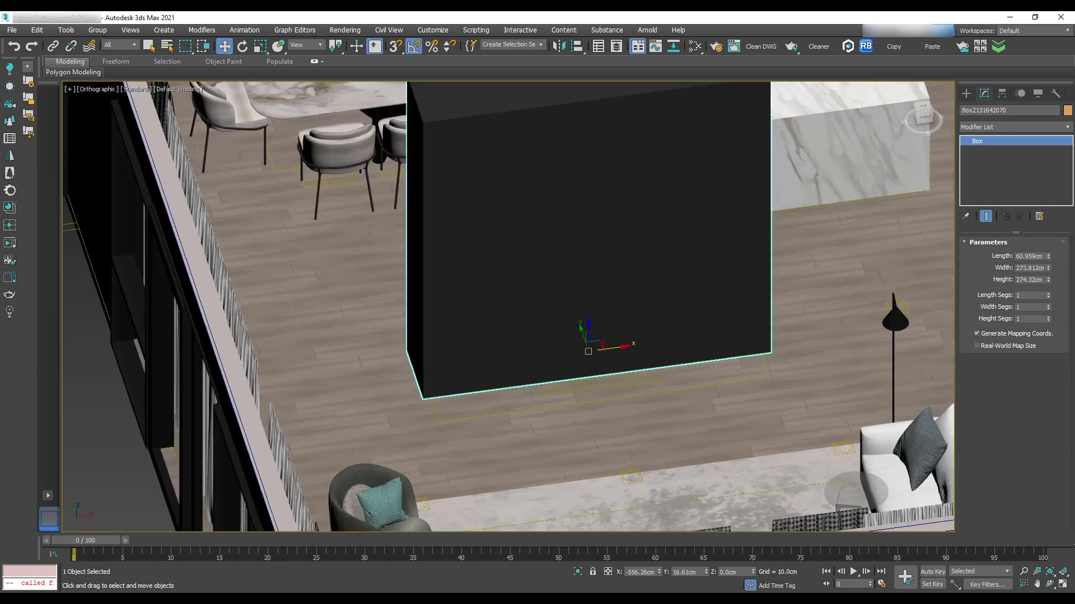
Rotate the next merged furniture piece and move it into the living area.
{"action": "scroll", "coordinate": [306, 325], "scroll_direction": "down", "scroll_amount": 8}
{"action": "left_click", "coordinate": [372, 480]}
{"action": "middle_click_drag", "start_coordinate": [373, 480], "coordinate": [368, 337]}
{"action": "left_click", "coordinate": [242, 47]}
{"action": "left_click_drag", "start_coordinate": [414, 389], "coordinate": [512, 364]}
{"action": "left_click", "coordinate": [225, 47]}
{"action": "left_click_drag", "start_coordinate": [410, 358], "coordinate": [570, 173]}
{"action": "middle_click_drag", "start_coordinate": [571, 173], "coordinate": [644, 213], "text": "alt"}
{"action": "scroll", "coordinate": [605, 223], "scroll_direction": "up", "scroll_amount": 5}
{"action": "scroll", "coordinate": [590, 234], "scroll_direction": "down", "scroll_amount": 3}
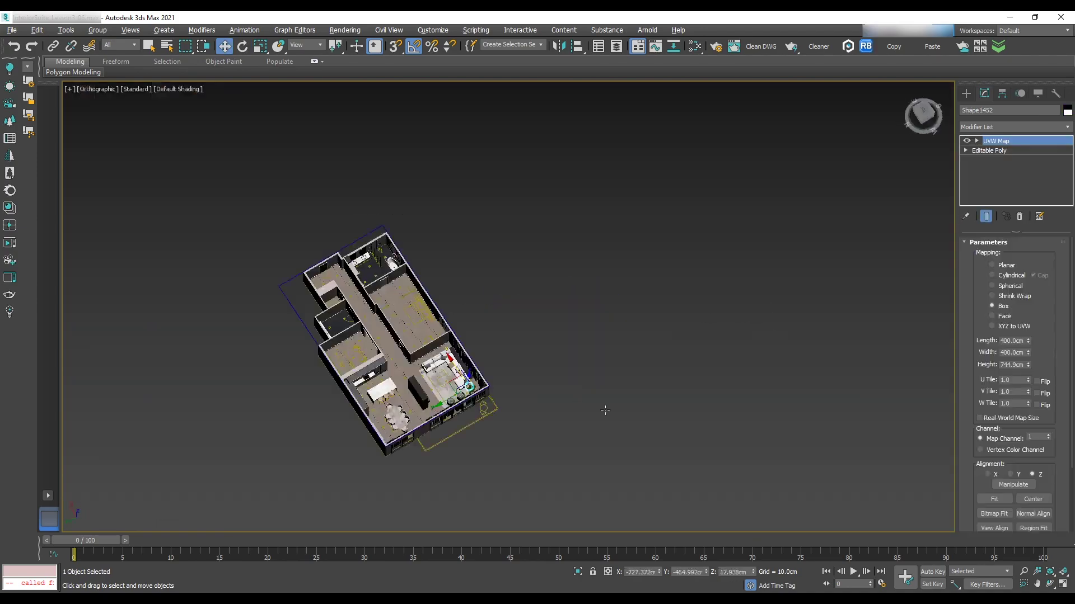
Isolate the furniture piece with the floor, lower it slightly in the front view, and end the isolation.
{"action": "scroll", "coordinate": [421, 283], "scroll_direction": "up", "scroll_amount": 8}
{"action": "left_click", "coordinate": [476, 426], "text": "ctrl"}
{"action": "key", "text": "alt+q"}
{"action": "key", "text": "f"}
{"action": "left_click", "coordinate": [281, 223]}
{"action": "left_click_drag", "start_coordinate": [281, 226], "coordinate": [281, 242]}
{"action": "key", "text": "alt+q"}
Shift the furniture piece sideways to its final spot in the living area.
{"action": "middle_click_drag", "start_coordinate": [504, 313], "coordinate": [609, 298], "text": "alt"}
{"action": "scroll", "coordinate": [527, 326], "scroll_direction": "up", "scroll_amount": 4}
{"action": "mouse_move", "coordinate": [462, 380]}
{"action": "left_mouse_down"}
{"action": "mouse_move", "coordinate": [470, 362]}
{"action": "mouse_move", "coordinate": [670, 354]}
{"action": "left_mouse_up"}
{"action": "left_click", "coordinate": [547, 356]}
With AutoGrid enabled, draw a thin upright box about 4 by 39 cm and 206 cm high at the divider's hallway end.
{"action": "scroll", "coordinate": [537, 336], "scroll_direction": "down", "scroll_amount": 8}
{"action": "middle_click_drag", "start_coordinate": [538, 336], "coordinate": [439, 276], "text": "alt"}
{"action": "middle_click_drag", "start_coordinate": [537, 313], "coordinate": [493, 302], "text": "alt"}
{"action": "left_click", "coordinate": [739, 235]}
{"action": "left_click", "coordinate": [966, 94]}
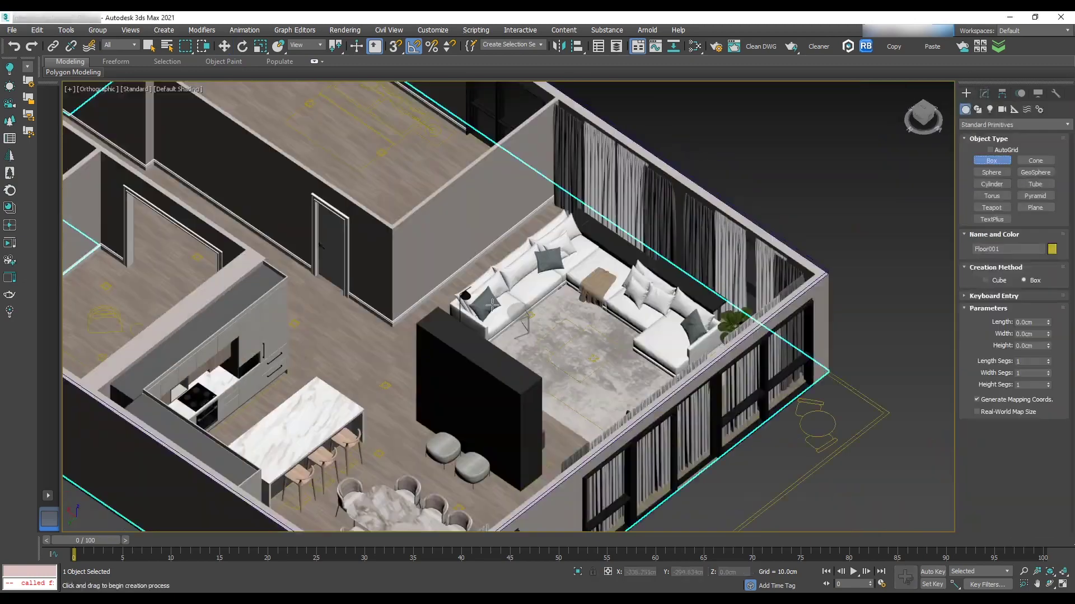
{"action": "middle_click_drag", "start_coordinate": [871, 187], "coordinate": [822, 187], "text": "alt"}
{"action": "left_click", "coordinate": [991, 161]}
{"action": "left_click", "coordinate": [991, 150]}
{"action": "scroll", "coordinate": [470, 330], "scroll_direction": "up", "scroll_amount": 5}
{"action": "left_click_drag", "start_coordinate": [465, 316], "coordinate": [509, 343]}
{"action": "scroll", "coordinate": [514, 179], "scroll_direction": "down", "scroll_amount": 5}
{"action": "left_click", "coordinate": [512, 193]}
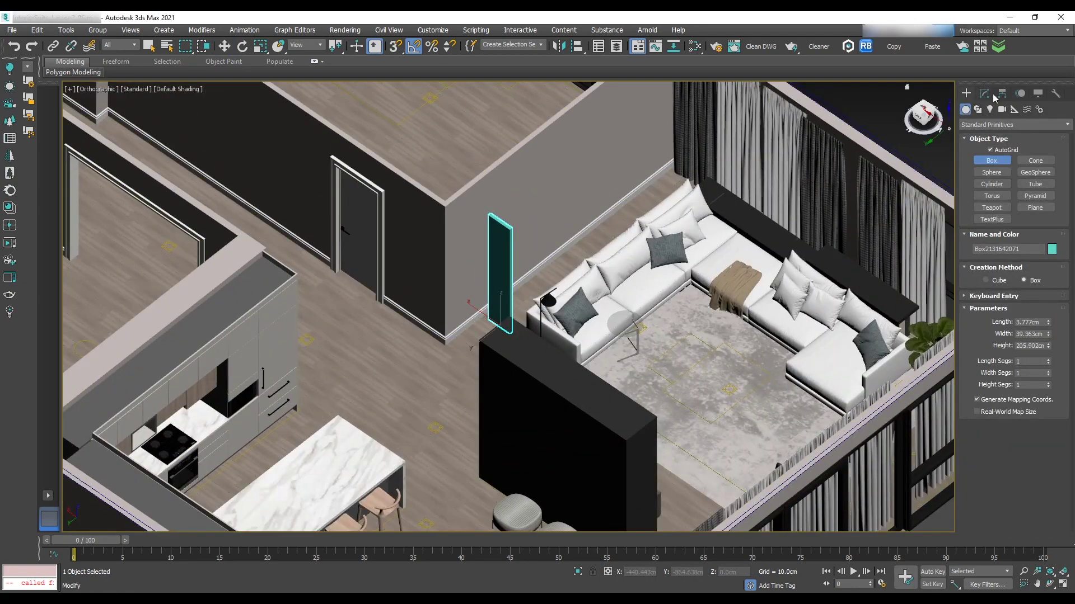
Set the thin panel's length to 1 cm, its width to 40 cm and its height to 9'.
{"action": "left_click", "coordinate": [984, 94]}
{"action": "scroll", "coordinate": [499, 233], "scroll_direction": "up", "scroll_amount": 5}
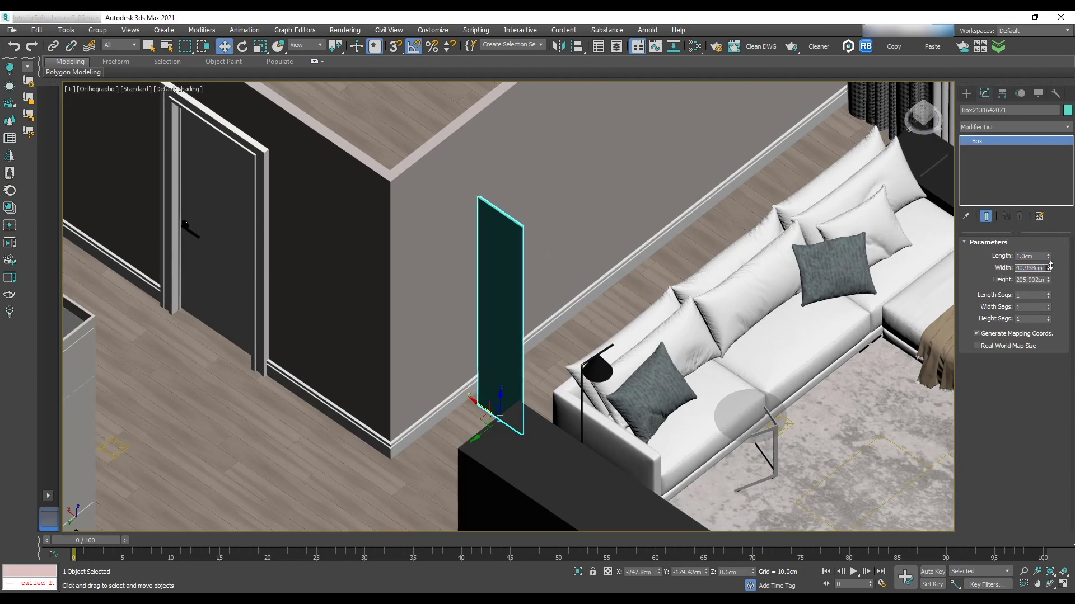
{"action": "type", "text": "9'"}
{"action": "key", "text": "Return"}
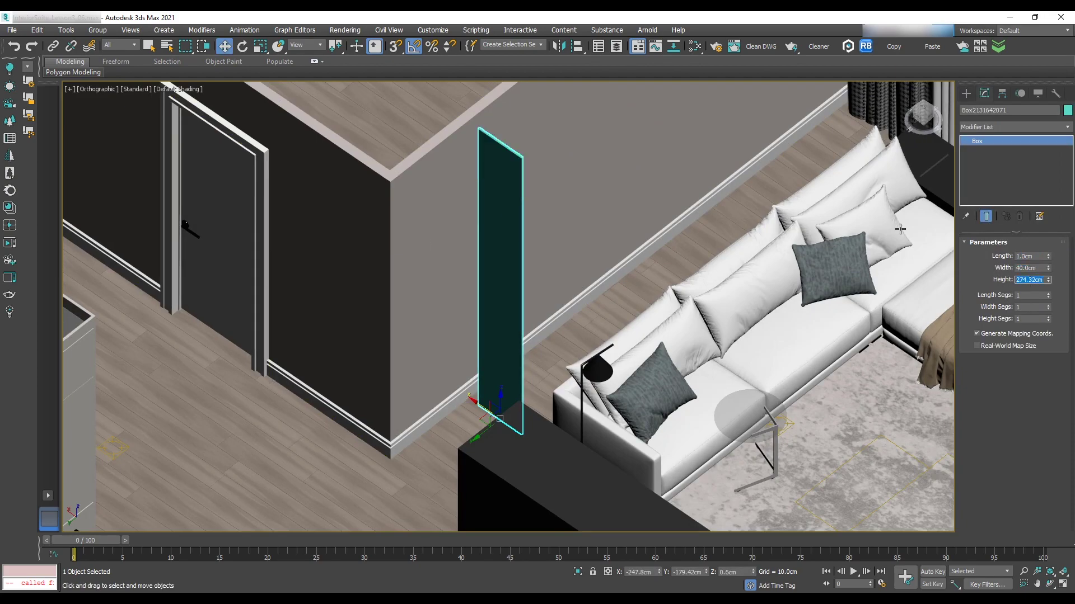
{"action": "left_click", "coordinate": [923, 107]}
{"action": "key", "text": "z"}
{"action": "scroll", "coordinate": [593, 294], "scroll_direction": "down", "scroll_amount": 5}
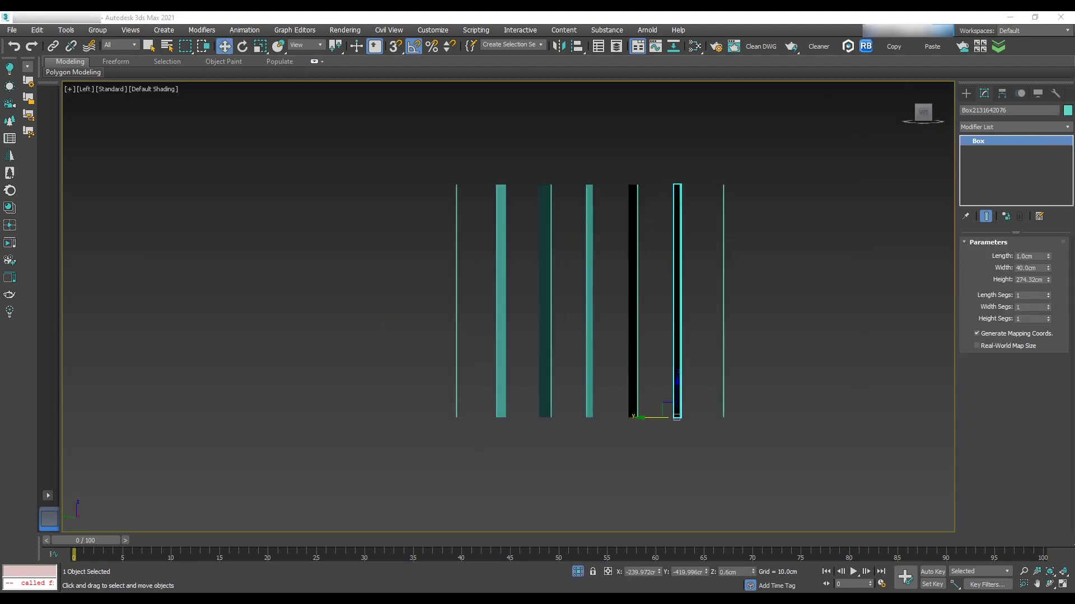
Draw a horizontal box spanning the upper ends of the row of panels and move it into alignment with them.
{"action": "left_click", "coordinate": [966, 93]}
{"action": "left_click", "coordinate": [990, 161]}
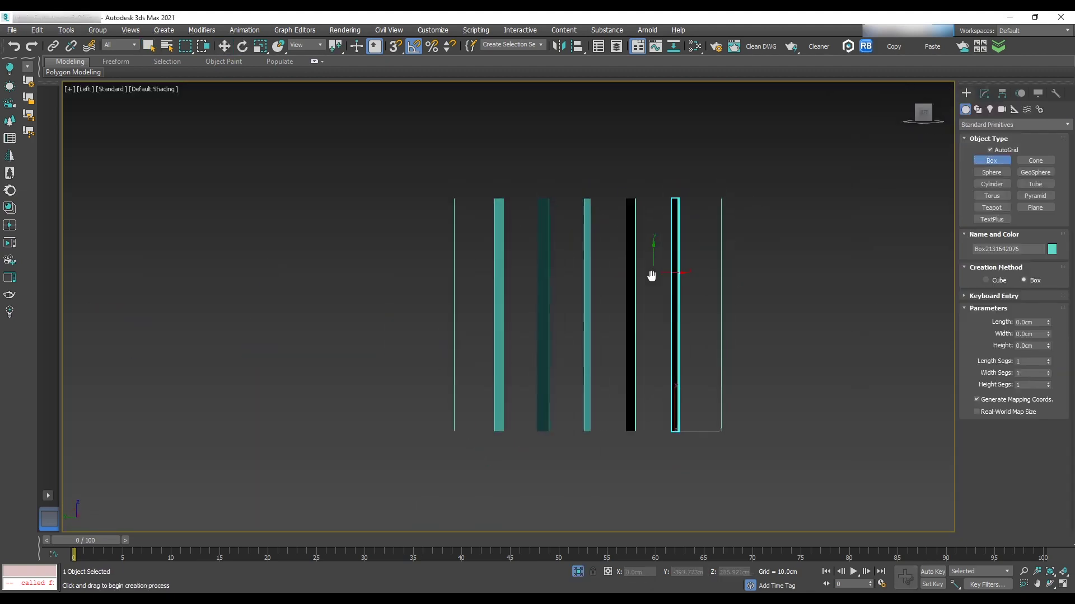
{"action": "middle_click_drag", "start_coordinate": [652, 267], "coordinate": [643, 292]}
{"action": "left_click_drag", "start_coordinate": [712, 223], "coordinate": [446, 266]}
{"action": "middle_click_drag", "start_coordinate": [626, 185], "coordinate": [626, 270], "text": "alt"}
{"action": "left_click", "coordinate": [984, 94]}
{"action": "left_click_drag", "start_coordinate": [575, 249], "coordinate": [575, 217]}
{"action": "scroll", "coordinate": [623, 254], "scroll_direction": "up", "scroll_amount": 5}
Convert the horizontal box to Editable Poly and shift its end vertices to meet the outermost panel.
{"action": "right_click", "coordinate": [640, 214]}
{"action": "right_click", "coordinate": [758, 295]}
{"action": "mouse_move", "coordinate": [803, 408]}
{"action": "left_click", "coordinate": [881, 417]}
{"action": "key", "text": "1"}
{"action": "left_click_drag", "start_coordinate": [137, 240], "coordinate": [215, 350]}
{"action": "scroll", "coordinate": [109, 291], "scroll_direction": "up", "scroll_amount": 5}
{"action": "left_click_drag", "start_coordinate": [676, 309], "coordinate": [664, 309]}
{"action": "scroll", "coordinate": [665, 310], "scroll_direction": "down", "scroll_amount": 8}
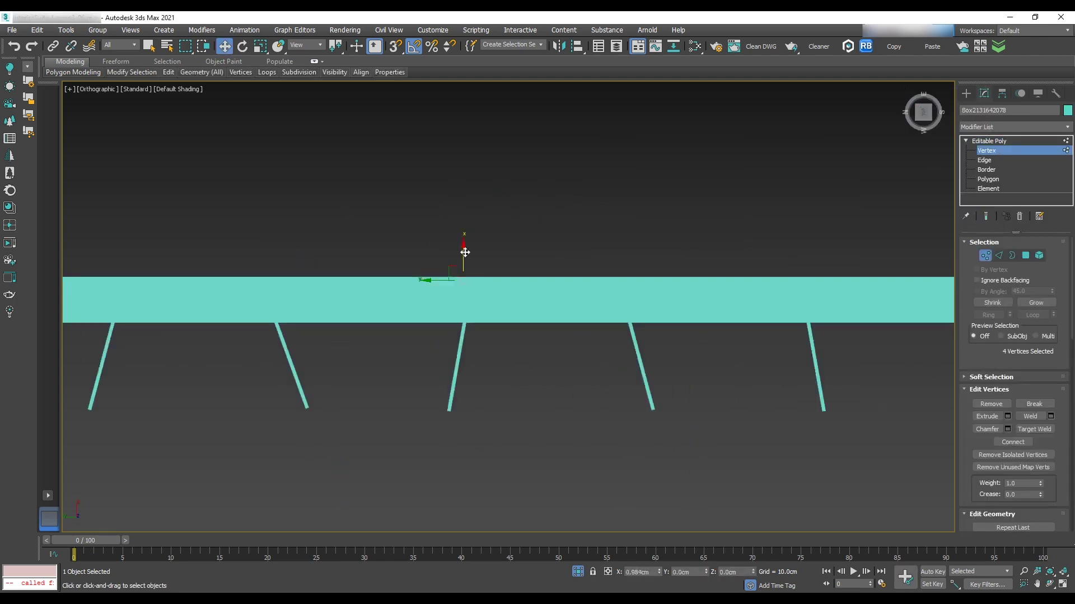
Move the vertices along the horizontal beam's long side toward the panels to adjust its depth.
{"action": "left_click_drag", "start_coordinate": [773, 286], "coordinate": [155, 319]}
{"action": "left_click_drag", "start_coordinate": [464, 260], "coordinate": [464, 291]}
{"action": "middle_click_drag", "start_coordinate": [470, 291], "coordinate": [518, 208], "text": "alt"}
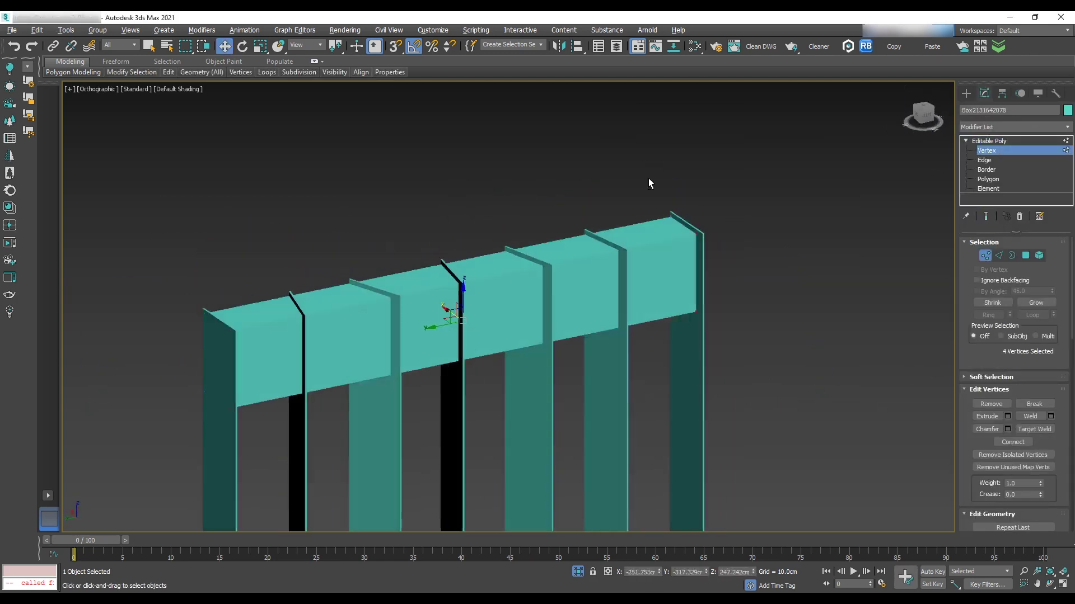
Copy the horizontal beam downward, thin the copy into a shelf and duplicate it to make three shelves across the panels.
{"action": "key", "text": "l"}
{"action": "scroll", "coordinate": [518, 208], "scroll_direction": "down", "scroll_amount": 5}
{"action": "left_click", "coordinate": [557, 322]}
{"action": "mouse_move", "coordinate": [566, 196]}
{"action": "left_mouse_down", "text": "shift"}
{"action": "mouse_move", "coordinate": [566, 286]}
{"action": "mouse_move", "coordinate": [564, 254]}
{"action": "left_mouse_up", "text": "shift"}
{"action": "left_click", "coordinate": [991, 142]}
{"action": "left_click", "coordinate": [539, 355]}
{"action": "left_click", "coordinate": [986, 151]}
{"action": "left_click", "coordinate": [991, 141]}
{"action": "left_click_drag", "start_coordinate": [562, 255], "coordinate": [560, 299], "text": "shift"}
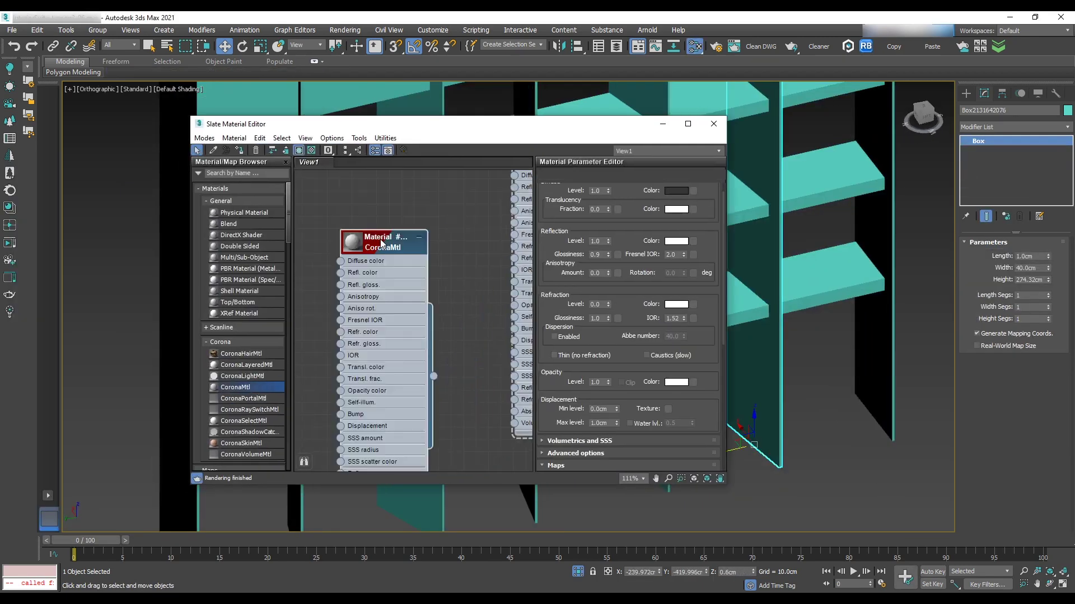
Name the new CoronaMtl Shelf_Living, with diffuse RGB 58, 56, 50, reflection level 1 and glossiness 0.85.
{"action": "type", "text": "Shelf_Living"}
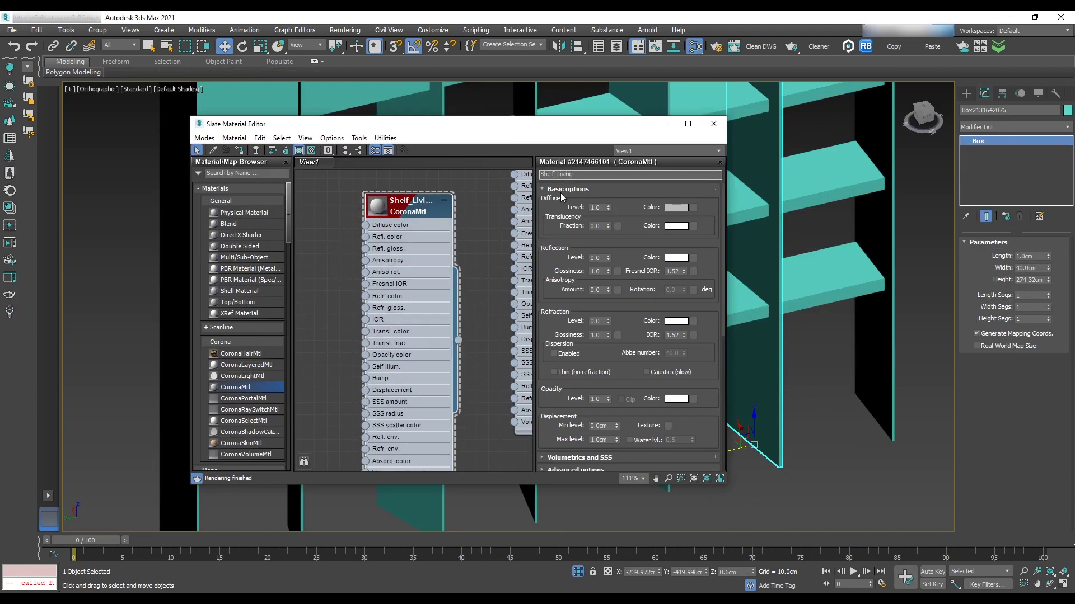
{"action": "left_click", "coordinate": [676, 207]}
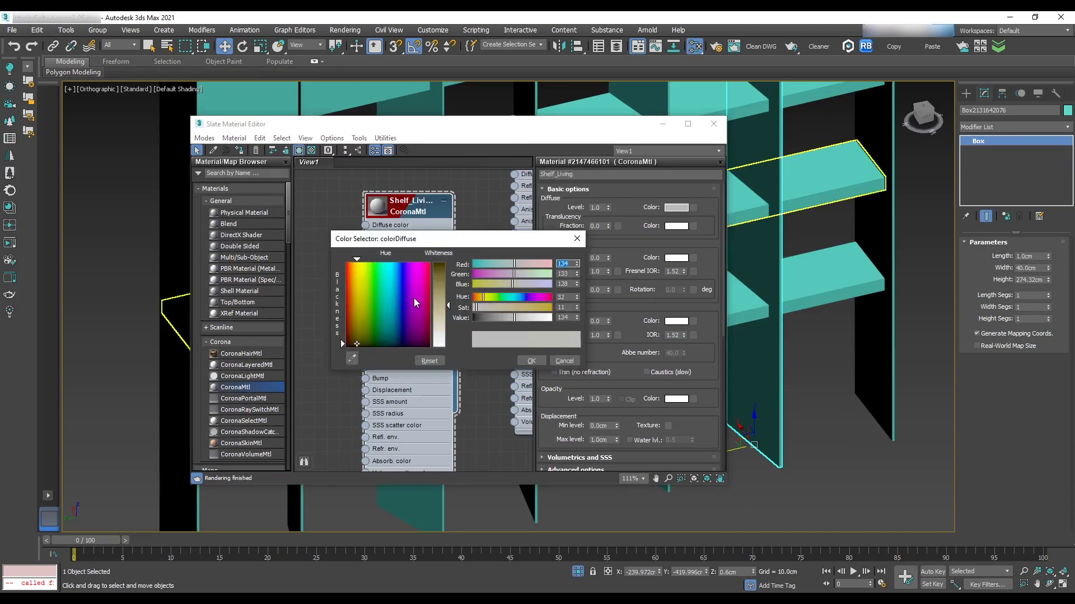
{"action": "left_click_drag", "start_coordinate": [482, 317], "coordinate": [493, 317]}
{"action": "left_click", "coordinate": [481, 309]}
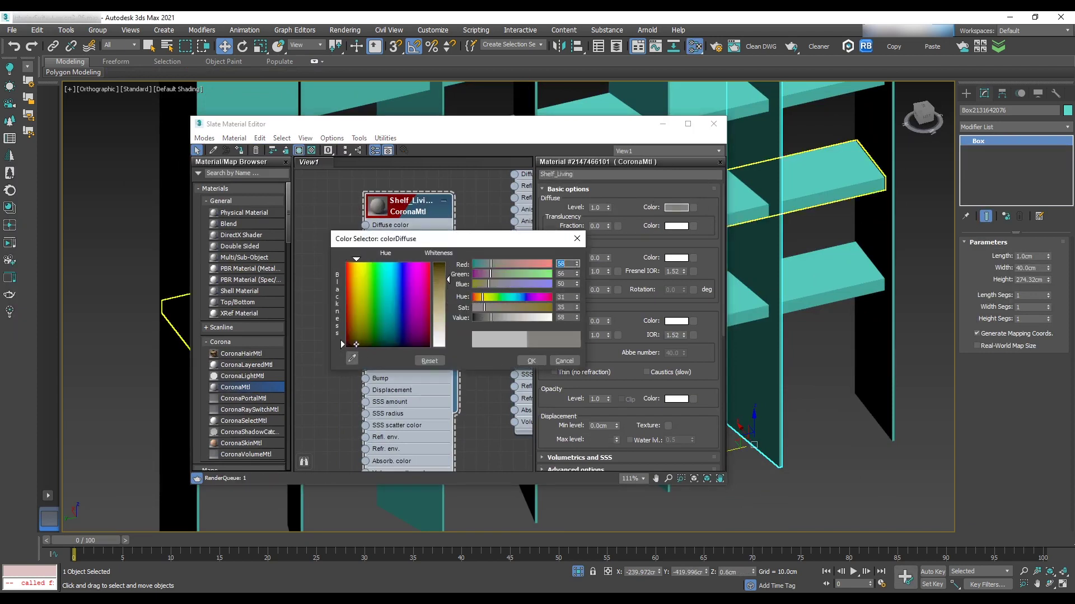
{"action": "left_click", "coordinate": [531, 361]}
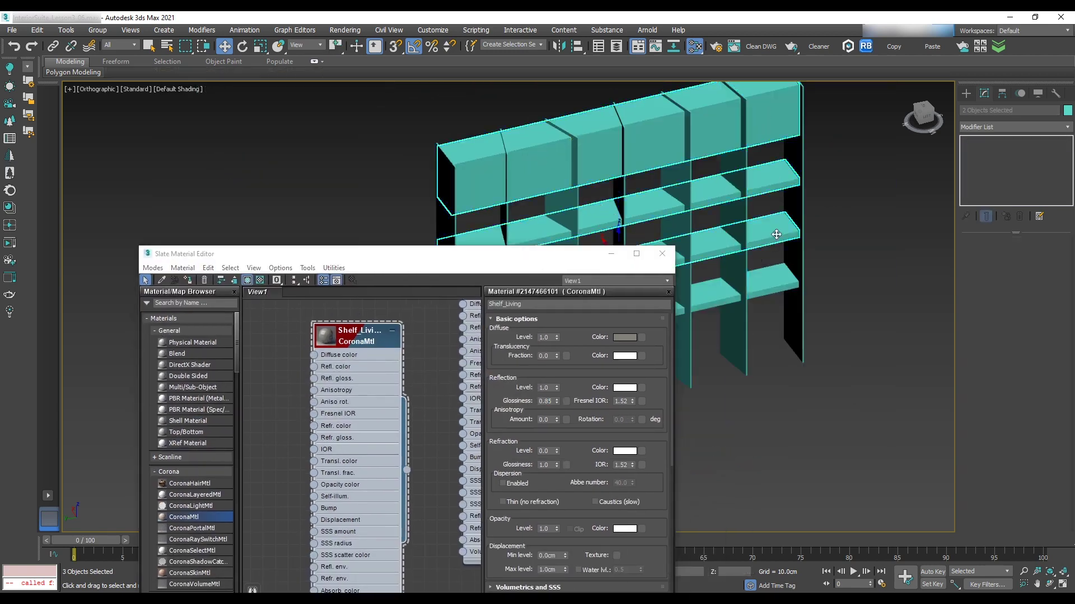
Assign Shelf_Living to the selected beam and shelves, and add a second CoronaMtl named Sides_Shelf_Living.
{"action": "right_click", "coordinate": [358, 336]}
{"action": "left_click", "coordinate": [395, 112]}
{"action": "middle_click_drag", "start_coordinate": [373, 434], "coordinate": [456, 408]}
{"action": "left_click_drag", "start_coordinate": [194, 517], "coordinate": [329, 320]}
{"action": "double_click", "coordinate": [329, 318]}
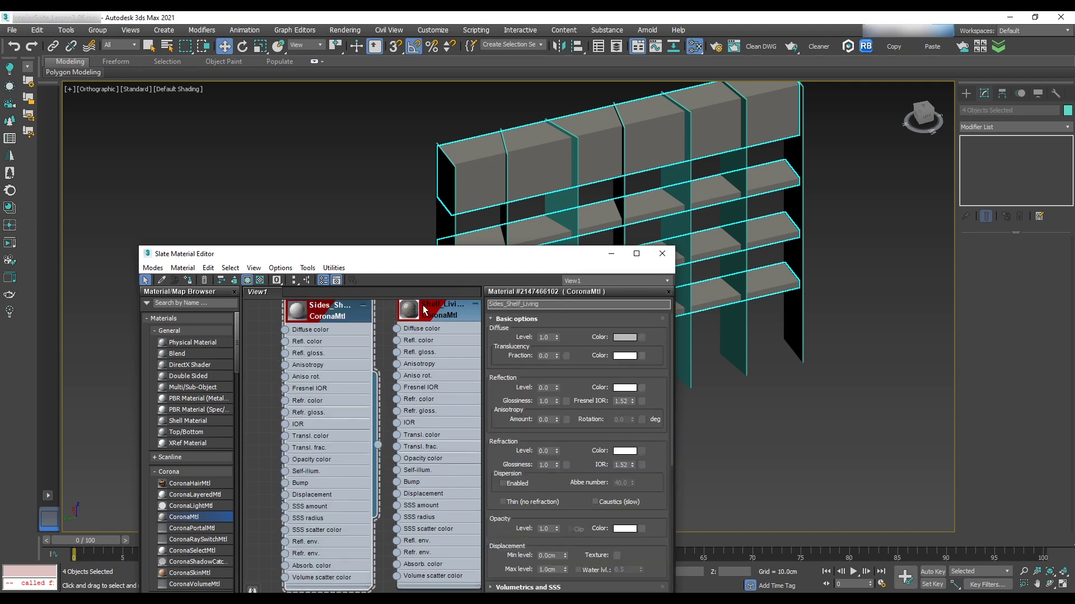
Give Sides_Shelf_Living a warm grey-brown diffuse colour and copy that colour to its reflection colour.
{"action": "left_click", "coordinate": [624, 337]}
{"action": "left_click", "coordinate": [306, 444]}
{"action": "left_click_drag", "start_coordinate": [396, 435], "coordinate": [398, 407]}
{"action": "left_click", "coordinate": [480, 490]}
{"action": "middle_click_drag", "start_coordinate": [403, 415], "coordinate": [447, 417]}
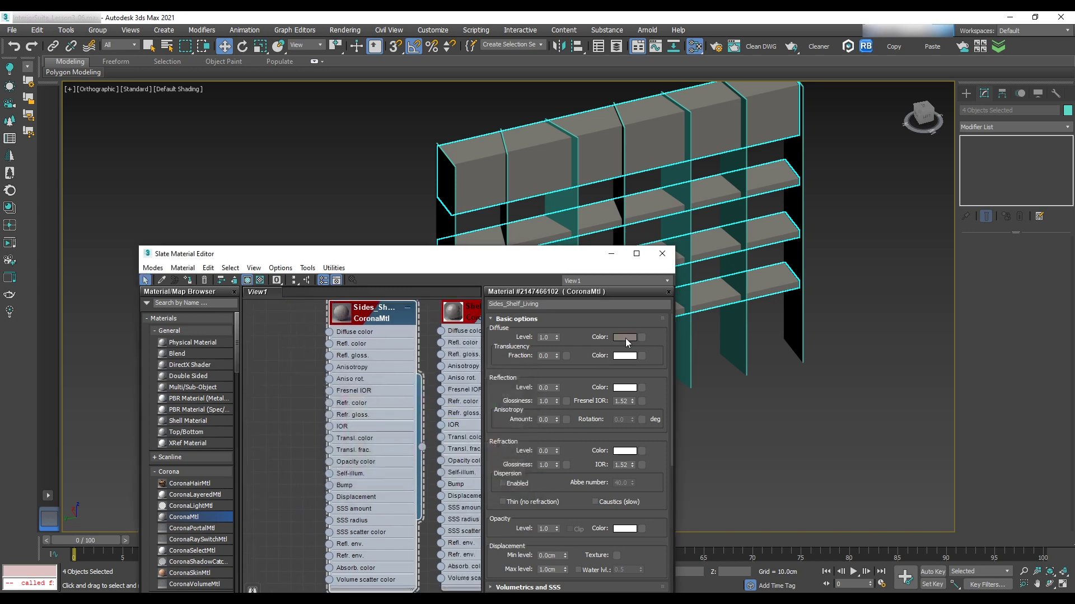
{"action": "left_click", "coordinate": [626, 338]}
{"action": "left_click", "coordinate": [473, 484]}
{"action": "right_click", "coordinate": [628, 338]}
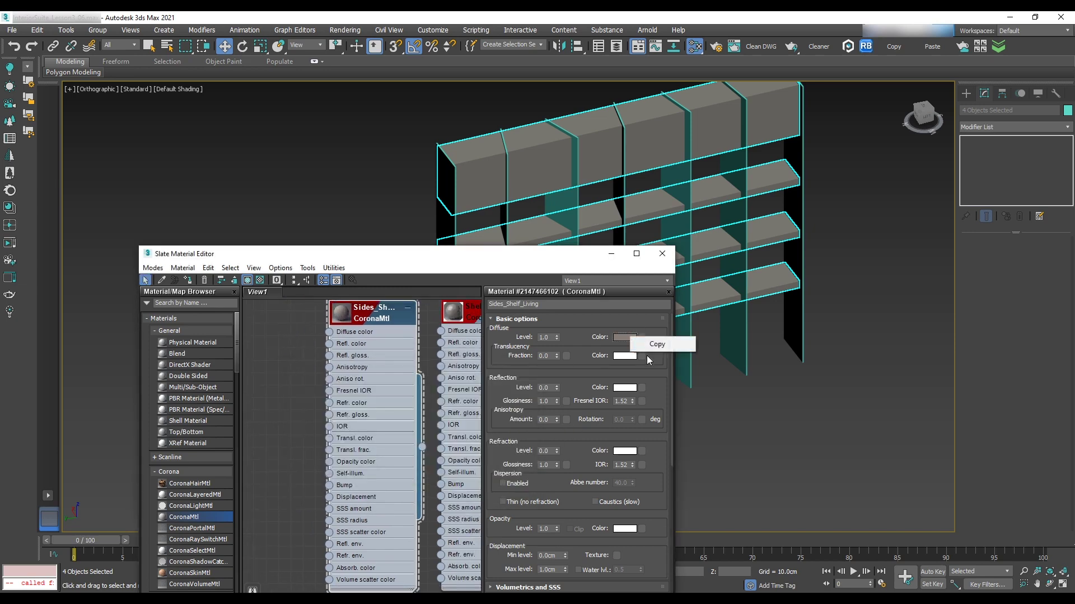
Set the Sides_Shelf_Living diffuse colour to black, its Fresnel IOR to 999 and its glossiness to 0.85.
{"action": "left_click", "coordinate": [624, 338]}
{"action": "left_click_drag", "start_coordinate": [397, 410], "coordinate": [397, 389]}
{"action": "left_click", "coordinate": [300, 474]}
{"action": "left_click", "coordinate": [478, 490]}
{"action": "double_click", "coordinate": [625, 402]}
{"action": "type", "text": "999"}
{"action": "key", "text": "Return"}
{"action": "left_click_drag", "start_coordinate": [558, 387], "coordinate": [500, 400]}
{"action": "type", "text": "0.85"}
{"action": "key", "text": "Return"}
Load the ResinBlackR bitmap into the reflection glossiness of Sides_Shelf_Living and lower that map's amount.
{"action": "left_click", "coordinate": [568, 402]}
{"action": "key", "text": "Escape"}
{"action": "left_click", "coordinate": [168, 70]}
{"action": "left_click", "coordinate": [112, 241]}
{"action": "double_click", "coordinate": [97, 217]}
{"action": "double_click", "coordinate": [103, 141]}
{"action": "scroll", "coordinate": [217, 175], "scroll_direction": "down", "scroll_amount": 5}
{"action": "scroll", "coordinate": [218, 175], "scroll_direction": "down", "scroll_amount": 10}
{"action": "double_click", "coordinate": [306, 168]}
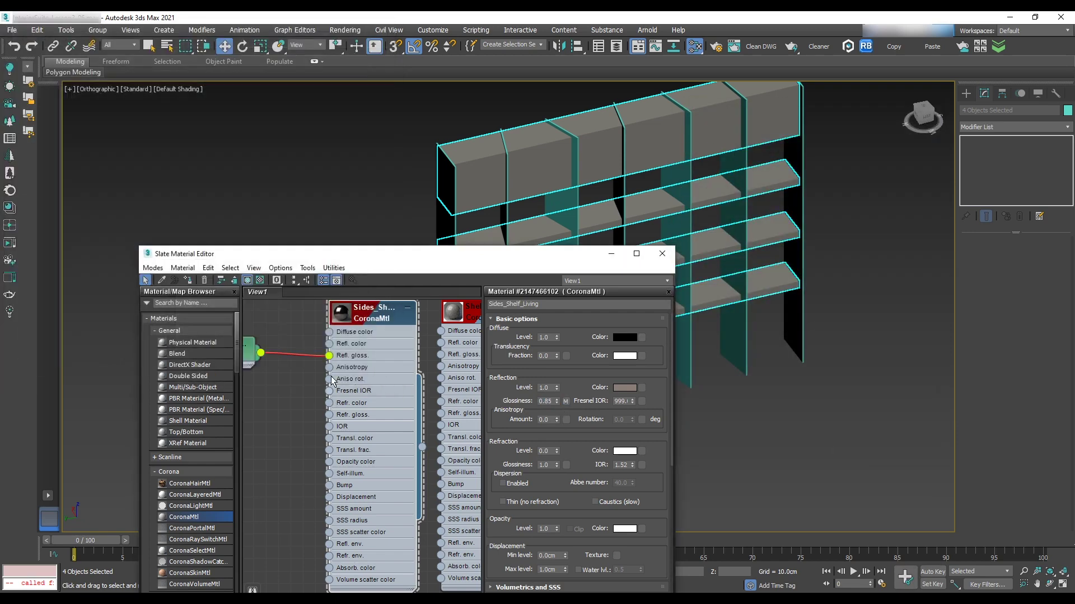
{"action": "middle_click_drag", "start_coordinate": [332, 407], "coordinate": [347, 420]}
{"action": "left_click_drag", "start_coordinate": [572, 513], "coordinate": [576, 398]}
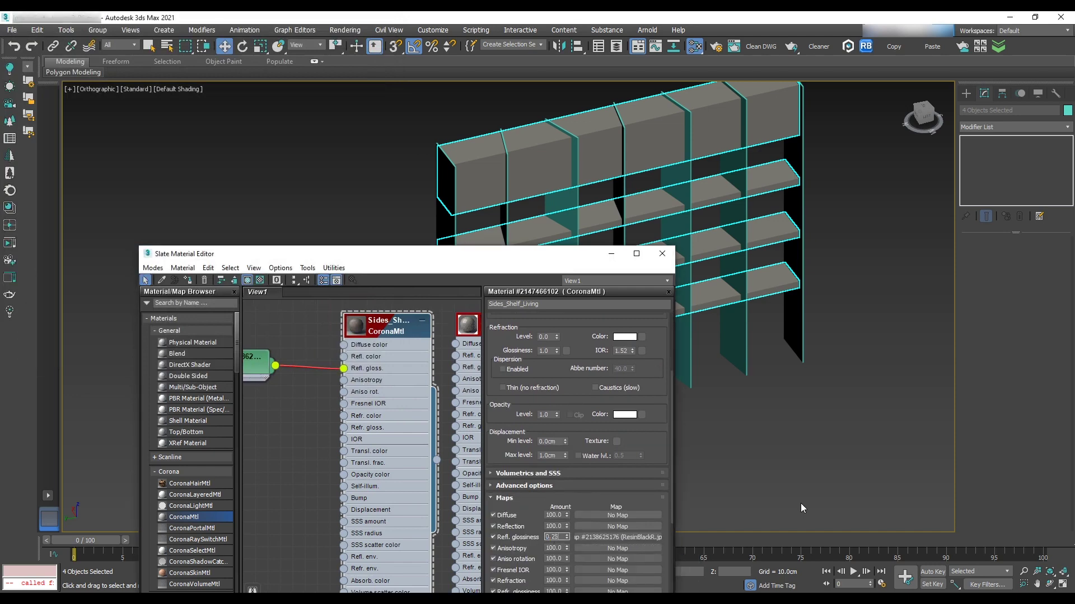
Enlarge the Sides_Shelf_Living material preview and assign the material to the upright panels of the shelf unit.
{"action": "double_click", "coordinate": [352, 330]}
{"action": "scroll", "coordinate": [381, 406], "scroll_direction": "up", "scroll_amount": 1}
{"action": "middle_click_drag", "start_coordinate": [380, 410], "coordinate": [392, 387]}
{"action": "left_click_drag", "start_coordinate": [588, 257], "coordinate": [738, 331]}
{"action": "left_click", "coordinate": [572, 272]}
{"action": "right_click", "coordinate": [577, 423]}
{"action": "left_click", "coordinate": [623, 161]}
{"action": "middle_click_drag", "start_coordinate": [588, 238], "coordinate": [617, 250], "text": "alt"}
{"action": "left_click_drag", "start_coordinate": [615, 330], "coordinate": [671, 324]}
{"action": "middle_click_drag", "start_coordinate": [588, 403], "coordinate": [631, 477]}
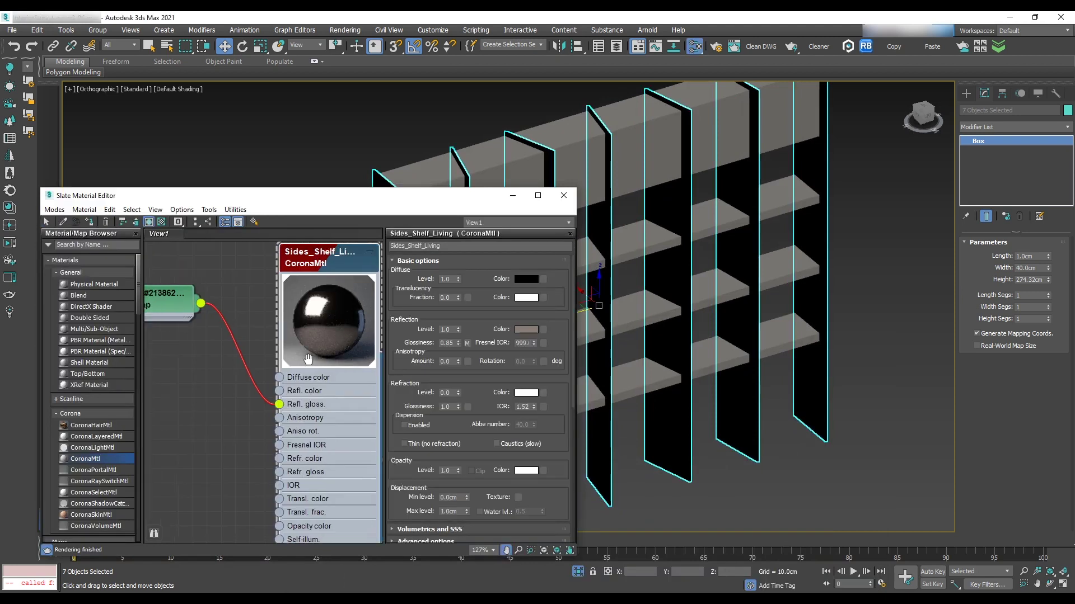
Connect the glossiness bitmap to the diffuse colour of Sides_Shelf_Living as well and set its Fresnel IOR to 1.6.
{"action": "left_click_drag", "start_coordinate": [201, 298], "coordinate": [275, 365]}
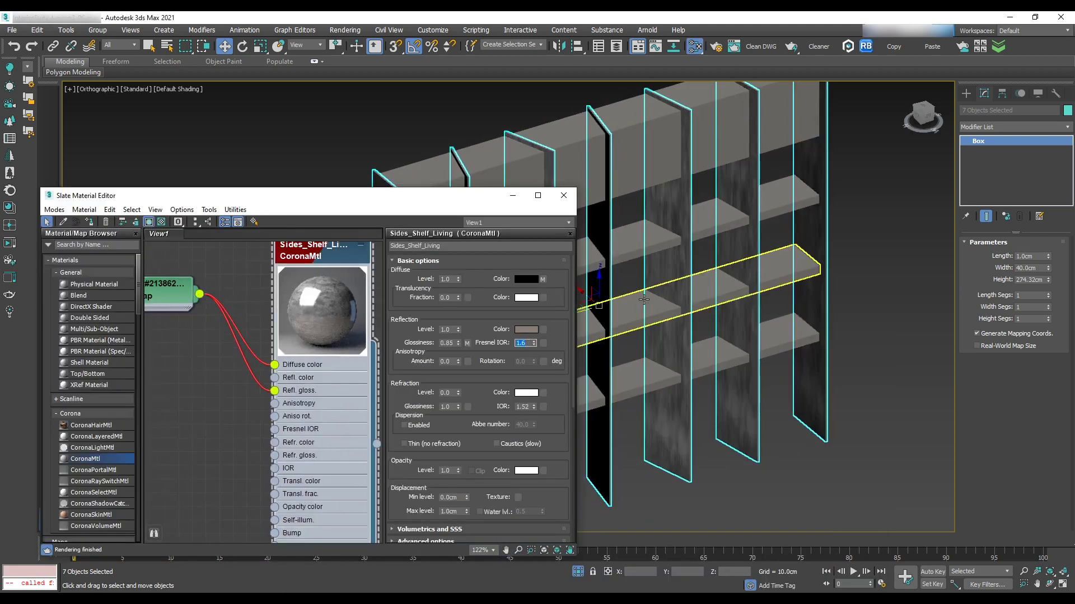
{"action": "middle_click_drag", "start_coordinate": [645, 302], "coordinate": [794, 272], "text": "alt"}
Add a UVW Map modifier with box mapping to one of the upright panels.
{"action": "left_click", "coordinate": [865, 501]}
{"action": "left_click", "coordinate": [802, 347]}
{"action": "left_click", "coordinate": [1013, 127]}
{"action": "key", "text": "u"}
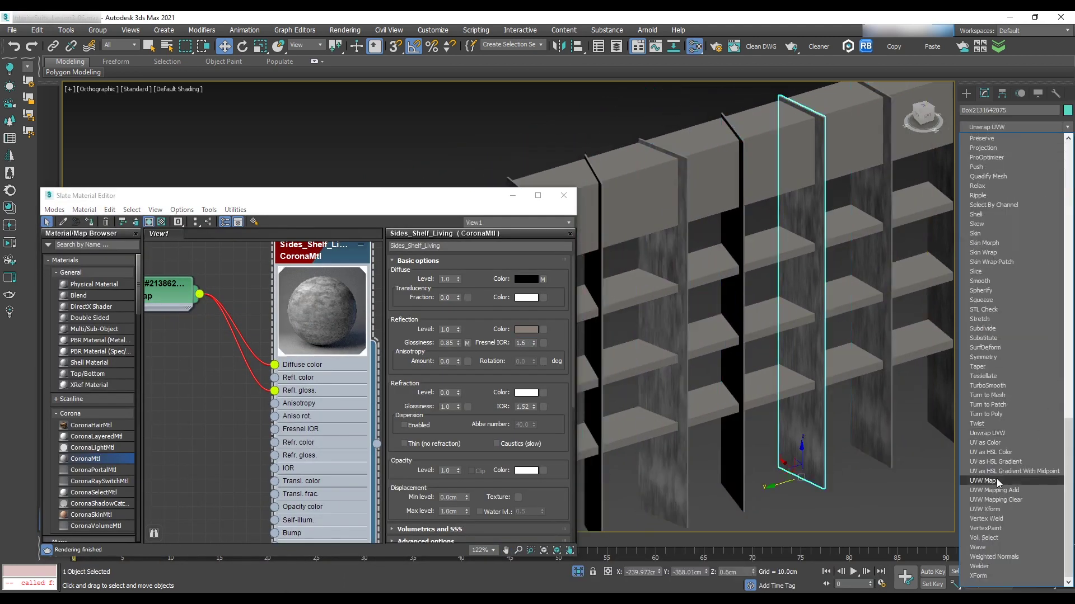
{"action": "left_click", "coordinate": [996, 482]}
{"action": "middle_click_drag", "start_coordinate": [873, 358], "coordinate": [812, 346]}
{"action": "left_click", "coordinate": [1002, 307]}
Set the box mapping's length, width and height to 200 cm each.
{"action": "double_click", "coordinate": [1012, 340]}
{"action": "type", "text": "200"}
{"action": "key", "text": "Return"}
{"action": "double_click", "coordinate": [1015, 352]}
{"action": "type", "text": "200"}
{"action": "key", "text": "Tab"}
{"action": "type", "text": "200"}
{"action": "key", "text": "Return"}
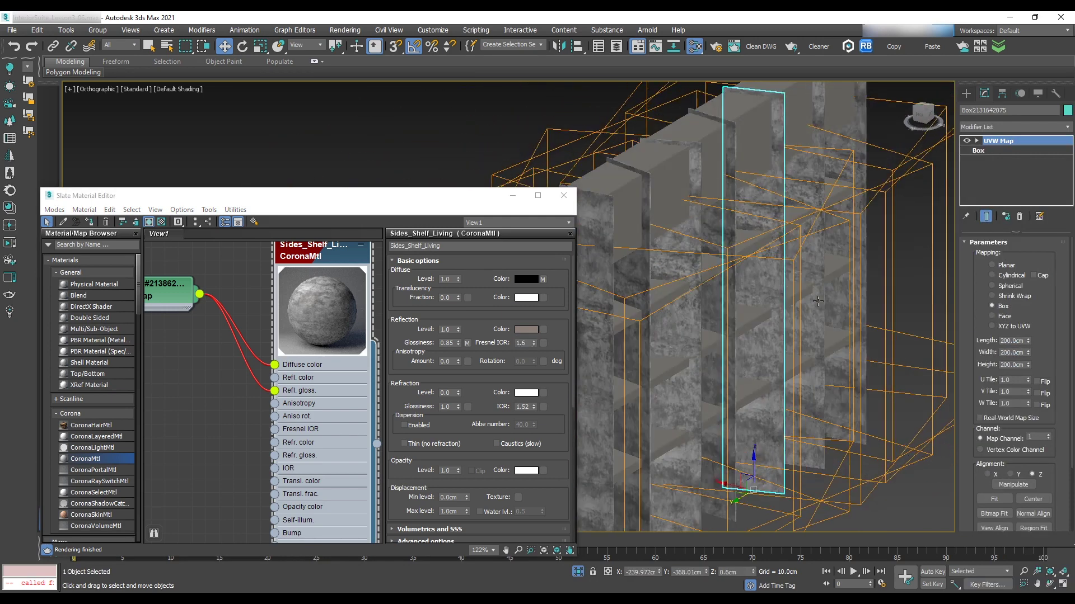
Remove the bitmap connection from the Sides_Shelf_Living diffuse colour and set its Fresnel IOR to 999.
{"action": "scroll", "coordinate": [692, 335], "scroll_direction": "up", "scroll_amount": 2}
{"action": "left_click", "coordinate": [252, 353]}
{"action": "key", "text": "Delete"}
{"action": "double_click", "coordinate": [524, 343]}
{"action": "type", "text": "9"}
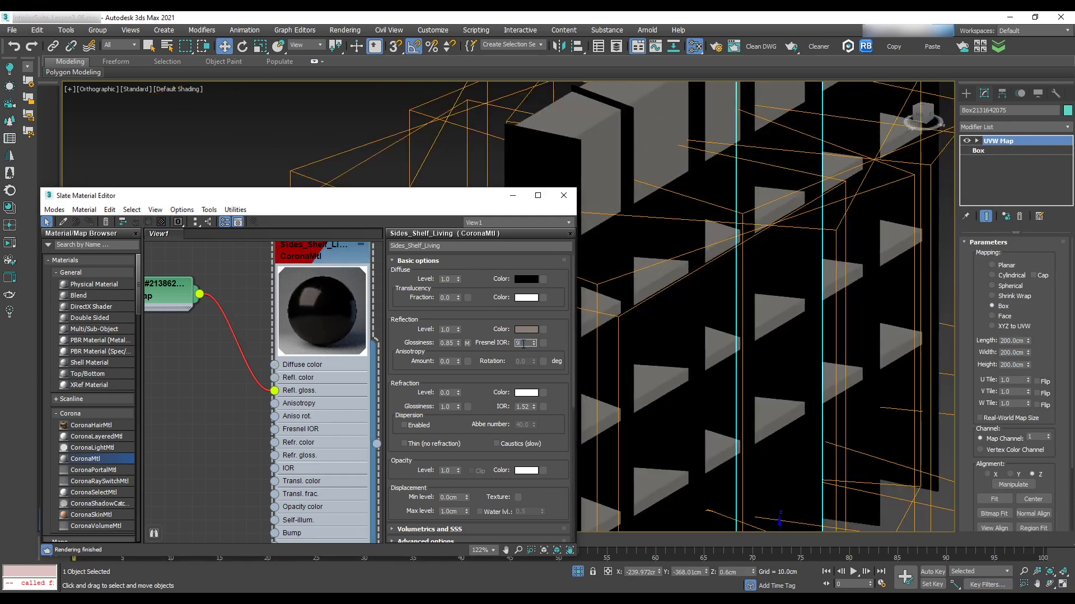
{"action": "type", "text": "99"}
{"action": "key", "text": "Return"}
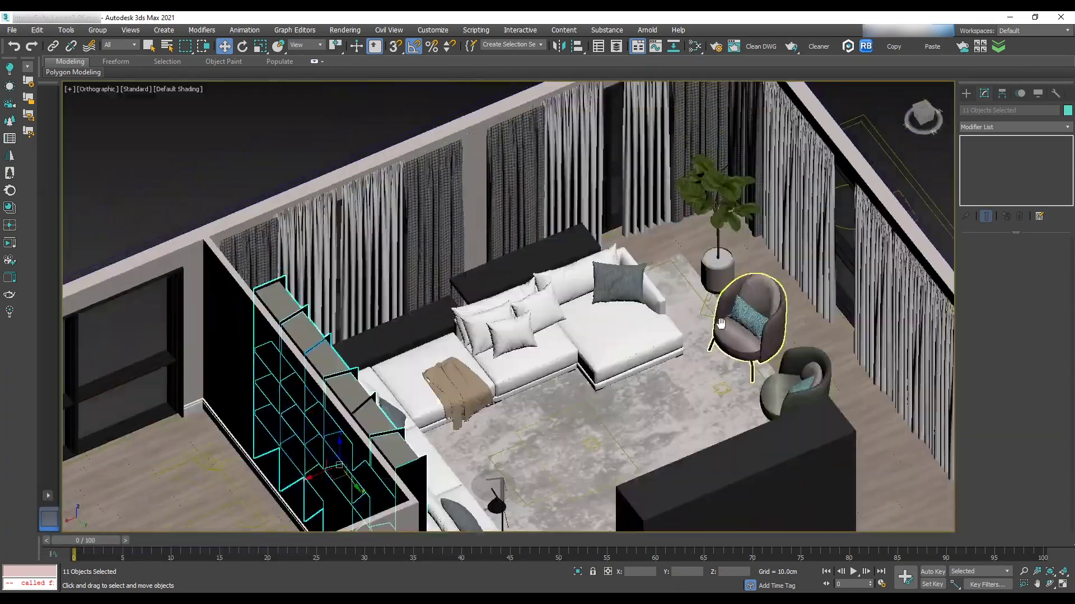
Draw a box near the armchairs in the living area and isolate it.
{"action": "middle_click_drag", "start_coordinate": [720, 324], "coordinate": [672, 358], "text": "alt"}
{"action": "scroll", "coordinate": [727, 358], "scroll_direction": "up", "scroll_amount": 4}
{"action": "middle_click_drag", "start_coordinate": [728, 392], "coordinate": [565, 191]}
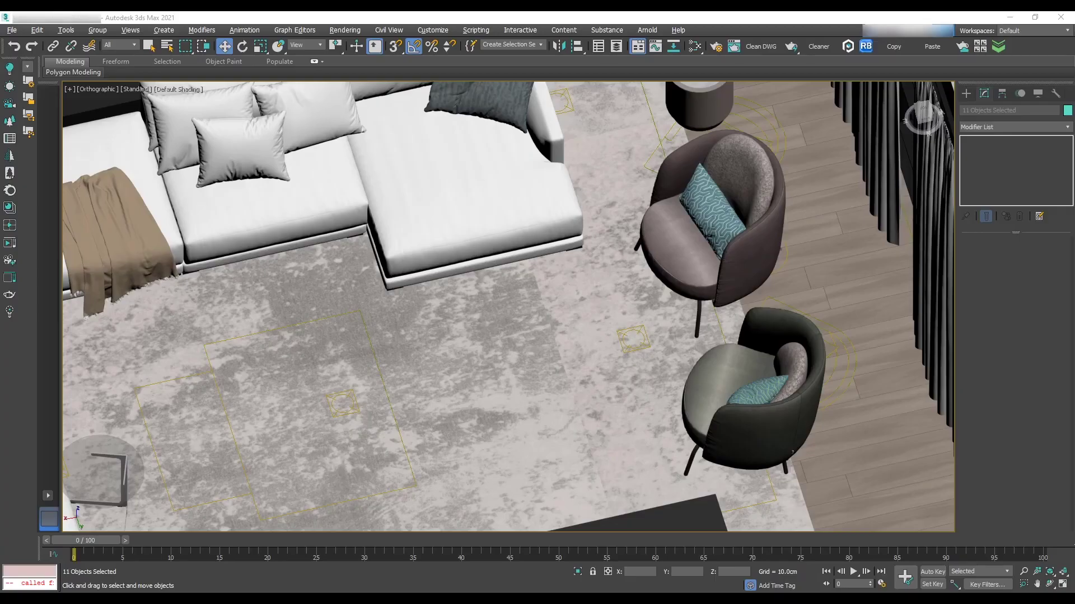
{"action": "left_click", "coordinate": [966, 94]}
{"action": "left_click", "coordinate": [991, 160]}
{"action": "middle_click_drag", "start_coordinate": [647, 352], "coordinate": [705, 400], "text": "alt"}
{"action": "left_click_drag", "start_coordinate": [734, 422], "coordinate": [888, 453]}
{"action": "left_click", "coordinate": [890, 395]}
{"action": "left_click", "coordinate": [578, 572]}
{"action": "middle_click_drag", "start_coordinate": [749, 393], "coordinate": [767, 352], "text": "alt"}
Set the new box's length, width and height to 50 cm each.
{"action": "double_click", "coordinate": [1029, 322]}
{"action": "type", "text": "50"}
{"action": "key", "text": "Tab"}
{"action": "type", "text": "50"}
{"action": "key", "text": "Tab"}
{"action": "type", "text": "50"}
{"action": "key", "text": "Return"}
{"action": "left_click", "coordinate": [918, 117]}
{"action": "left_click", "coordinate": [984, 94]}
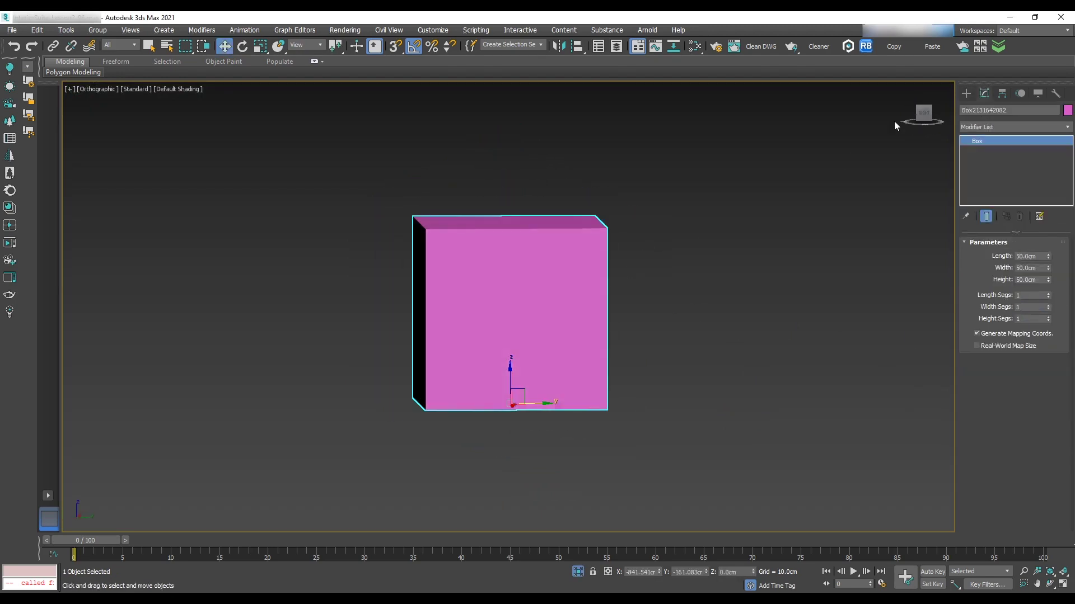
Copy the 50 cm cube beside the original and convert the copy to Editable Poly.
{"action": "middle_click_drag", "start_coordinate": [741, 347], "coordinate": [716, 212]}
{"action": "left_click_drag", "start_coordinate": [644, 415], "coordinate": [448, 415], "text": "shift"}
{"action": "left_click", "coordinate": [532, 353]}
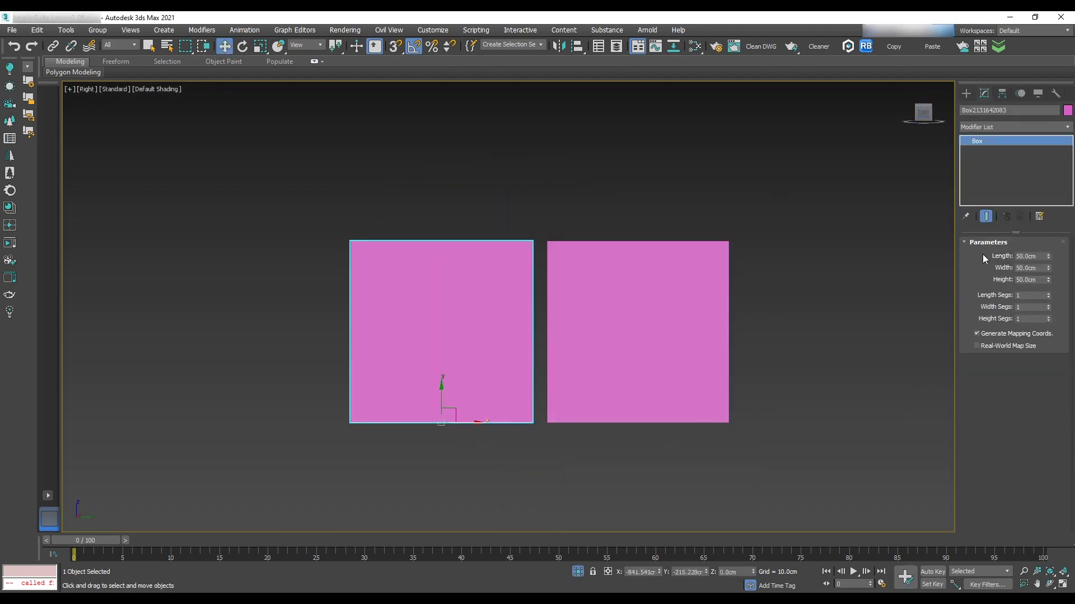
{"action": "right_click", "coordinate": [433, 312]}
{"action": "mouse_move", "coordinate": [486, 427]}
{"action": "left_click", "coordinate": [562, 436]}
Move the copied cube's bottom vertices up until only a thin tabletop slab remains.
{"action": "key", "text": "1"}
{"action": "left_click_drag", "start_coordinate": [587, 465], "coordinate": [314, 389]}
{"action": "left_click_drag", "start_coordinate": [443, 377], "coordinate": [448, 217]}
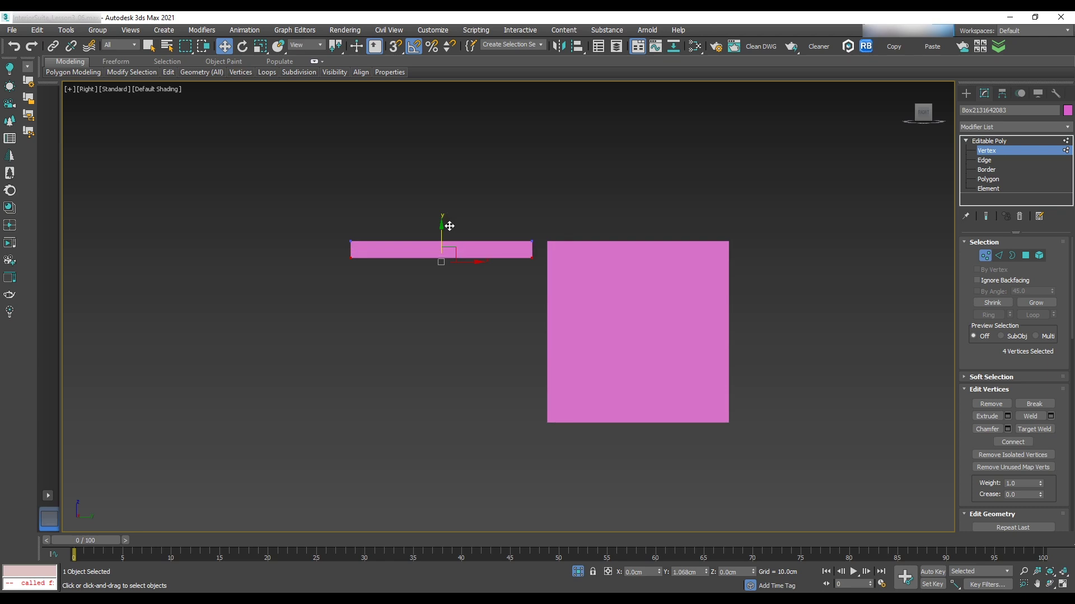
{"action": "key", "text": "1"}
{"action": "key", "text": "1"}
{"action": "left_click_drag", "start_coordinate": [442, 234], "coordinate": [445, 219]}
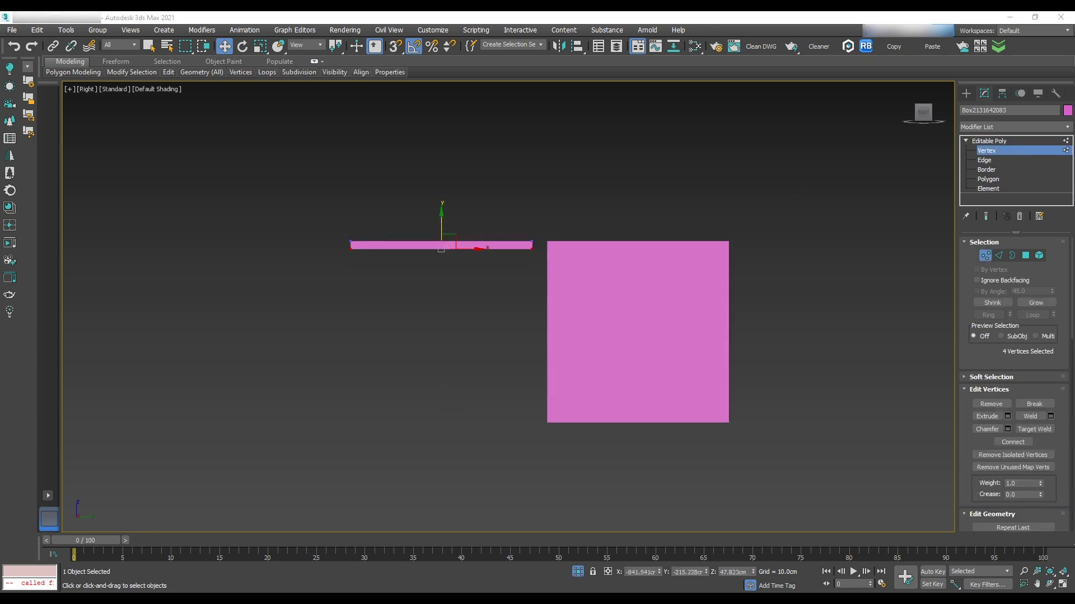
Inset the polygon on the underside of the thin slab.
{"action": "middle_click_drag", "start_coordinate": [445, 269], "coordinate": [455, 226], "text": "alt"}
{"action": "left_click", "coordinate": [990, 179]}
{"action": "left_click", "coordinate": [448, 263]}
{"action": "left_click", "coordinate": [1050, 430]}
{"action": "left_click_drag", "start_coordinate": [516, 329], "coordinate": [522, 272]}
{"action": "middle_click_drag", "start_coordinate": [489, 250], "coordinate": [486, 282], "text": "alt"}
{"action": "left_click", "coordinate": [923, 114]}
{"action": "key", "text": "z"}
Bevel the underside polygon downward to form the first section of the table's stem.
{"action": "scroll", "coordinate": [559, 246], "scroll_direction": "down", "scroll_amount": 6}
{"action": "middle_click_drag", "start_coordinate": [554, 246], "coordinate": [672, 269], "text": "alt"}
{"action": "middle_click_drag", "start_coordinate": [693, 320], "coordinate": [676, 363], "text": "alt"}
{"action": "left_click", "coordinate": [923, 113]}
{"action": "middle_click_drag", "start_coordinate": [609, 236], "coordinate": [479, 287]}
{"action": "scroll", "coordinate": [479, 288], "scroll_direction": "up", "scroll_amount": 2}
{"action": "left_click_drag", "start_coordinate": [516, 334], "coordinate": [516, 299]}
{"action": "left_click", "coordinate": [514, 362]}
Bevel the stem's bottom polygon repeatedly to build alternating flared and narrowed sections downward.
{"action": "left_click", "coordinate": [1007, 429]}
{"action": "left_click", "coordinate": [514, 363]}
{"action": "left_click", "coordinate": [1007, 430]}
{"action": "left_click", "coordinate": [514, 362]}
{"action": "left_click", "coordinate": [1007, 430]}
{"action": "left_click", "coordinate": [513, 362]}
{"action": "left_click", "coordinate": [1007, 429]}
{"action": "left_click", "coordinate": [514, 363]}
{"action": "left_click", "coordinate": [1007, 429]}
{"action": "left_click", "coordinate": [514, 362]}
{"action": "left_click", "coordinate": [1008, 429]}
{"action": "left_click_drag", "start_coordinate": [518, 351], "coordinate": [516, 335]}
{"action": "left_click", "coordinate": [514, 362]}
Bevel the stem's bottom polygon by 7.431 cm with a 4.198 cm outline, and add a short inward bevel beneath it.
{"action": "left_click", "coordinate": [1008, 429]}
{"action": "mouse_move", "coordinate": [516, 332]}
{"action": "left_mouse_down"}
{"action": "mouse_move", "coordinate": [516, 314]}
{"action": "mouse_move", "coordinate": [516, 342]}
{"action": "left_mouse_up"}
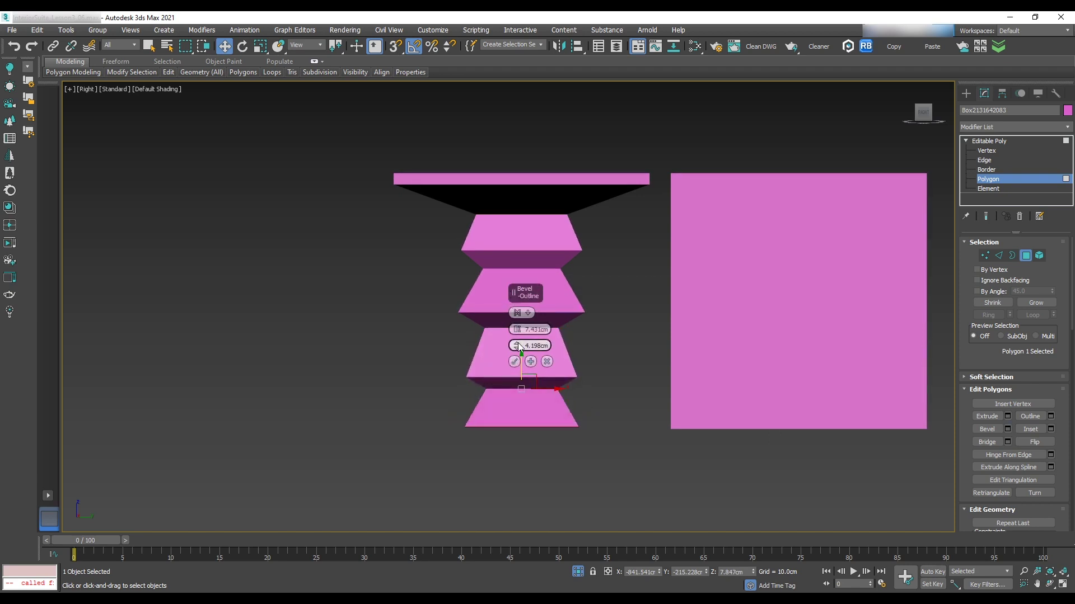
{"action": "left_click", "coordinate": [514, 363]}
{"action": "middle_click_drag", "start_coordinate": [694, 377], "coordinate": [727, 377], "text": "alt"}
{"action": "key", "text": "l"}
{"action": "left_click", "coordinate": [1008, 429]}
{"action": "left_click", "coordinate": [513, 363]}
Shift the stem's lower vertex rings vertically in the side view to even out the section heights.
{"action": "scroll", "coordinate": [432, 278], "scroll_direction": "down", "scroll_amount": 2}
{"action": "middle_click_drag", "start_coordinate": [432, 278], "coordinate": [423, 319]}
{"action": "key", "text": "1"}
{"action": "left_click_drag", "start_coordinate": [546, 328], "coordinate": [710, 417]}
{"action": "left_click_drag", "start_coordinate": [628, 345], "coordinate": [628, 331]}
{"action": "left_click_drag", "start_coordinate": [546, 277], "coordinate": [711, 355]}
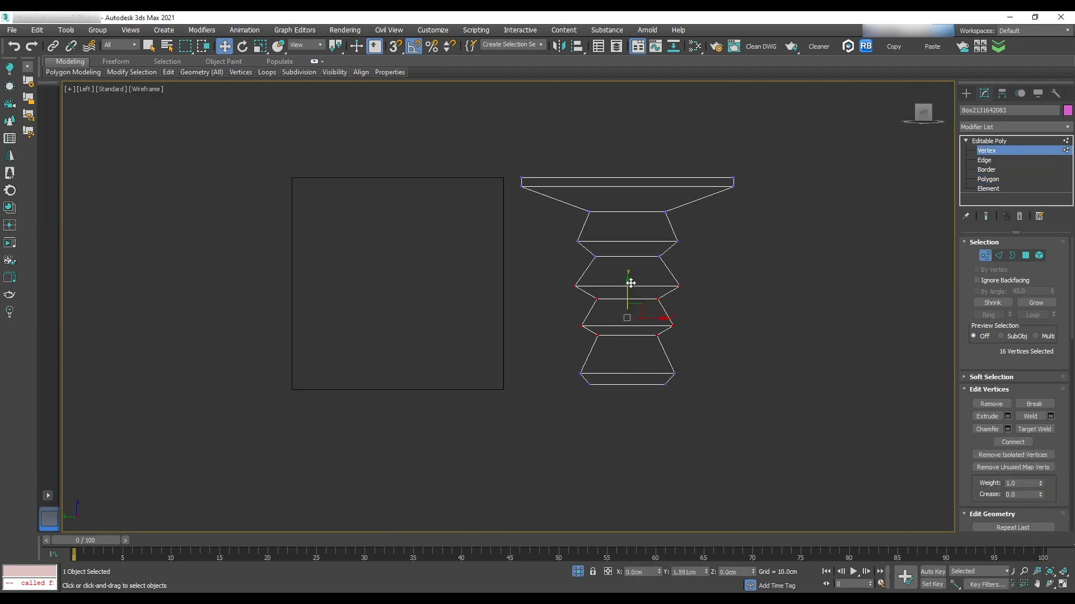
{"action": "left_click_drag", "start_coordinate": [552, 360], "coordinate": [700, 399]}
Move the stem's vertex rings vertically in the front view to even out the heights of the flared sections.
{"action": "left_click_drag", "start_coordinate": [923, 112], "coordinate": [936, 118]}
{"action": "left_click", "coordinate": [922, 113]}
{"action": "left_click_drag", "start_coordinate": [614, 271], "coordinate": [557, 307]}
{"action": "left_click_drag", "start_coordinate": [612, 294], "coordinate": [609, 294]}
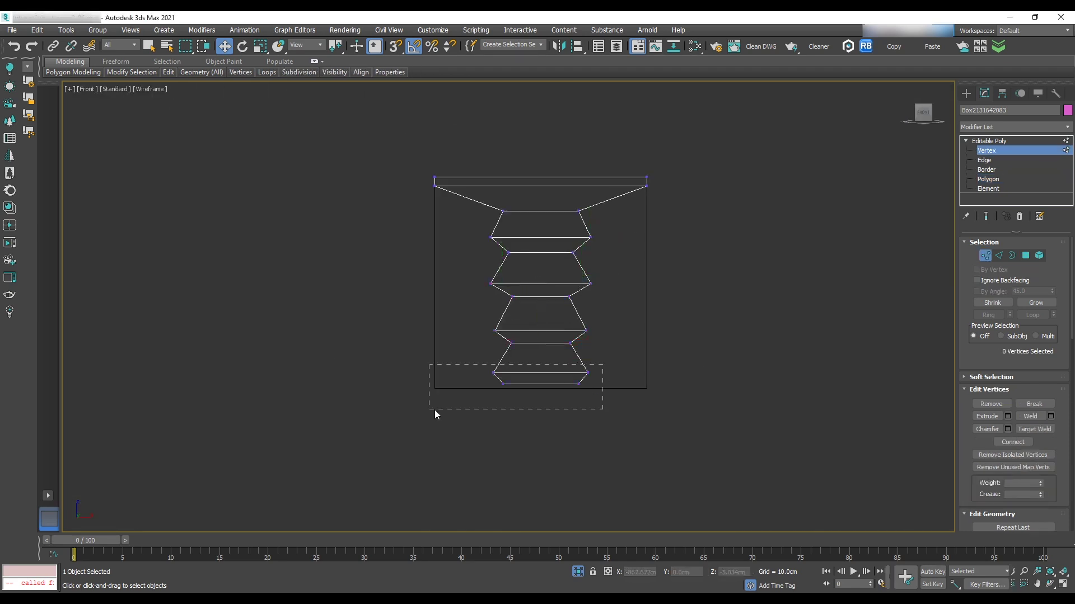
Select all of the side table's edges and chamfer them slightly to give the model soft rounded edges.
{"action": "middle_click_drag", "start_coordinate": [595, 226], "coordinate": [626, 245], "text": "alt"}
{"action": "scroll", "coordinate": [626, 244], "scroll_direction": "down", "scroll_amount": 2}
{"action": "key", "text": "2"}
{"action": "key", "text": "ctrl+a"}
{"action": "left_click", "coordinate": [1008, 442]}
{"action": "scroll", "coordinate": [537, 271], "scroll_direction": "up", "scroll_amount": 6}
{"action": "left_click_drag", "start_coordinate": [516, 329], "coordinate": [516, 344]}
{"action": "scroll", "coordinate": [514, 347], "scroll_direction": "up", "scroll_amount": 4}
{"action": "key", "text": "F3"}
{"action": "key", "text": "2"}
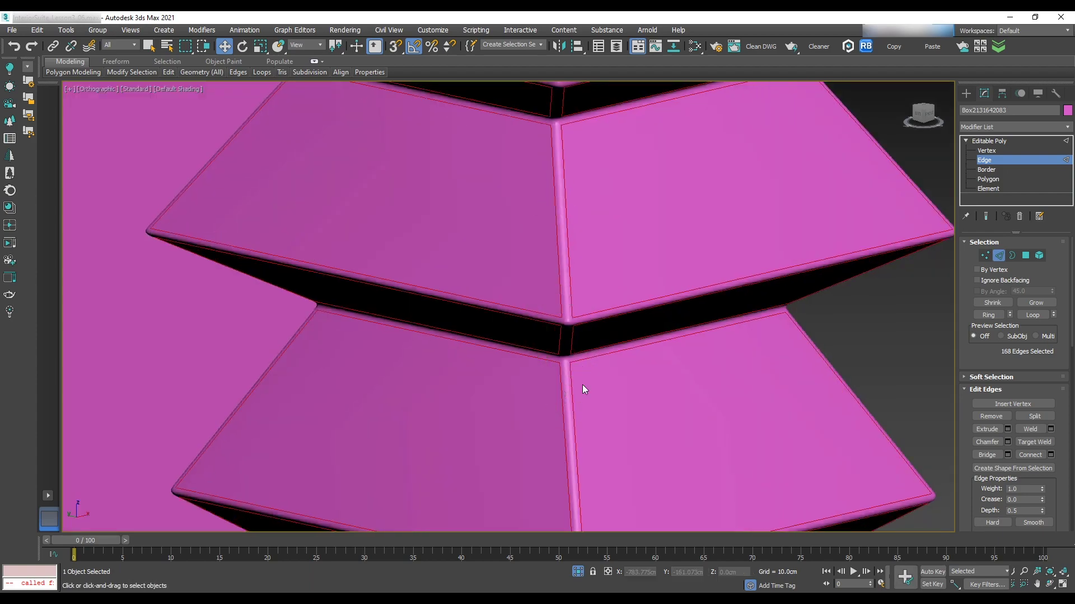
{"action": "scroll", "coordinate": [583, 384], "scroll_direction": "down", "scroll_amount": 8}
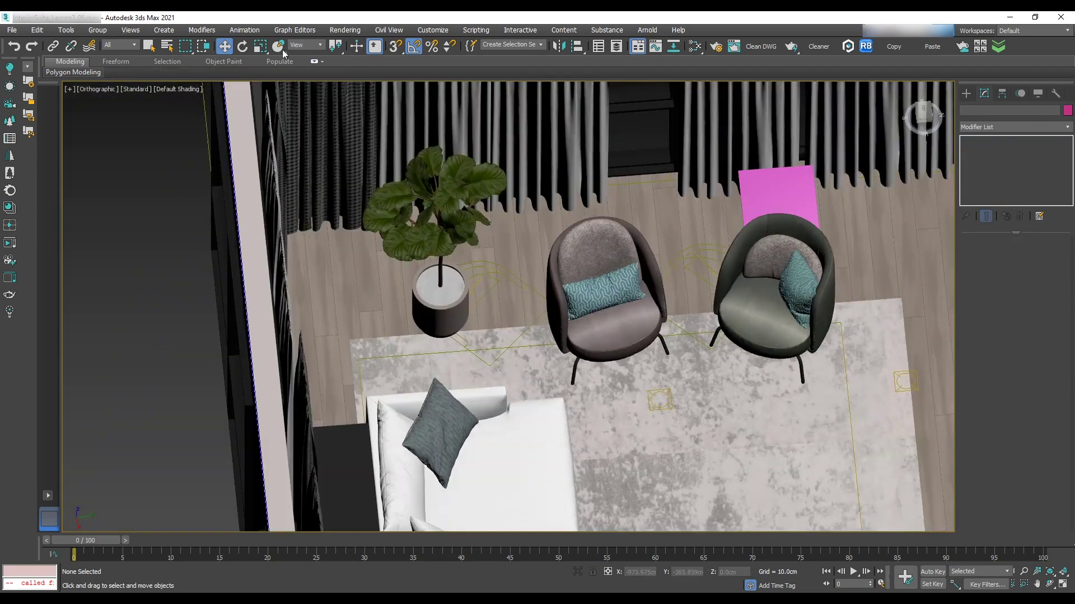
Move the side table between the two armchairs and shift the green armchair outward to make room for it.
{"action": "left_click", "coordinate": [775, 193]}
{"action": "left_click_drag", "start_coordinate": [776, 193], "coordinate": [707, 324]}
{"action": "scroll", "coordinate": [751, 339], "scroll_direction": "up", "scroll_amount": 3}
{"action": "left_click", "coordinate": [751, 330]}
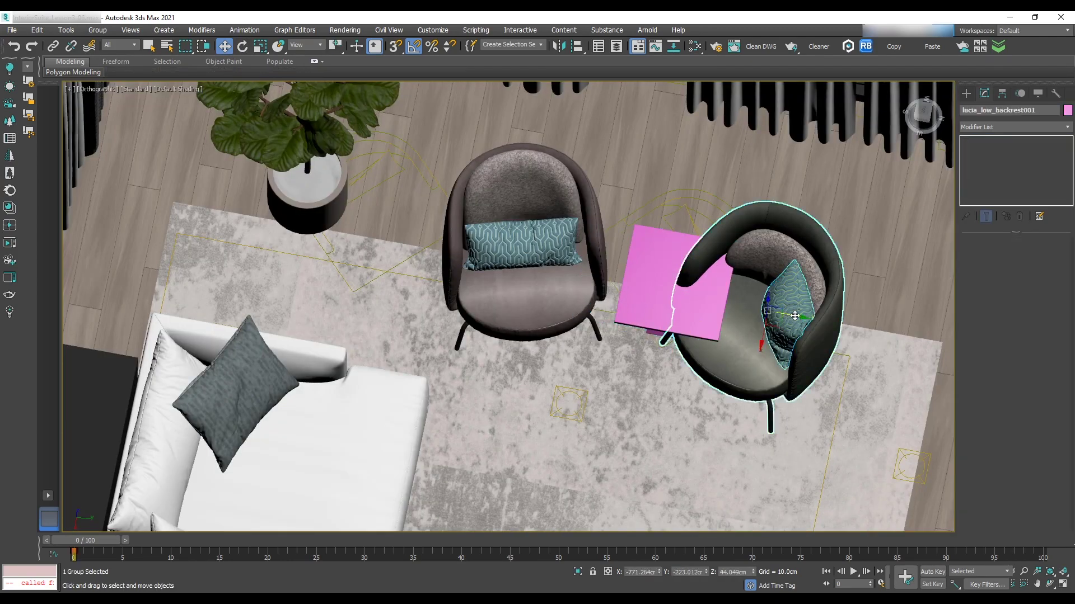
{"action": "left_click_drag", "start_coordinate": [794, 318], "coordinate": [868, 333]}
Name the side table's CoronaMtl SideTable and load the TexturesCom close-up bamboo bitmap from the Wood folder as its diffuse color.
{"action": "middle_click_drag", "start_coordinate": [661, 314], "coordinate": [671, 264], "text": "alt"}
{"action": "left_click", "coordinate": [699, 287]}
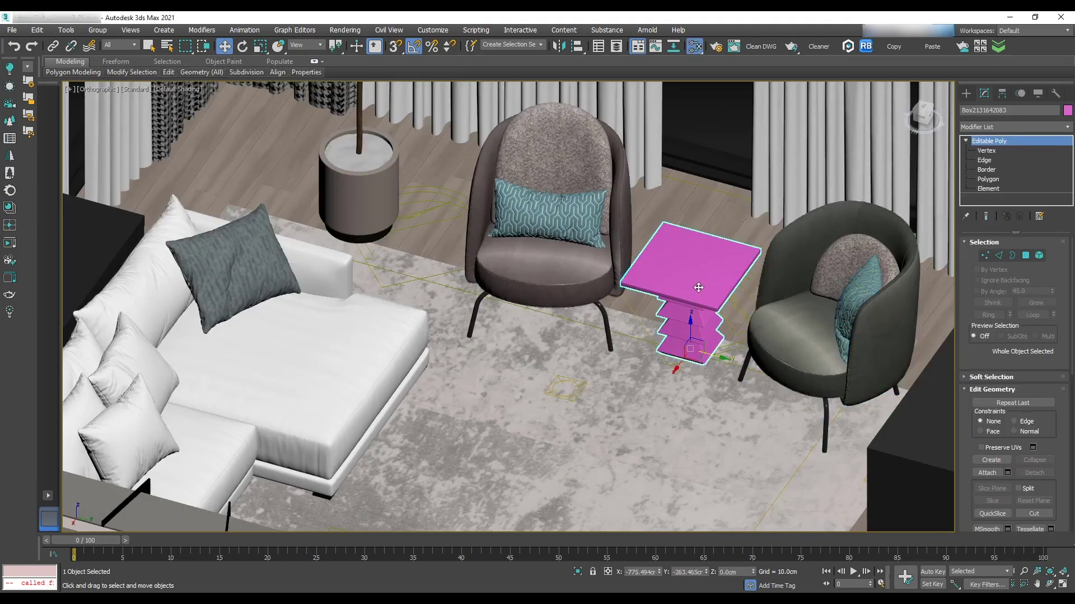
{"action": "key", "text": "m"}
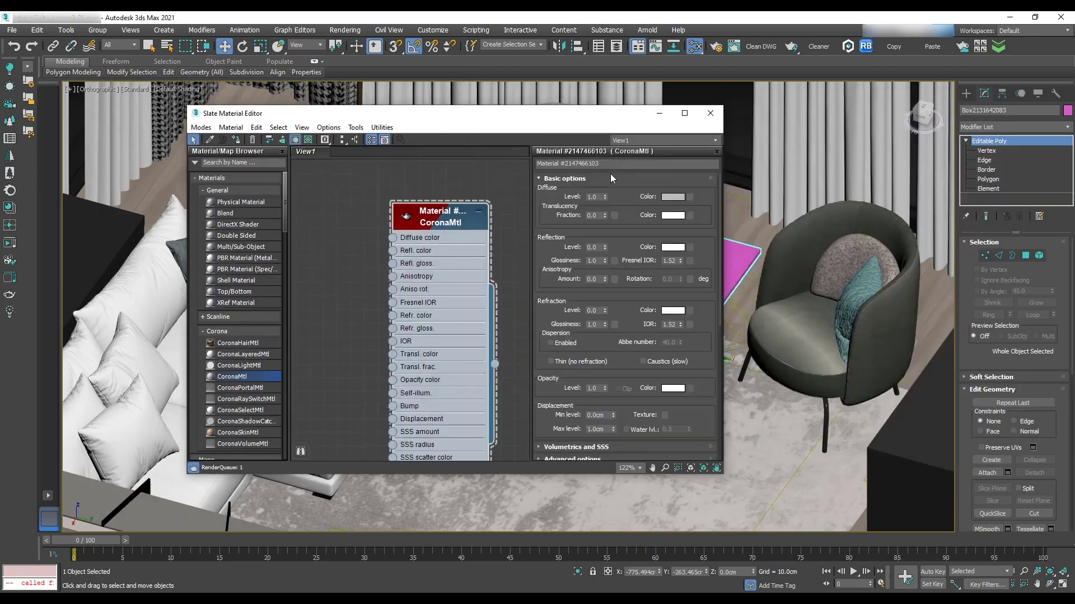
{"action": "left_click", "coordinate": [691, 197]}
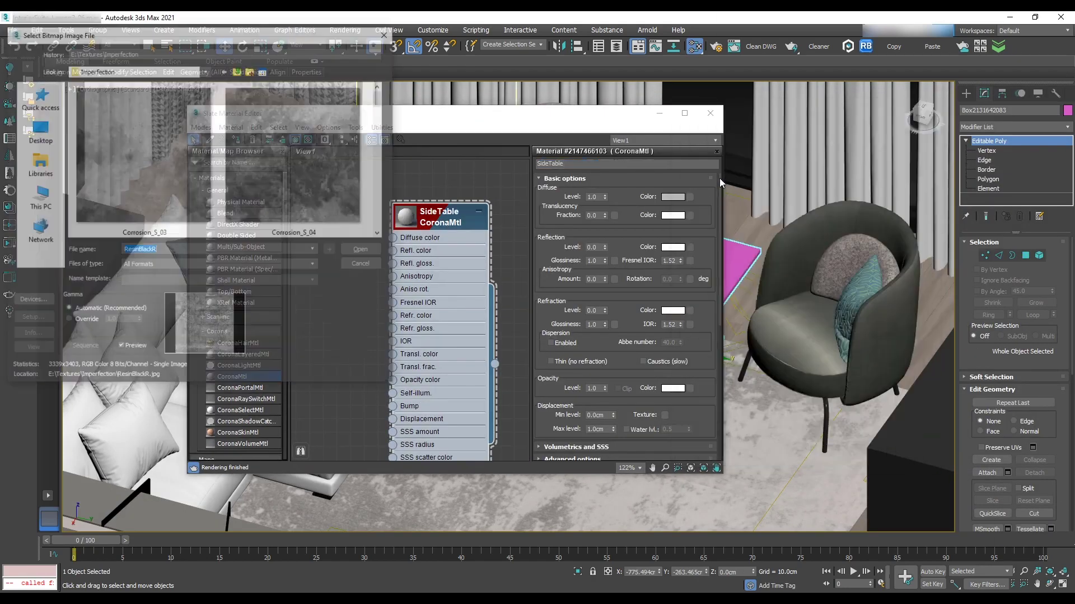
{"action": "double_click", "coordinate": [90, 194]}
{"action": "scroll", "coordinate": [223, 161], "scroll_direction": "down", "scroll_amount": 10}
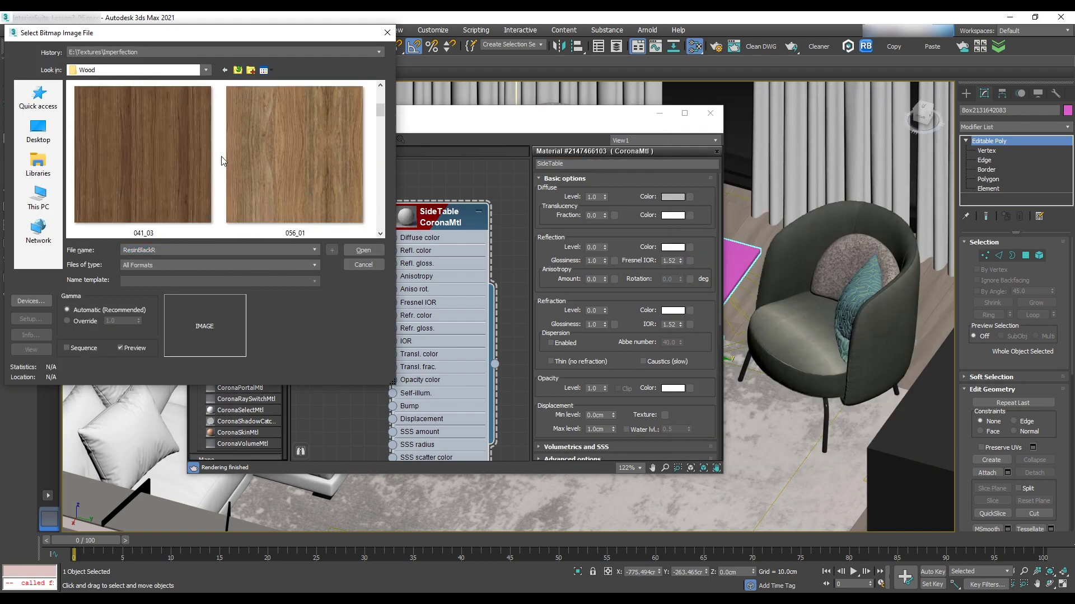
{"action": "left_click", "coordinate": [269, 161]}
{"action": "left_click", "coordinate": [363, 250]}
{"action": "middle_click_drag", "start_coordinate": [353, 280], "coordinate": [420, 239]}
{"action": "left_click_drag", "start_coordinate": [309, 248], "coordinate": [322, 262]}
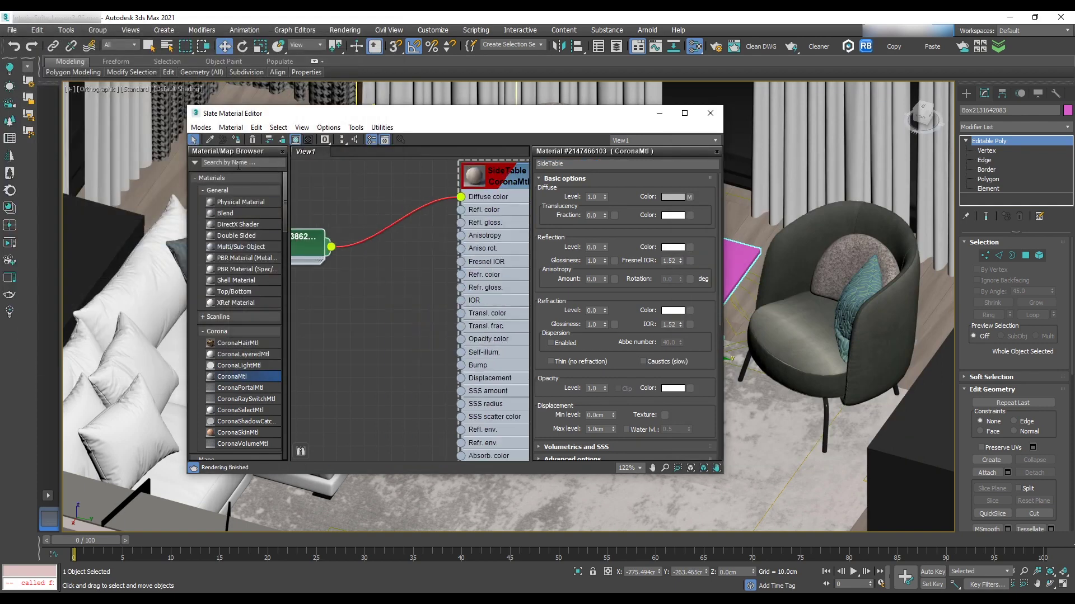
Insert a Color Correction map between the wood bitmap and the SideTable material's diffuse color.
{"action": "left_click", "coordinate": [241, 163]}
{"action": "type", "text": "colo"}
{"action": "left_click_drag", "start_coordinate": [234, 220], "coordinate": [396, 222]}
{"action": "double_click", "coordinate": [397, 220]}
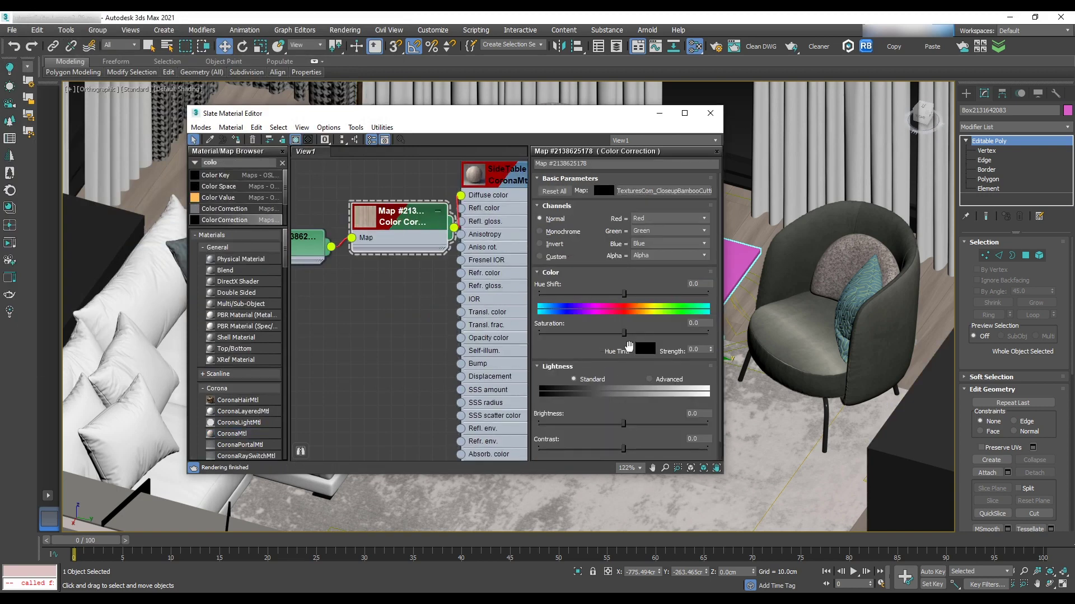
Set the Color Correction's saturation to -94.684 and use Advanced lightness with an RGB gain of 60 and gamma of 0.7.
{"action": "left_click", "coordinate": [545, 333]}
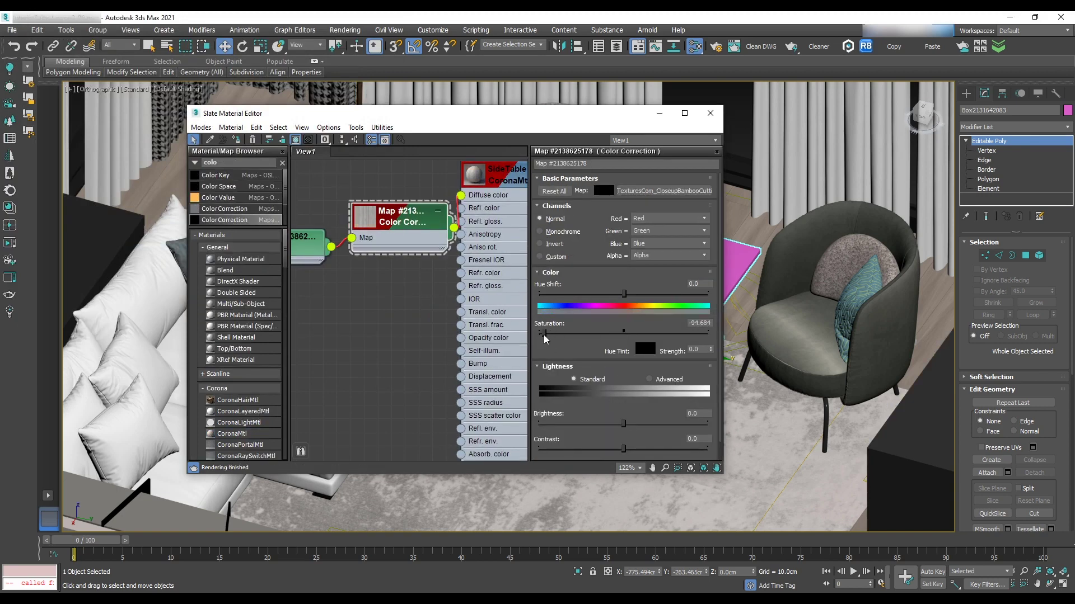
{"action": "left_click", "coordinate": [646, 380]}
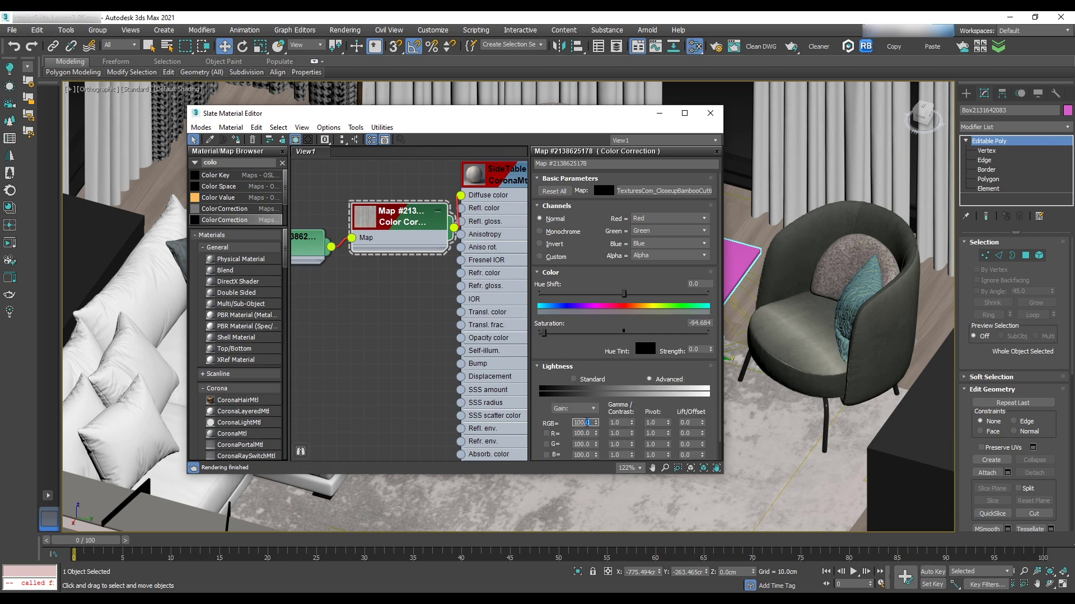
{"action": "left_click", "coordinate": [586, 379]}
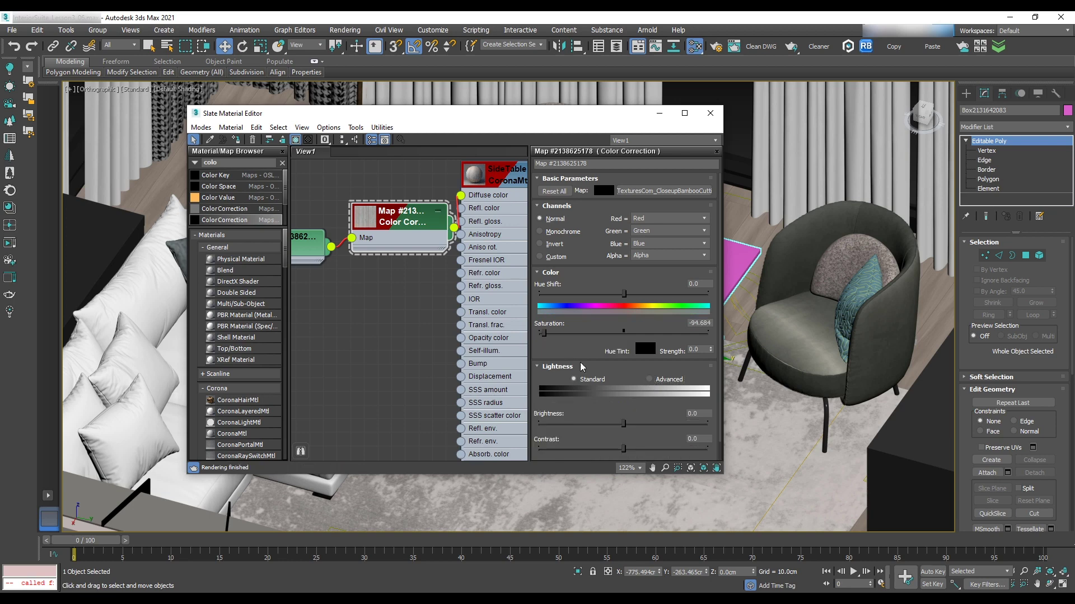
{"action": "left_click", "coordinate": [649, 380]}
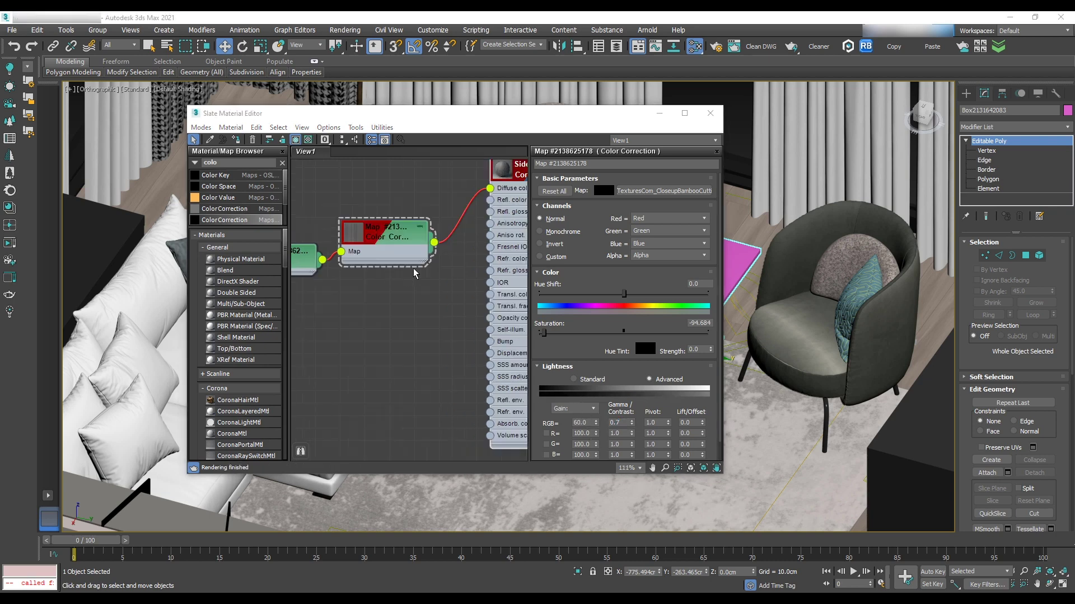
Connect the wood bitmap to the material's bump and insert a second Color Correction there with saturation at -98.671.
{"action": "middle_click_drag", "start_coordinate": [413, 269], "coordinate": [450, 273]}
{"action": "left_click_drag", "start_coordinate": [343, 268], "coordinate": [320, 267]}
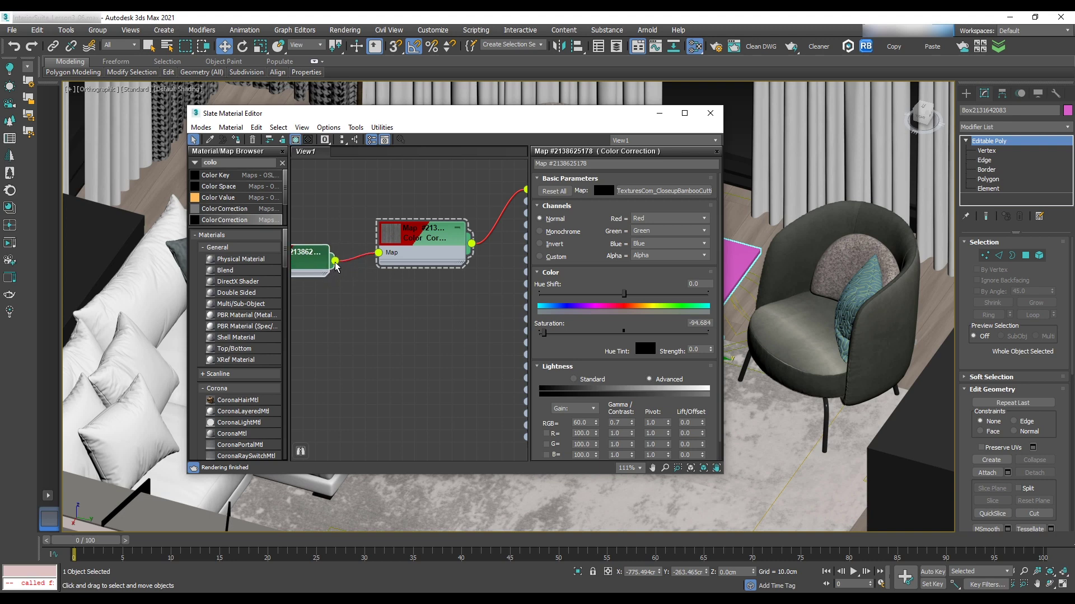
{"action": "middle_click_drag", "start_coordinate": [328, 263], "coordinate": [295, 271]}
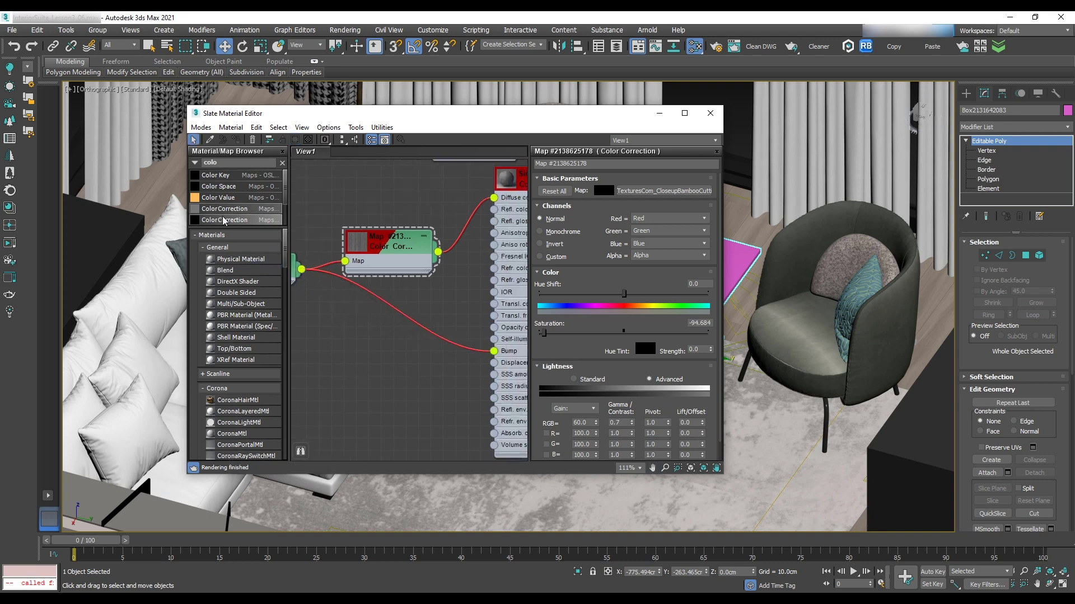
{"action": "left_click_drag", "start_coordinate": [408, 314], "coordinate": [408, 315]}
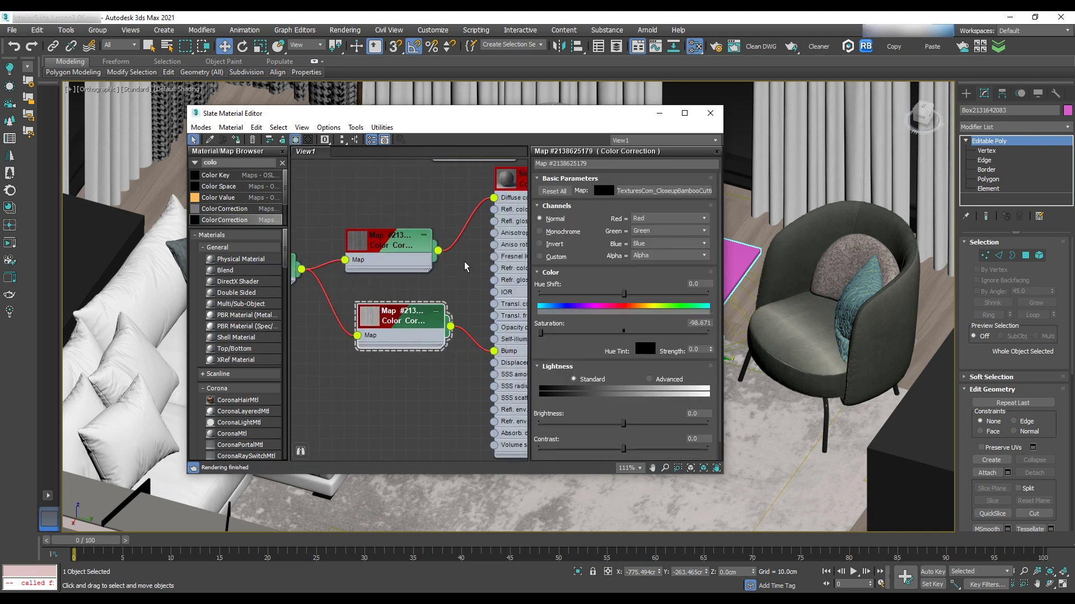
{"action": "middle_click_drag", "start_coordinate": [465, 266], "coordinate": [422, 304]}
{"action": "left_click_drag", "start_coordinate": [602, 121], "coordinate": [503, 120]}
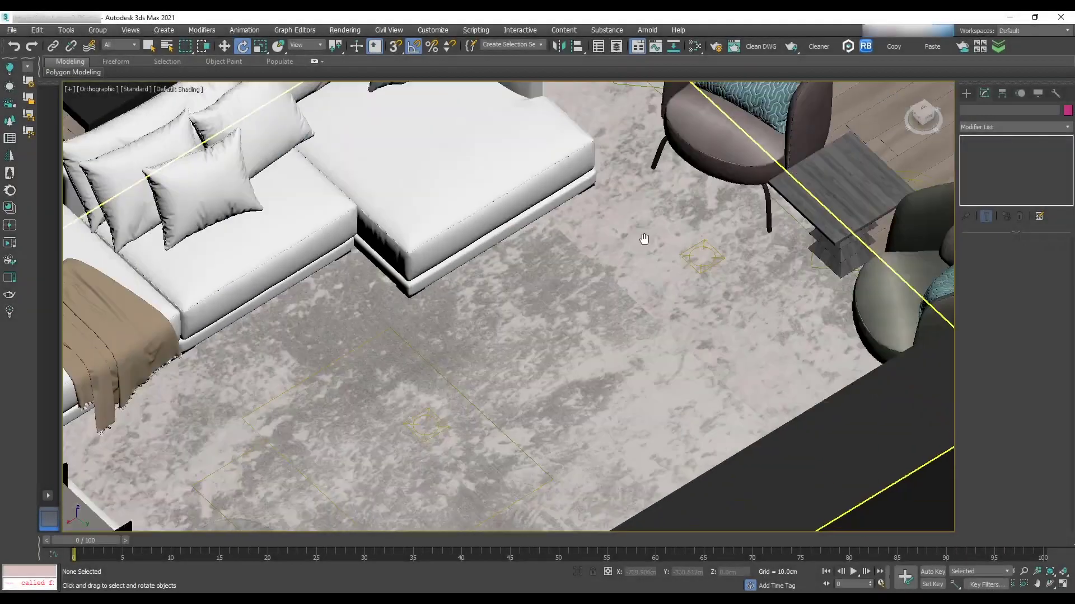
Create a box in the sofa area with a length of 120 cm, width of 90 cm and height of 30 cm.
{"action": "left_click", "coordinate": [696, 350]}
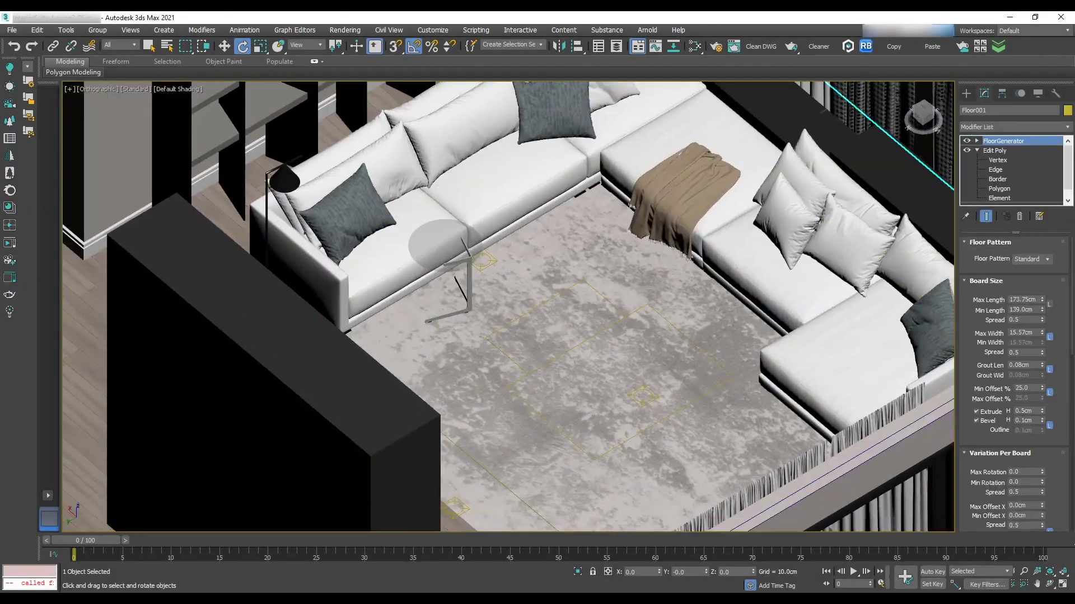
{"action": "left_click", "coordinate": [979, 160]}
{"action": "left_click_drag", "start_coordinate": [542, 307], "coordinate": [655, 358]}
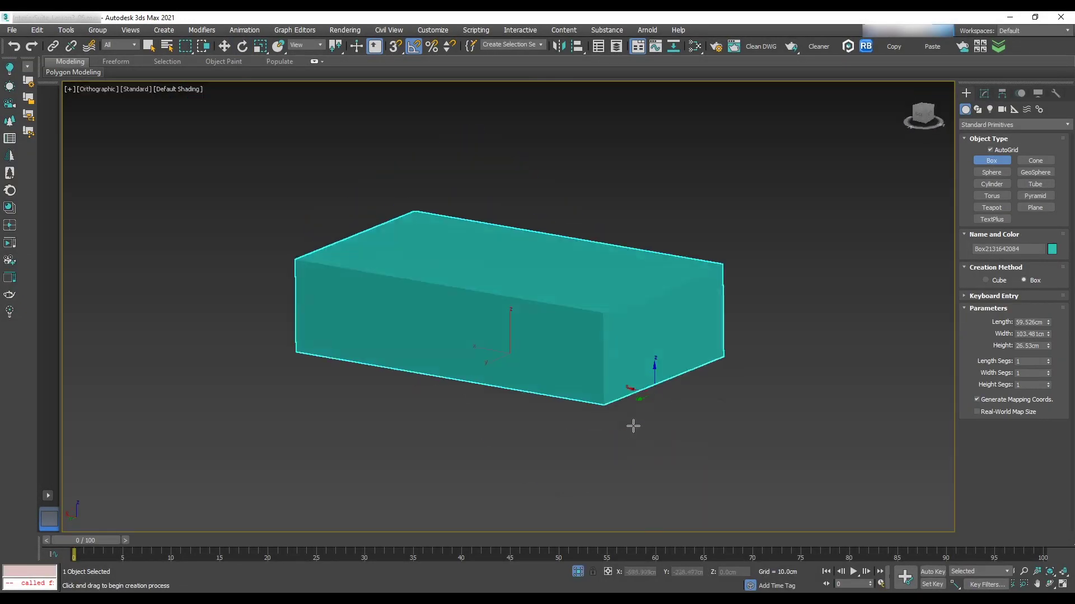
{"action": "type", "text": "120"}
{"action": "key", "text": "Return"}
{"action": "key", "text": "Return"}
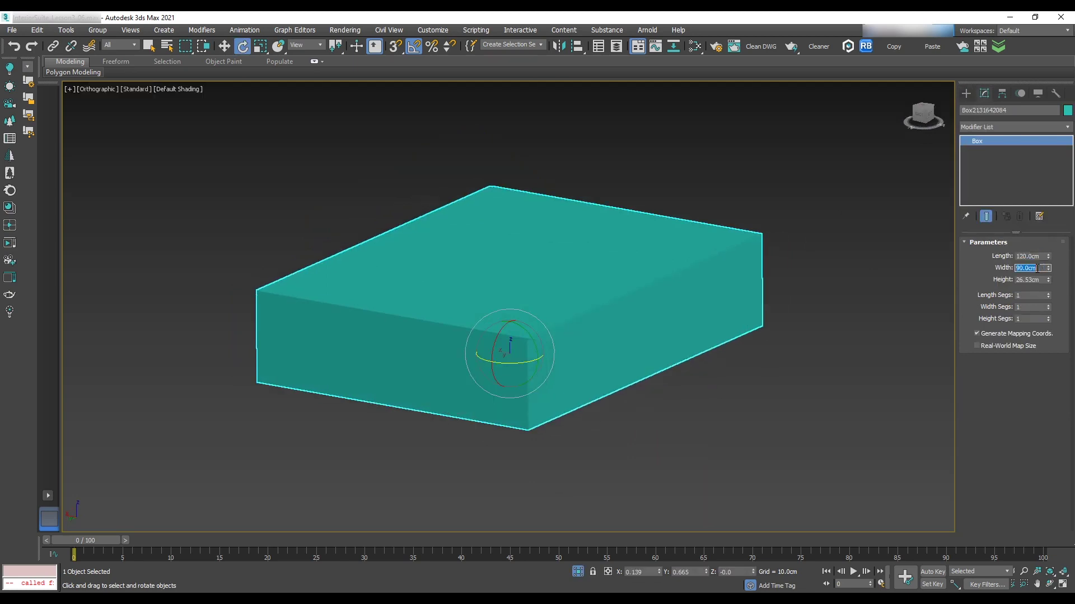
{"action": "key", "text": "Tab"}
{"action": "type", "text": "30"}
{"action": "key", "text": "Return"}
Copy the 120 cm box beside the original and convert the copy to an Editable Poly.
{"action": "key", "text": "k"}
{"action": "key", "text": "x"}
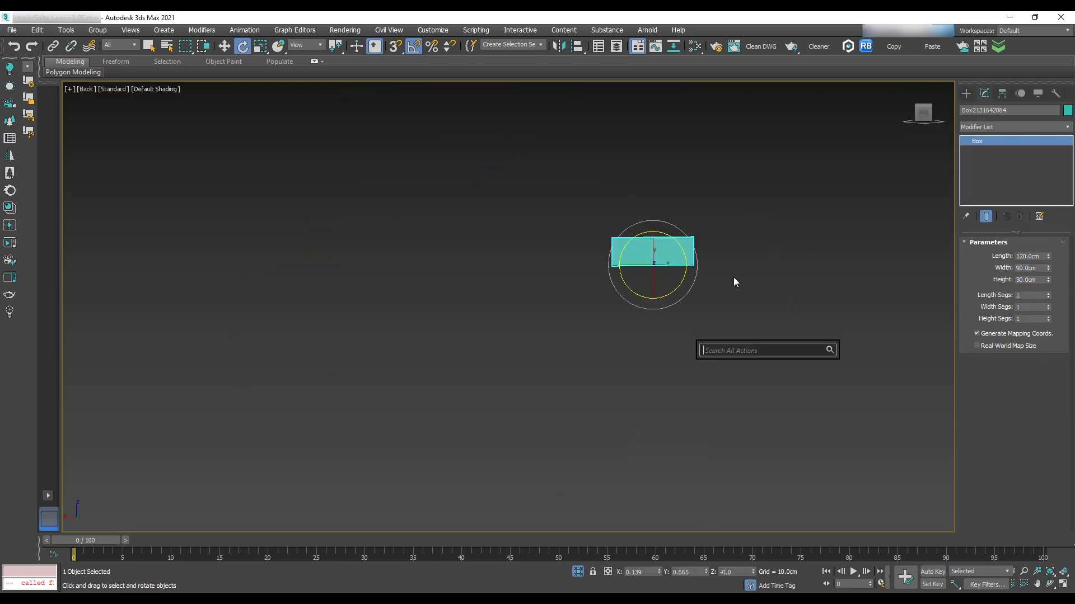
{"action": "middle_click_drag", "start_coordinate": [647, 261], "coordinate": [647, 280]}
{"action": "key", "text": "w"}
{"action": "scroll", "coordinate": [650, 281], "scroll_direction": "up", "scroll_amount": 7}
{"action": "middle_click_drag", "start_coordinate": [712, 293], "coordinate": [750, 282], "text": "alt"}
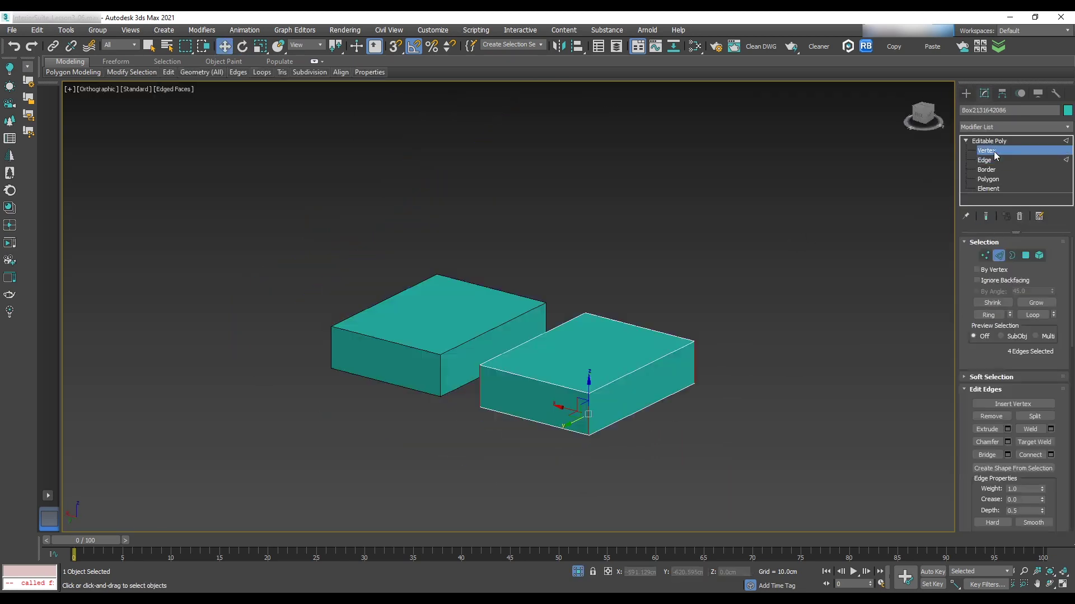
Raise the copied box's bottom vertices about 16 cm and round its four vertical edges with a wide multi-segment chamfer.
{"action": "key", "text": "k"}
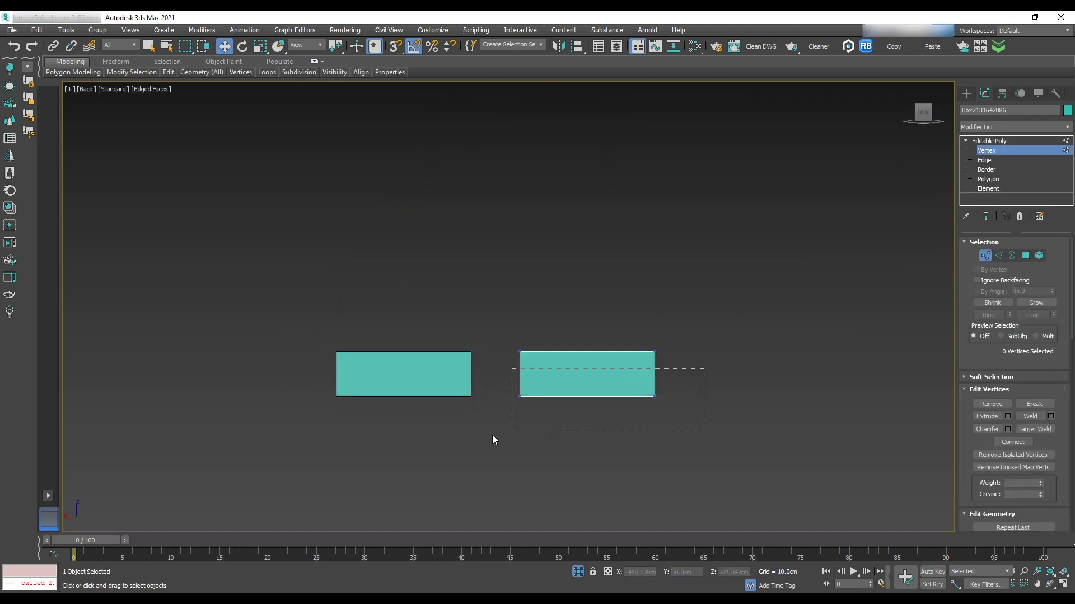
{"action": "left_click_drag", "start_coordinate": [582, 393], "coordinate": [592, 338]}
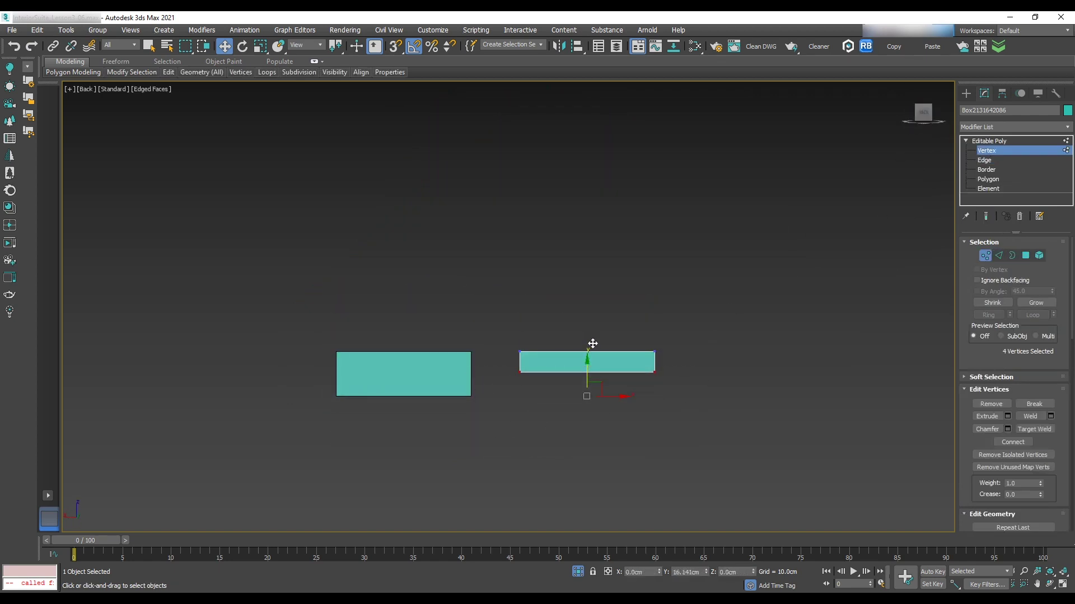
{"action": "middle_click_drag", "start_coordinate": [592, 344], "coordinate": [684, 322], "text": "alt"}
{"action": "key", "text": "2"}
{"action": "left_click", "coordinate": [1007, 441]}
{"action": "left_click", "coordinate": [514, 426]}
Select the perimeter edges of the tabletop's bottom face and chamfer them to round off the underside.
{"action": "middle_click_drag", "start_coordinate": [772, 358], "coordinate": [771, 292], "text": "alt"}
{"action": "key", "text": "4"}
{"action": "left_click", "coordinate": [603, 370]}
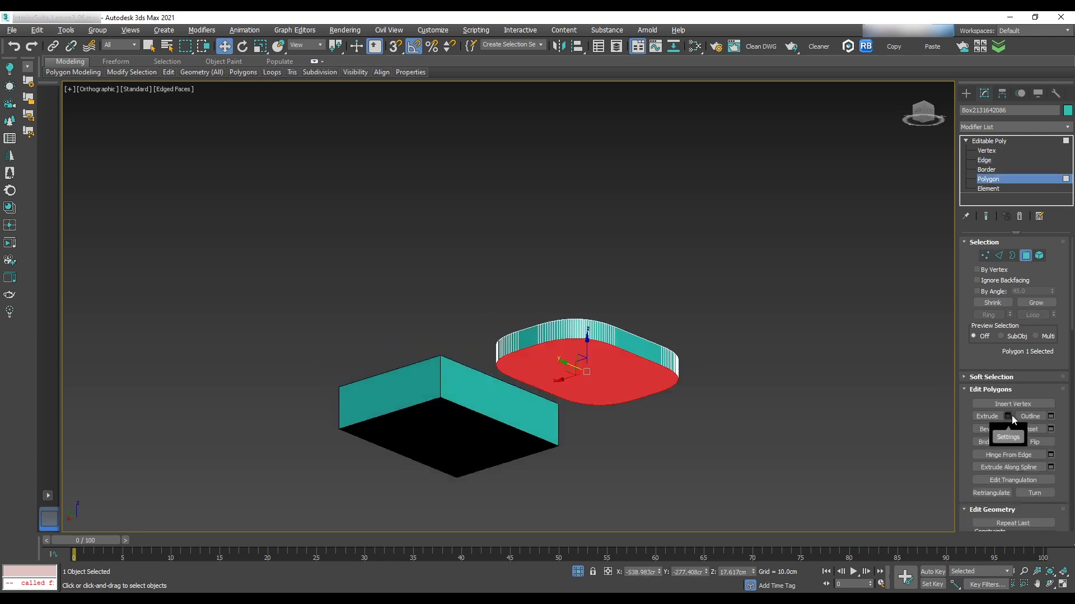
{"action": "left_click", "coordinate": [998, 256], "text": "ctrl"}
{"action": "left_click", "coordinate": [1009, 441]}
{"action": "left_click_drag", "start_coordinate": [514, 330], "coordinate": [515, 371]}
{"action": "left_click", "coordinate": [515, 426]}
{"action": "middle_click_drag", "start_coordinate": [672, 350], "coordinate": [583, 388], "text": "alt"}
{"action": "scroll", "coordinate": [583, 388], "scroll_direction": "up", "scroll_amount": 4}
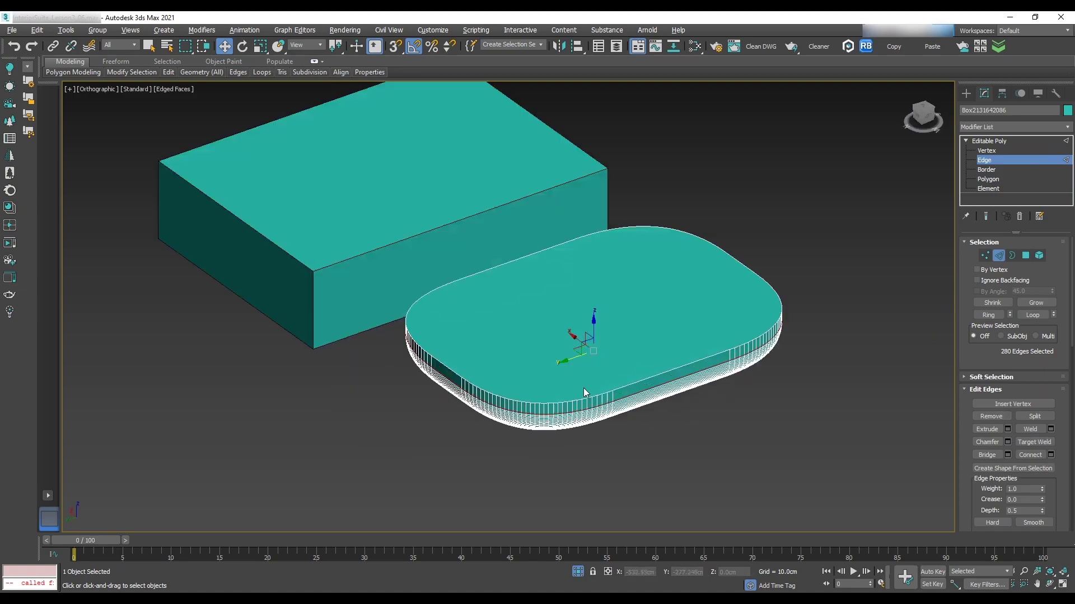
Inset the tabletop's upper polygon slightly and extrude it downward to leave a thin raised rim.
{"action": "left_click", "coordinate": [987, 179]}
{"action": "left_click", "coordinate": [743, 306]}
{"action": "left_click", "coordinate": [1050, 428]}
{"action": "left_click_drag", "start_coordinate": [517, 329], "coordinate": [518, 366]}
{"action": "left_click", "coordinate": [514, 346]}
{"action": "left_click", "coordinate": [1008, 417]}
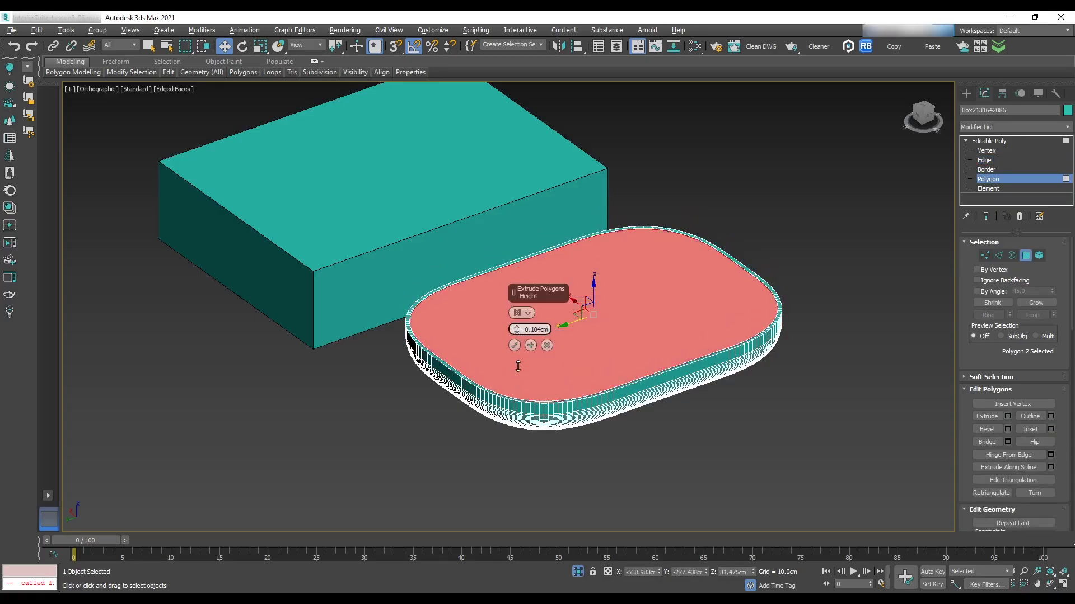
{"action": "left_click", "coordinate": [514, 346]}
{"action": "left_click", "coordinate": [766, 385]}
{"action": "middle_click_drag", "start_coordinate": [750, 394], "coordinate": [677, 394], "text": "alt"}
{"action": "left_click", "coordinate": [999, 141]}
Create a box about 53 cm long, 35 cm wide and 22 cm high over the middle of the rounded tabletop.
{"action": "middle_click_drag", "start_coordinate": [838, 239], "coordinate": [890, 158], "text": "alt"}
{"action": "left_click", "coordinate": [966, 93]}
{"action": "left_click", "coordinate": [991, 161]}
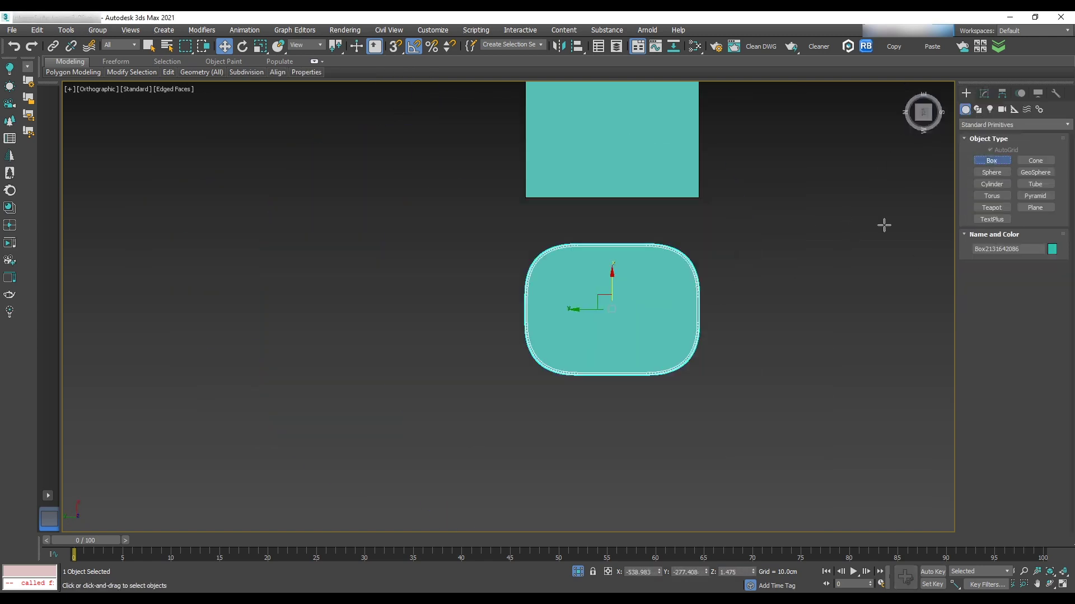
{"action": "left_click_drag", "start_coordinate": [582, 291], "coordinate": [660, 342]}
{"action": "left_click", "coordinate": [984, 94]}
{"action": "key", "text": "w"}
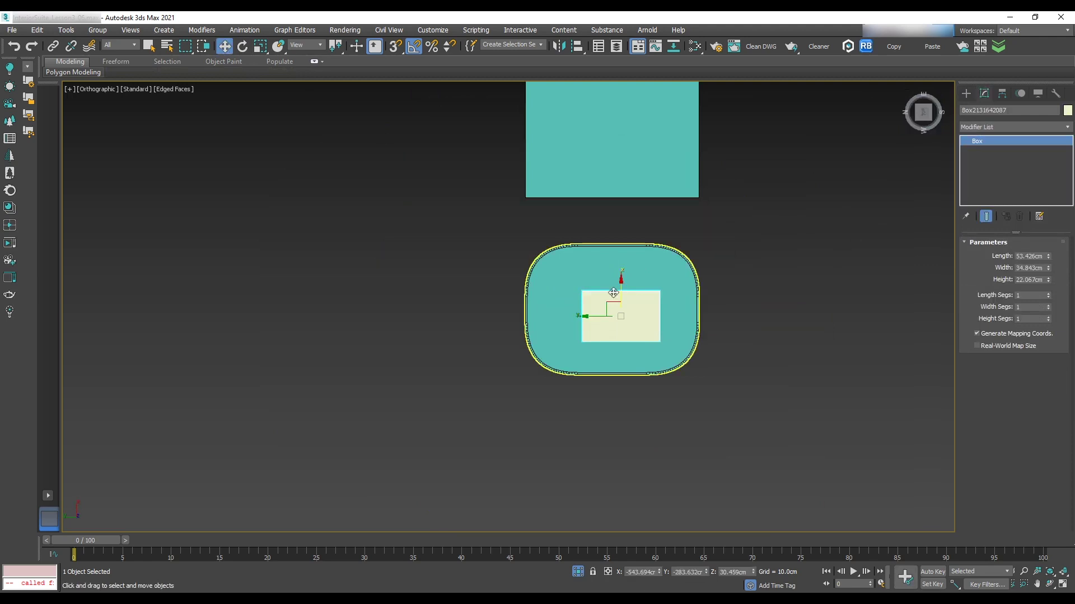
Resize the base box to 59.303 cm by 38.676 cm and position it centrally beneath the rounded tabletop.
{"action": "scroll", "coordinate": [612, 296], "scroll_direction": "up", "scroll_amount": 4}
{"action": "left_click_drag", "start_coordinate": [621, 328], "coordinate": [600, 315]}
{"action": "left_click_drag", "start_coordinate": [1047, 256], "coordinate": [1047, 244]}
{"action": "left_click_drag", "start_coordinate": [1047, 268], "coordinate": [1046, 257]}
{"action": "key", "text": "l"}
{"action": "middle_click_drag", "start_coordinate": [678, 95], "coordinate": [799, 231]}
Convert the base box to an Editable Poly and round its four vertical edges with a chamfer.
{"action": "right_click", "coordinate": [722, 291]}
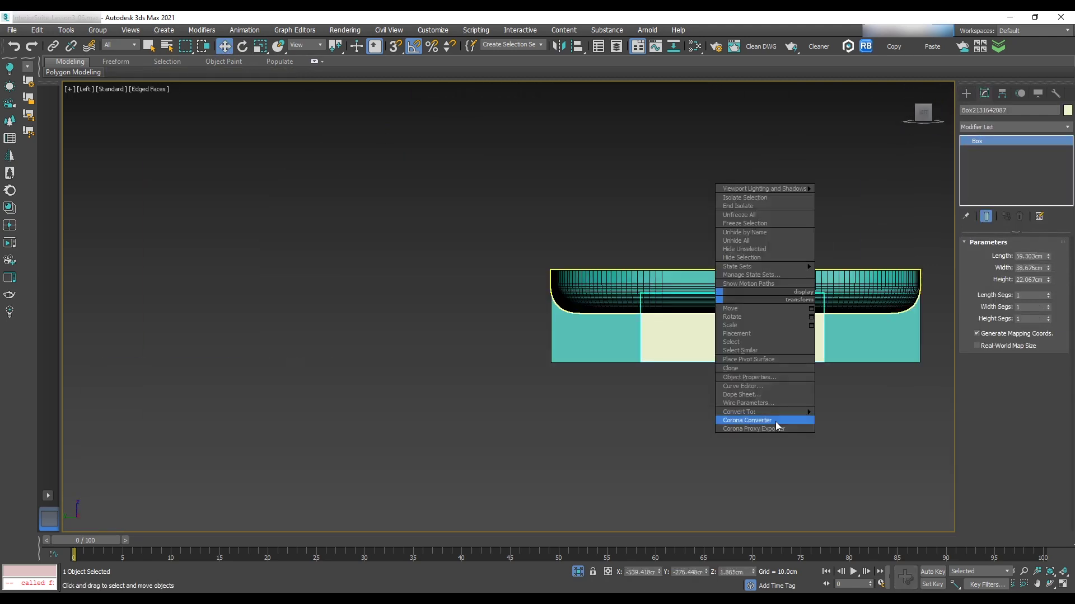
{"action": "left_click", "coordinate": [795, 337]}
{"action": "left_click", "coordinate": [984, 160]}
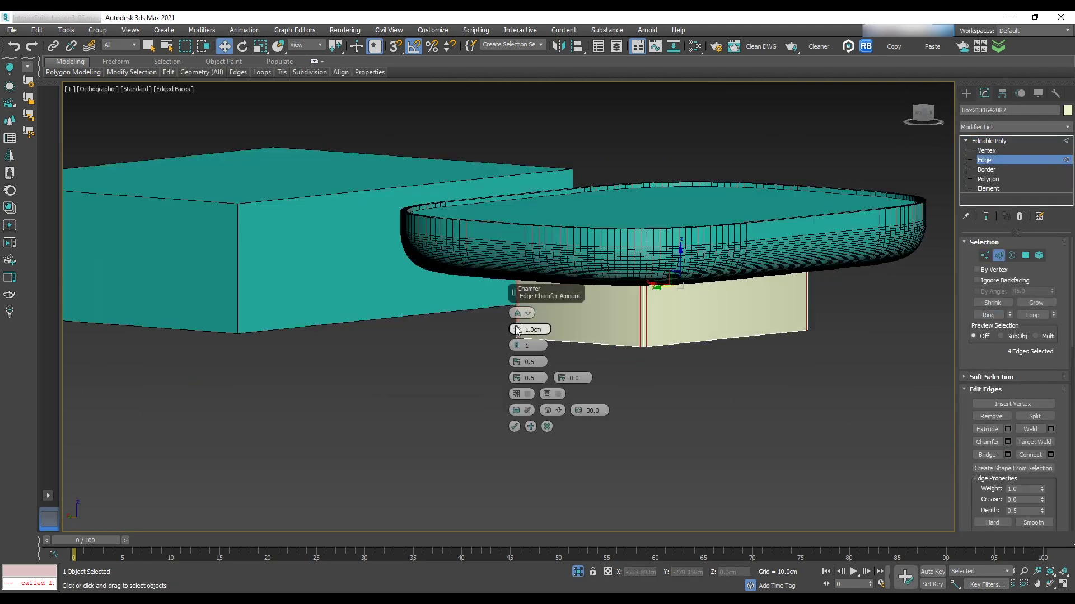
{"action": "left_click_drag", "start_coordinate": [517, 311], "coordinate": [517, 304]}
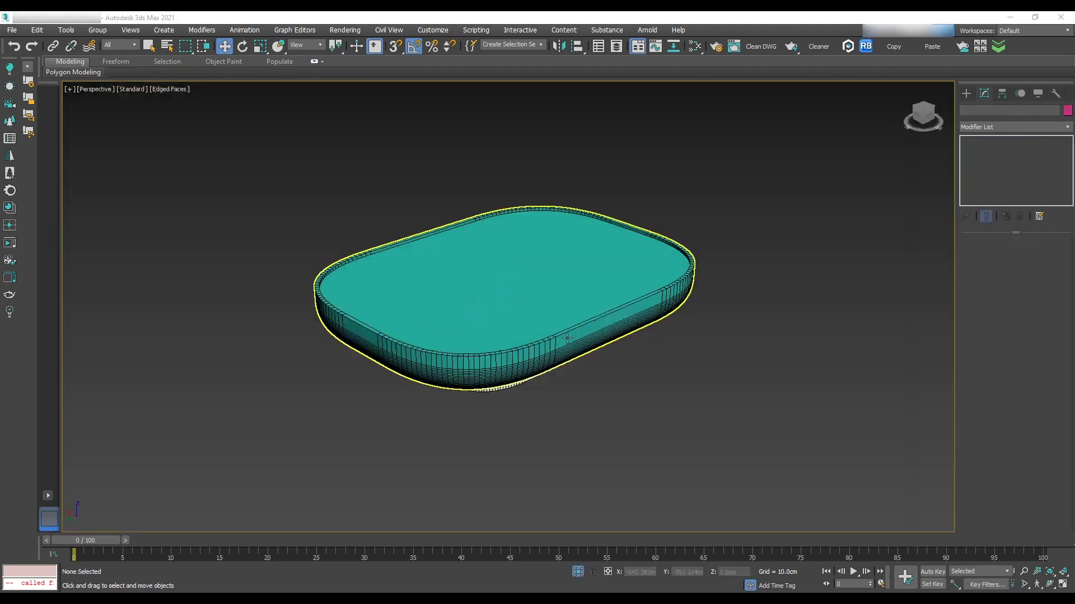
Select the rounded tabletop and add a new CoronaMtl in the Slate Material Editor.
{"action": "left_click", "coordinate": [552, 296]}
{"action": "key", "text": "m"}
{"action": "left_click_drag", "start_coordinate": [444, 112], "coordinate": [813, 104]}
{"action": "middle_click_drag", "start_coordinate": [631, 400], "coordinate": [794, 179]}
{"action": "left_click_drag", "start_coordinate": [503, 367], "coordinate": [747, 218]}
{"action": "double_click", "coordinate": [747, 221]}
Give the new CoronaMtl a light warm grey diffuse color, and set its reflection level to 1.0 with glossiness 0.25.
{"action": "scroll", "coordinate": [437, 268], "scroll_direction": "down", "scroll_amount": 3}
{"action": "scroll", "coordinate": [734, 204], "scroll_direction": "up", "scroll_amount": 2}
{"action": "left_click", "coordinate": [946, 187]}
{"action": "left_click_drag", "start_coordinate": [713, 255], "coordinate": [715, 289]}
{"action": "left_click", "coordinate": [800, 341]}
{"action": "left_click", "coordinate": [945, 187]}
{"action": "left_click", "coordinate": [800, 340]}
{"action": "type", "text": "0.25"}
{"action": "key", "text": "Return"}
{"action": "scroll", "coordinate": [722, 255], "scroll_direction": "down", "scroll_amount": 3}
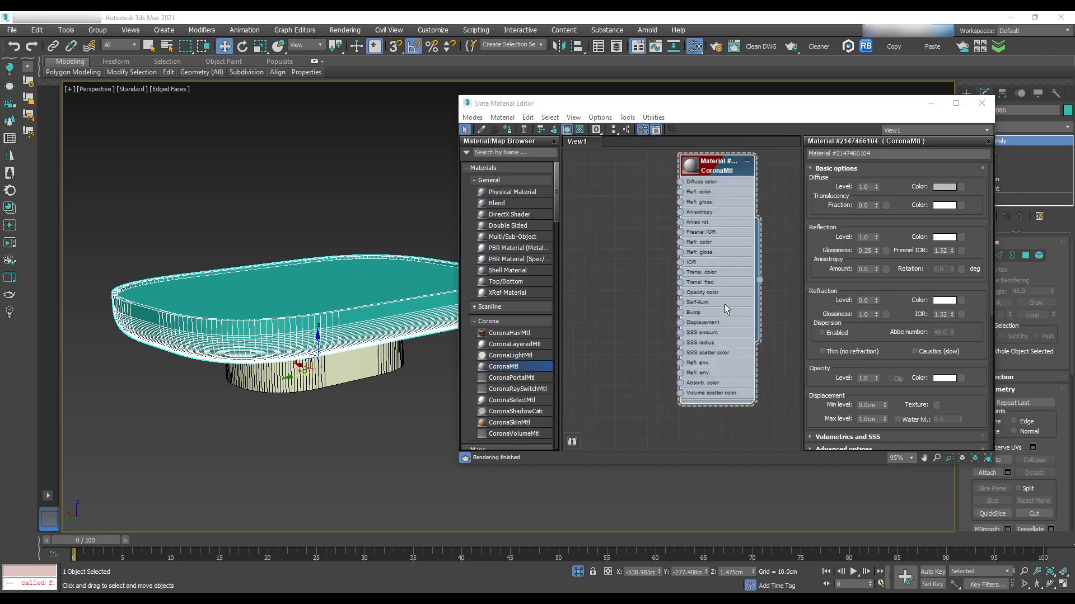
Duplicate the CoronaMtl below the original and change the copy's diffuse color to a darker brownish grey.
{"action": "scroll", "coordinate": [722, 275], "scroll_direction": "down", "scroll_amount": 3}
{"action": "left_click_drag", "start_coordinate": [717, 166], "coordinate": [717, 362], "text": "shift"}
{"action": "double_click", "coordinate": [717, 361]}
{"action": "left_click", "coordinate": [944, 187]}
{"action": "left_click_drag", "start_coordinate": [783, 297], "coordinate": [760, 295]}
{"action": "left_click", "coordinate": [799, 340]}
{"action": "middle_click_drag", "start_coordinate": [718, 371], "coordinate": [724, 347]}
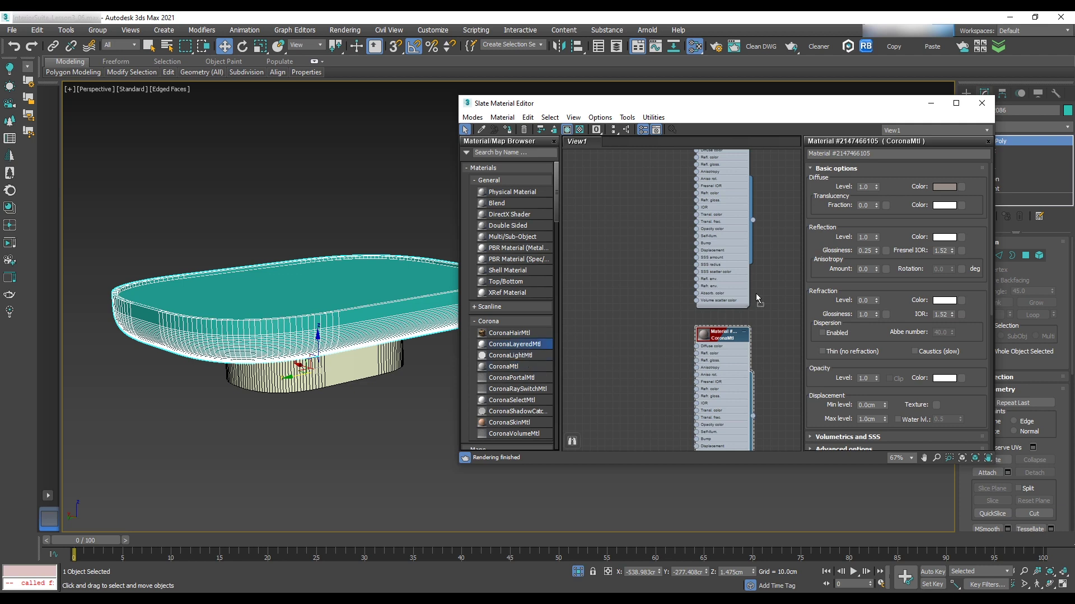
Wire the light CoronaMtl into the CoronaLayeredMtl as base material and the darker copy into Layer 1.
{"action": "left_click_drag", "start_coordinate": [756, 294], "coordinate": [749, 305]}
{"action": "left_click_drag", "start_coordinate": [621, 239], "coordinate": [710, 297]}
{"action": "left_click", "coordinate": [647, 367]}
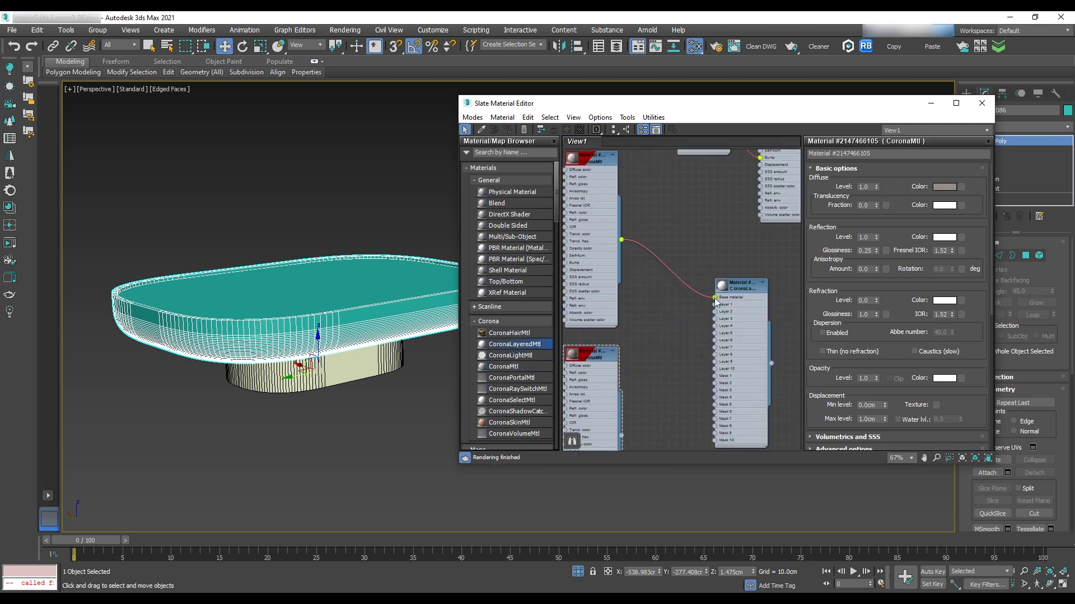
{"action": "middle_click_drag", "start_coordinate": [649, 368], "coordinate": [647, 252]}
Add a Bitmap map with the SmudgesLarge001 overlay texture and feed it into Mask 1 of the CoronaLayeredMtl.
{"action": "left_click", "coordinate": [510, 153]}
{"action": "type", "text": "bit"}
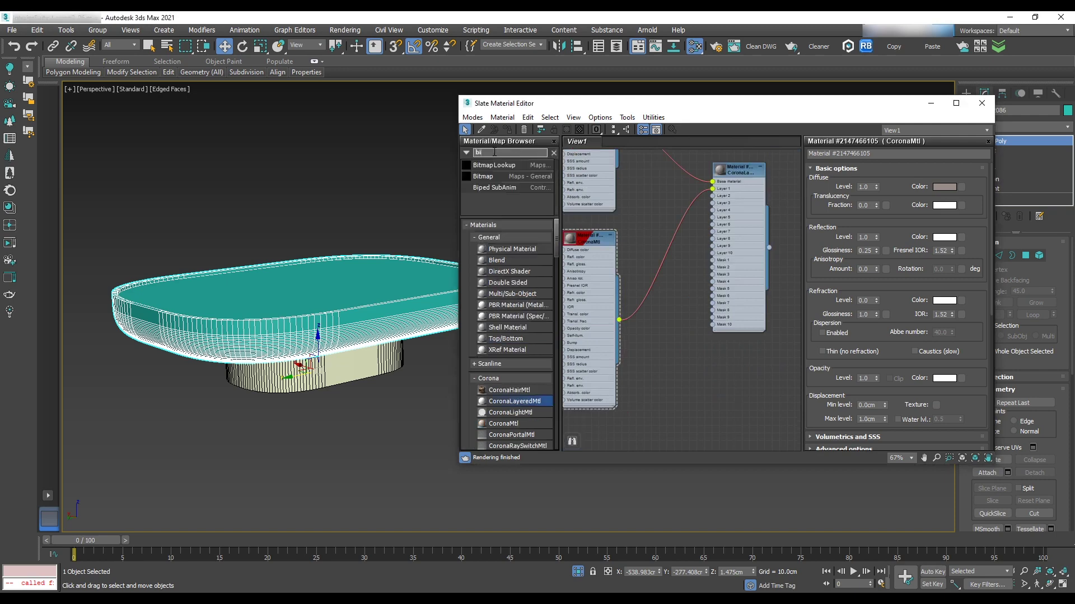
{"action": "left_click_drag", "start_coordinate": [486, 177], "coordinate": [649, 238]}
{"action": "left_click", "coordinate": [238, 70]}
{"action": "double_click", "coordinate": [159, 142]}
{"action": "scroll", "coordinate": [263, 156], "scroll_direction": "down", "scroll_amount": 10}
{"action": "double_click", "coordinate": [264, 156]}
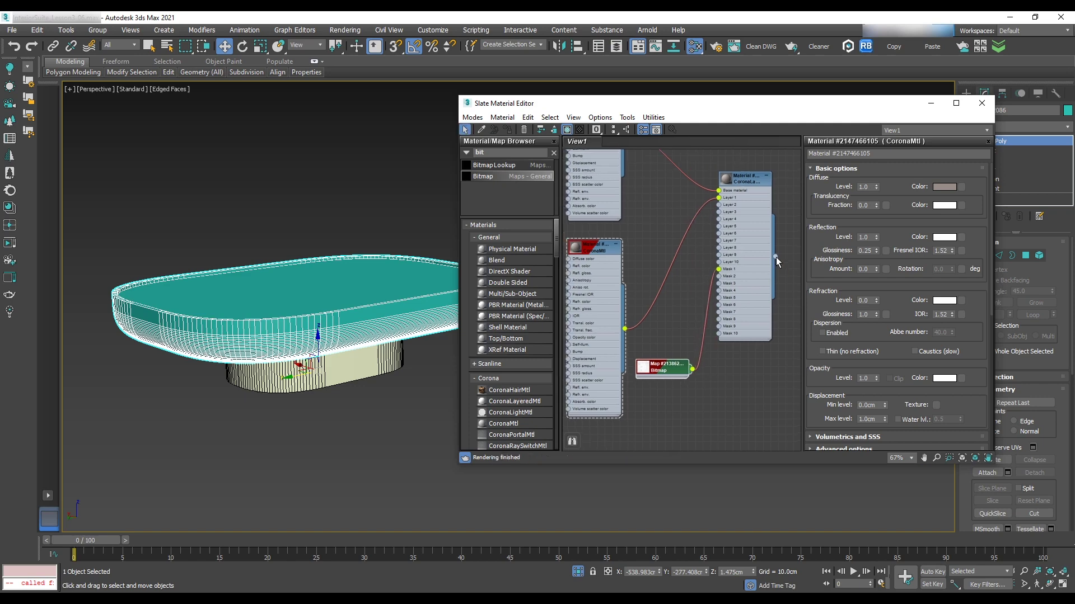
Rename the layered material CoffeeTable and apply it to the table's top and base.
{"action": "middle_click_drag", "start_coordinate": [757, 189], "coordinate": [736, 224]}
{"action": "double_click", "coordinate": [722, 214]}
{"action": "left_click_drag", "start_coordinate": [869, 153], "coordinate": [736, 160]}
{"action": "type", "text": "CoffeeTable"}
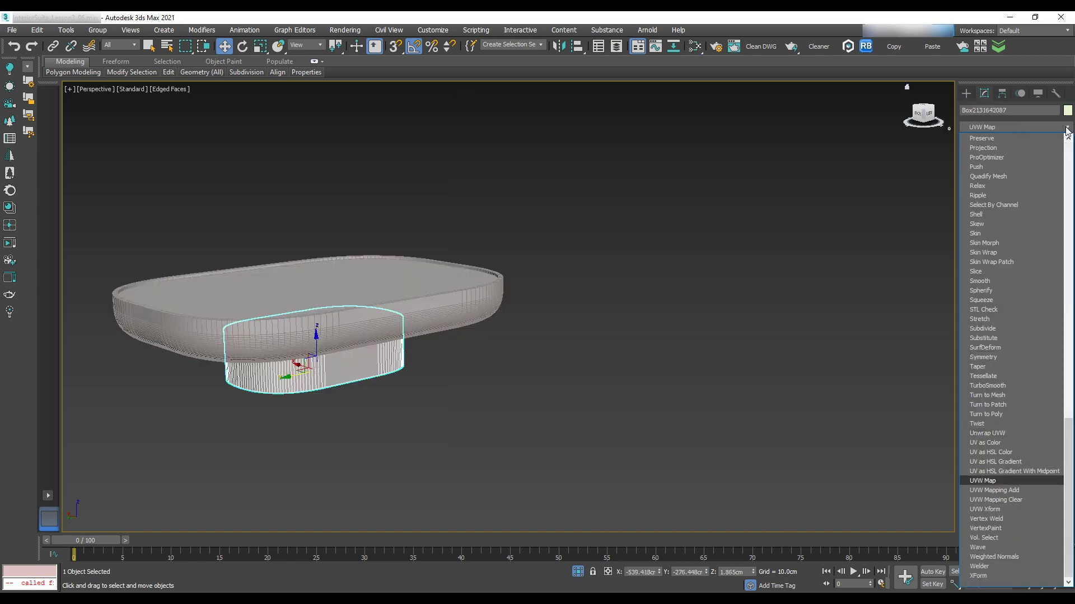
Apply UVW Map modifiers with 100 × 100 × 100 cm box mapping to the table's base and top.
{"action": "key", "text": "Tab"}
{"action": "type", "text": "100"}
{"action": "key", "text": "Tab"}
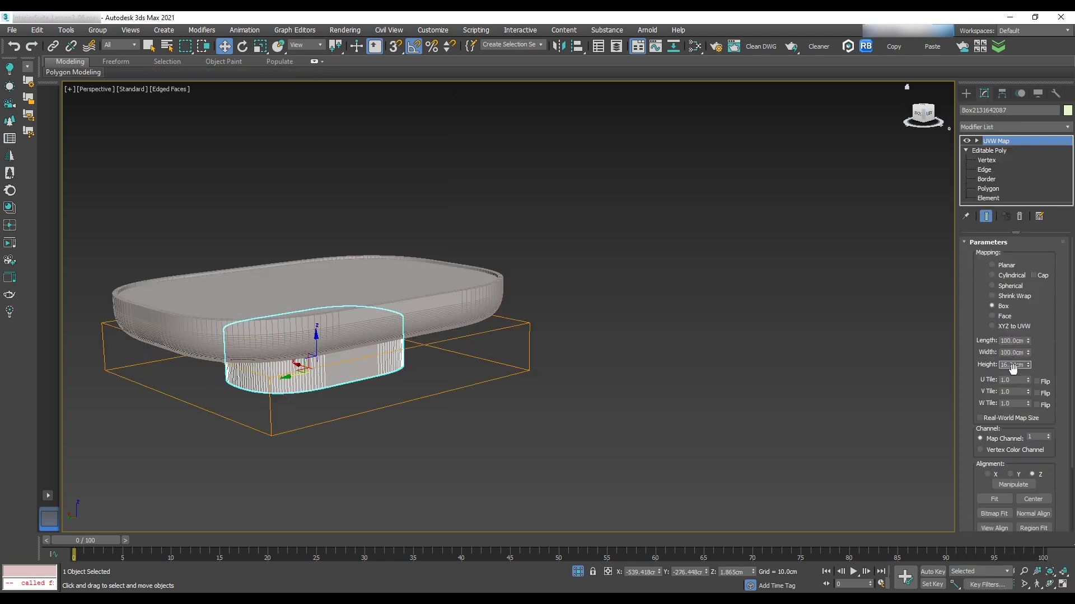
{"action": "type", "text": "100"}
{"action": "key", "text": "Return"}
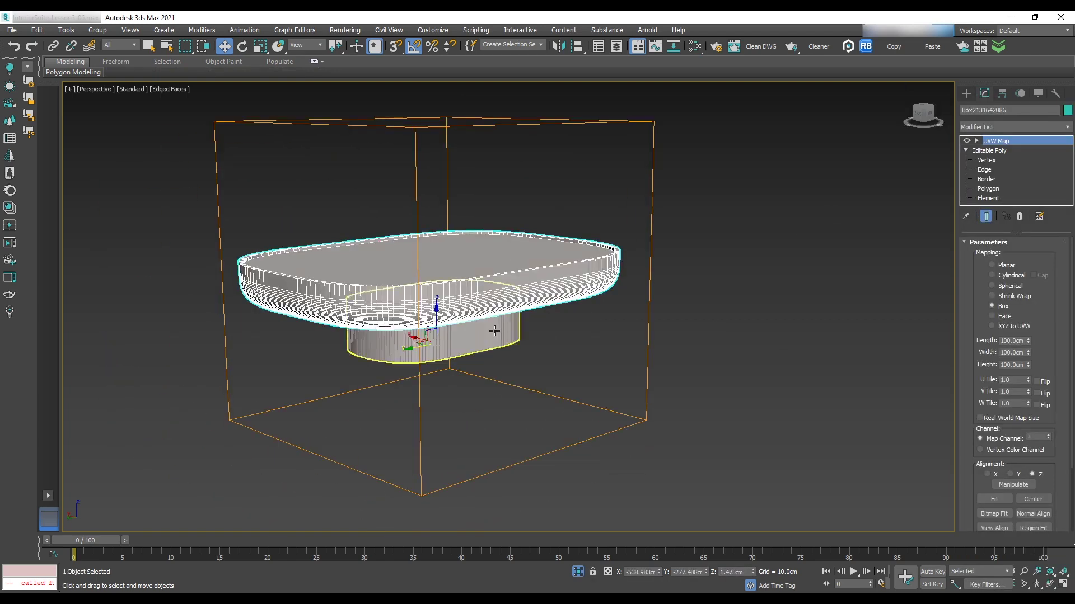
Select the tabletop together with its base and duplicate the coffee table beside the original.
{"action": "left_click", "coordinate": [720, 384]}
{"action": "middle_click_drag", "start_coordinate": [475, 307], "coordinate": [520, 378], "text": "alt"}
{"action": "left_click", "coordinate": [479, 343]}
{"action": "left_click", "coordinate": [480, 359], "text": "ctrl"}
{"action": "scroll", "coordinate": [482, 359], "scroll_direction": "down", "scroll_amount": 6}
{"action": "left_click_drag", "start_coordinate": [437, 369], "coordinate": [374, 346], "text": "shift"}
{"action": "middle_click_drag", "start_coordinate": [375, 346], "coordinate": [445, 332], "text": "alt"}
{"action": "scroll", "coordinate": [444, 331], "scroll_direction": "up", "scroll_amount": 5}
Scale down the duplicated coffee table's top.
{"action": "left_click", "coordinate": [95, 90]}
{"action": "left_click", "coordinate": [146, 189]}
{"action": "left_click", "coordinate": [429, 224]}
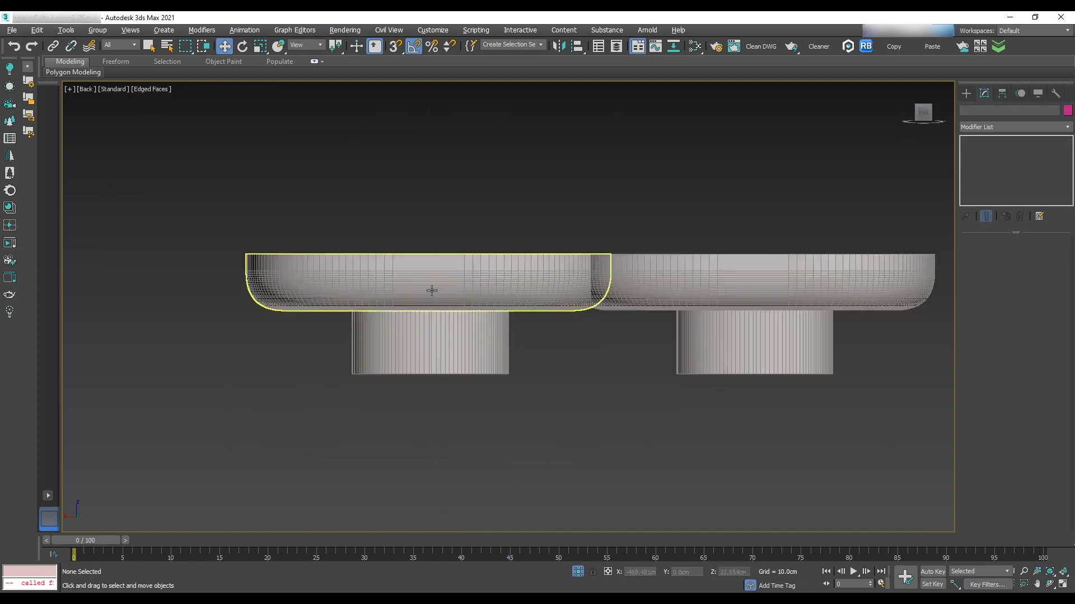
{"action": "left_click", "coordinate": [431, 291]}
{"action": "scroll", "coordinate": [544, 251], "scroll_direction": "down", "scroll_amount": 5}
{"action": "middle_click_drag", "start_coordinate": [542, 240], "coordinate": [546, 273], "text": "alt"}
{"action": "key", "text": "r"}
{"action": "left_click_drag", "start_coordinate": [504, 290], "coordinate": [511, 314]}
Adjust the duplicated table's base height and rotate the table next to the original.
{"action": "left_click", "coordinate": [922, 116]}
{"action": "left_click", "coordinate": [421, 387]}
{"action": "left_click_drag", "start_coordinate": [421, 405], "coordinate": [418, 418]}
{"action": "left_click", "coordinate": [993, 149]}
{"action": "key", "text": "e"}
{"action": "left_click_drag", "start_coordinate": [479, 340], "coordinate": [546, 319]}
Add a new CoronaMtl in the Slate Material Editor for the duplicated table and name it CoffeeTable_01.
{"action": "key", "text": "f"}
{"action": "key", "text": "w"}
{"action": "scroll", "coordinate": [612, 321], "scroll_direction": "up", "scroll_amount": 5}
{"action": "middle_click_drag", "start_coordinate": [547, 319], "coordinate": [727, 328], "text": "alt"}
{"action": "key", "text": "m"}
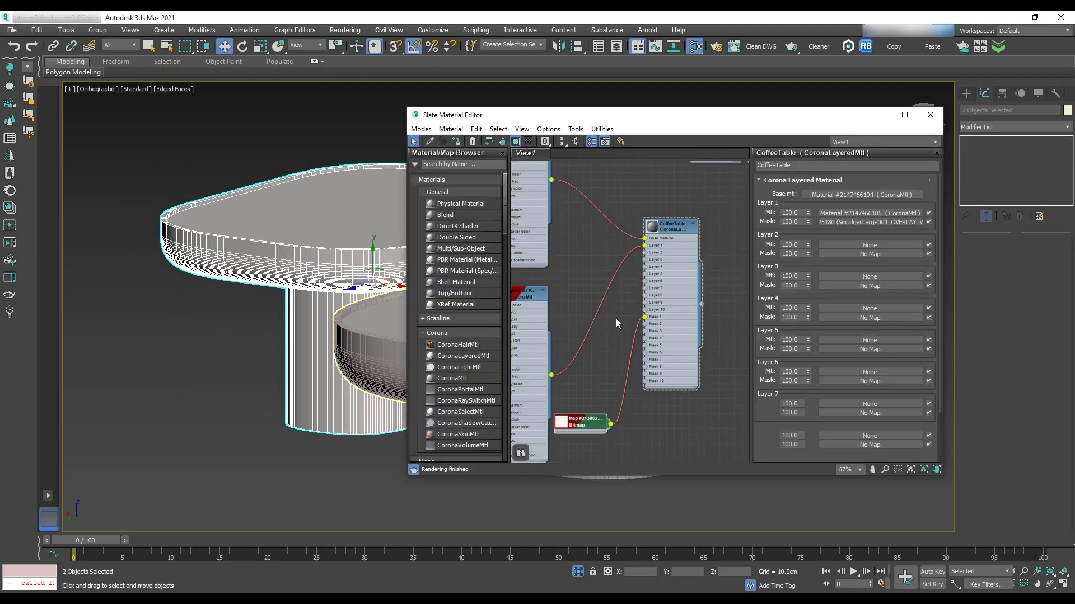
{"action": "middle_click_drag", "start_coordinate": [610, 322], "coordinate": [756, 307]}
{"action": "left_click_drag", "start_coordinate": [493, 383], "coordinate": [600, 232]}
{"action": "double_click", "coordinate": [600, 231]}
{"action": "type", "text": "Coffe"}
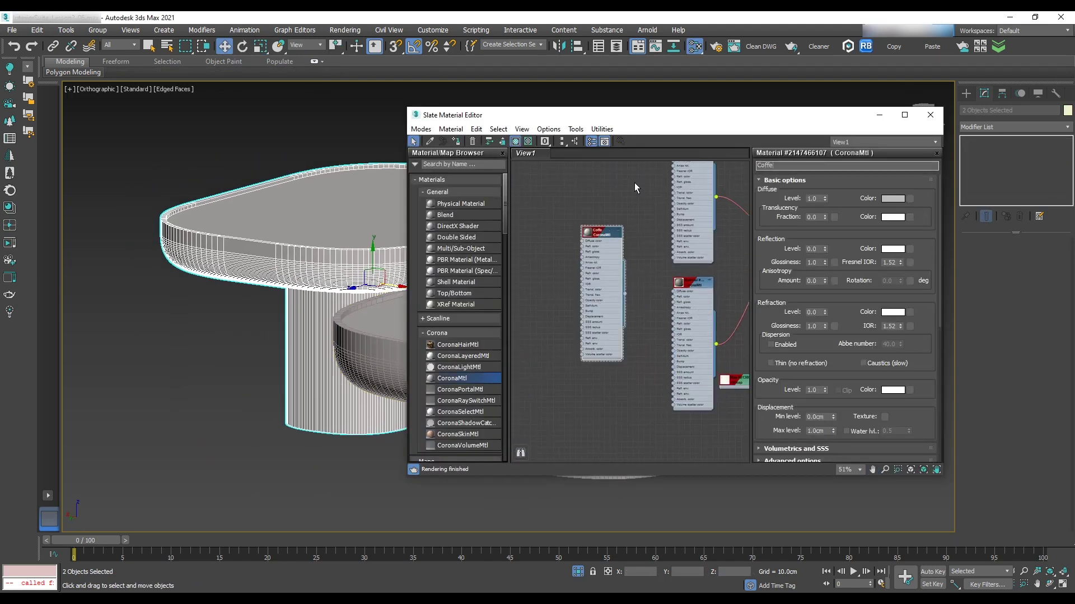
{"action": "type", "text": "eTable_01"}
Set the diffuse color of CoffeeTable_01 to a dark brownish grey.
{"action": "left_click", "coordinate": [893, 199]}
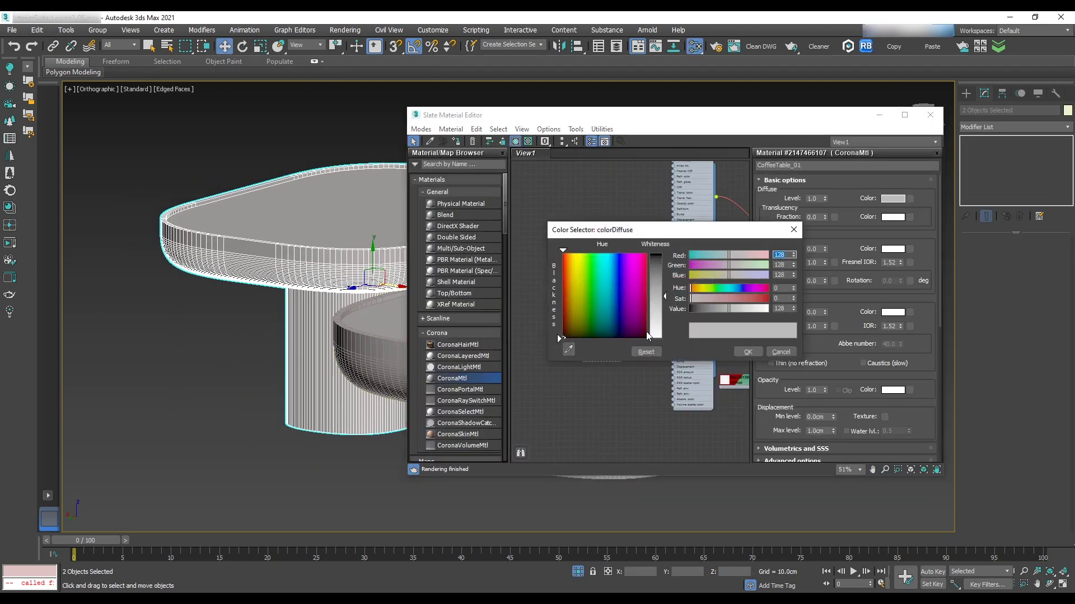
{"action": "left_click_drag", "start_coordinate": [729, 309], "coordinate": [689, 309]}
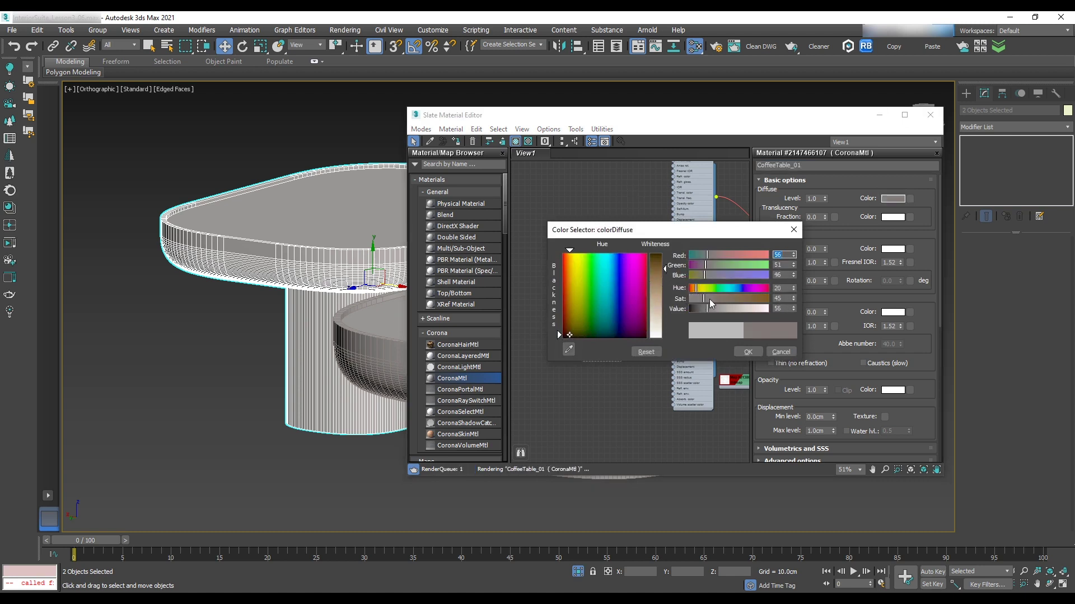
{"action": "left_click", "coordinate": [748, 352]}
{"action": "scroll", "coordinate": [541, 266], "scroll_direction": "up", "scroll_amount": 2}
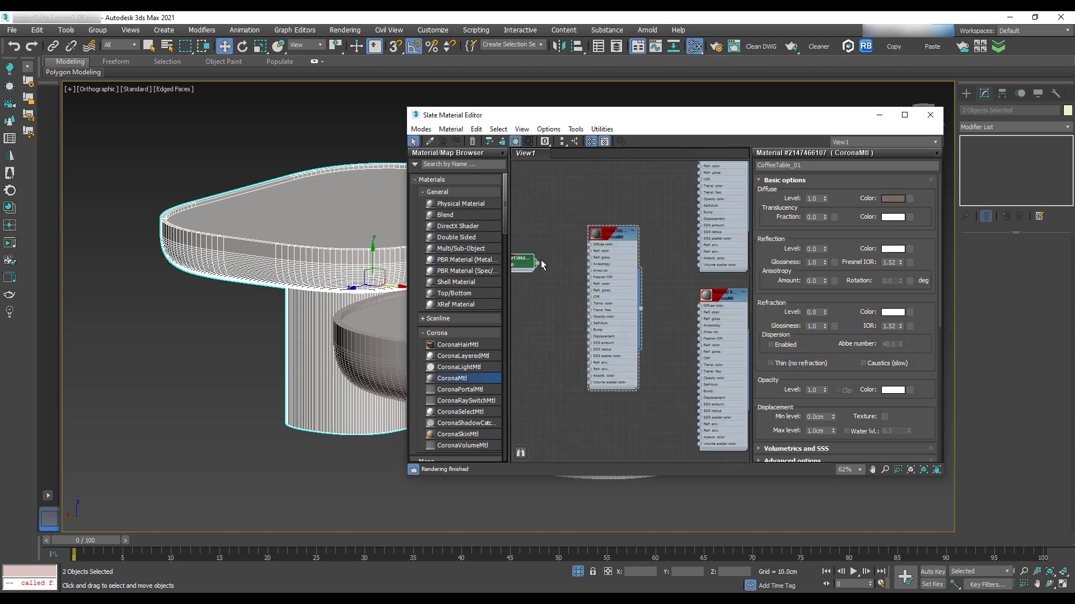
Connect the smudges bitmap to the reflection color and reflection glossiness of CoffeeTable_01.
{"action": "scroll", "coordinate": [542, 265], "scroll_direction": "up", "scroll_amount": 2}
{"action": "left_click_drag", "start_coordinate": [537, 264], "coordinate": [607, 253]}
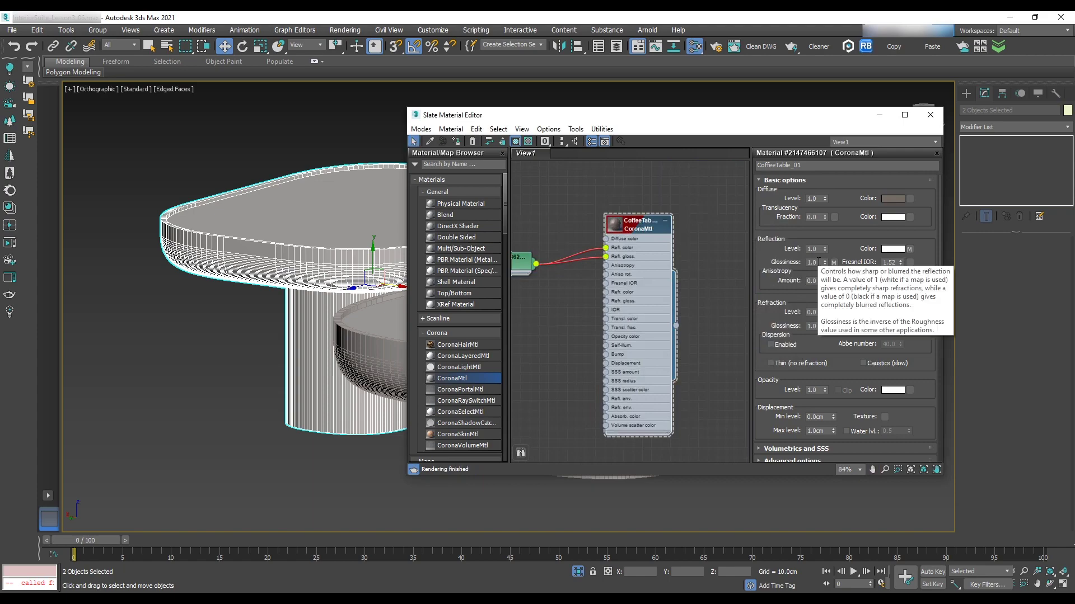
{"action": "scroll", "coordinate": [881, 433], "scroll_direction": "down", "scroll_amount": 4}
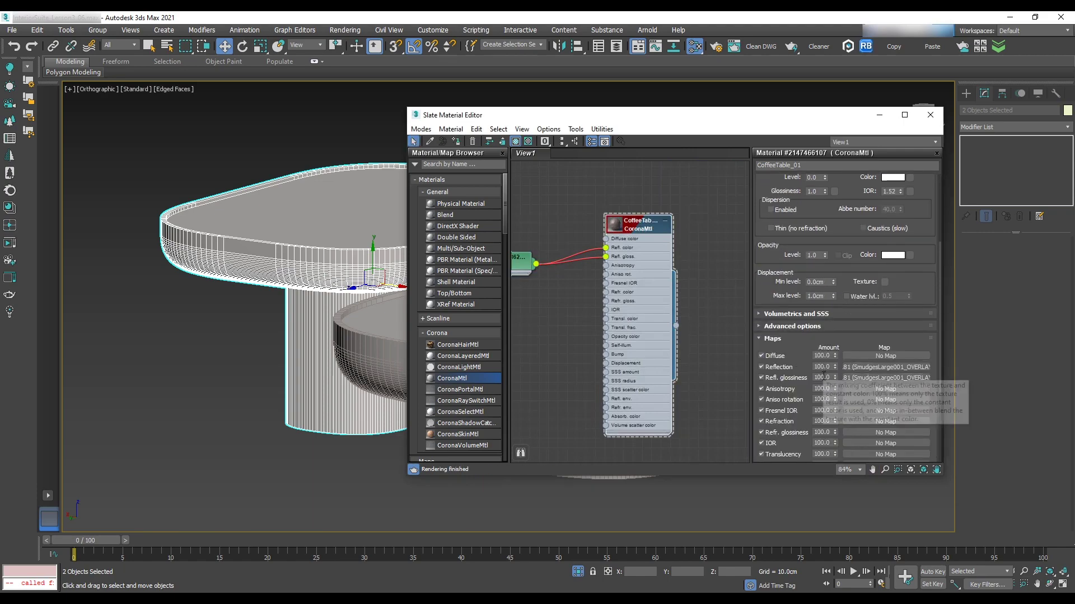
{"action": "left_click", "coordinate": [824, 377]}
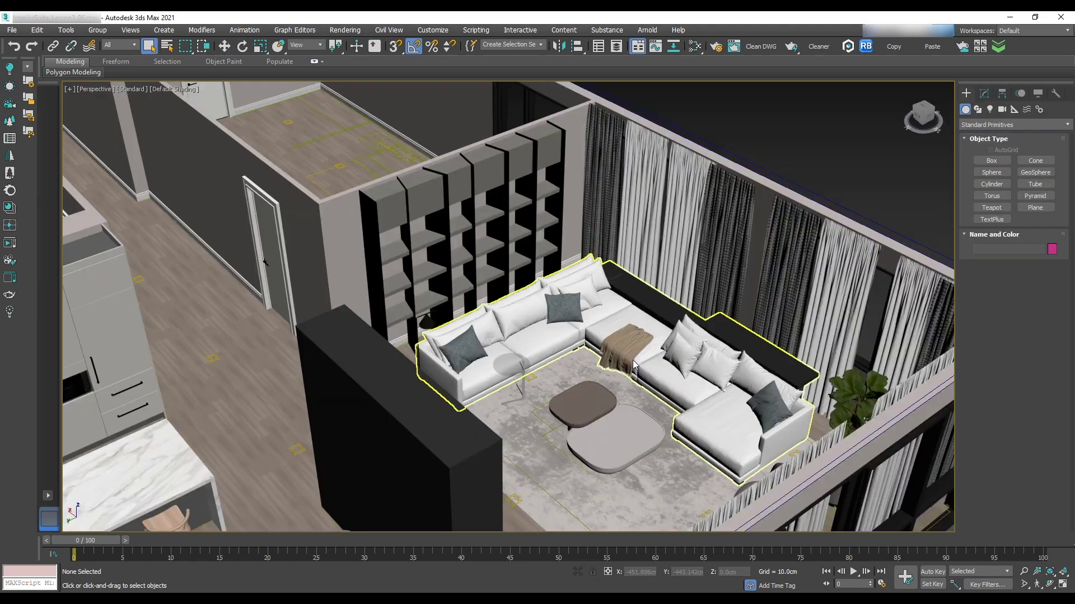
Copy the light coffee table from the living room into a new empty scene and move it to the origin.
{"action": "left_click", "coordinate": [615, 431]}
{"action": "scroll", "coordinate": [631, 439], "scroll_direction": "up", "scroll_amount": 5}
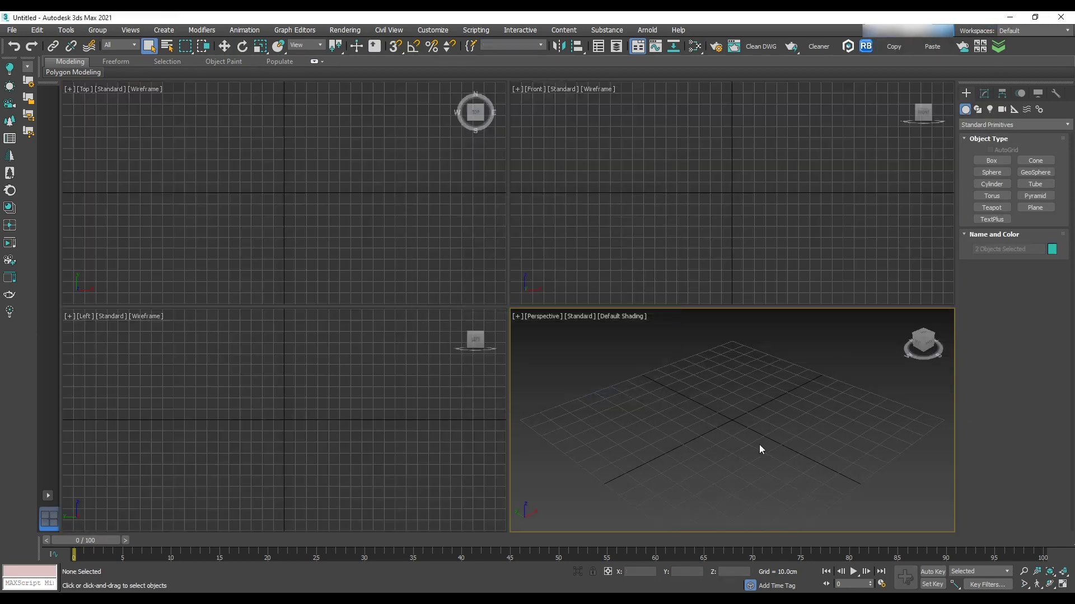
{"action": "key", "text": "z"}
{"action": "key", "text": "t"}
{"action": "middle_click_drag", "start_coordinate": [755, 452], "coordinate": [770, 389]}
{"action": "scroll", "coordinate": [778, 426], "scroll_direction": "down", "scroll_amount": 5}
{"action": "middle_click_drag", "start_coordinate": [787, 456], "coordinate": [756, 437]}
{"action": "key", "text": "w"}
{"action": "left_click_drag", "start_coordinate": [755, 437], "coordinate": [833, 397]}
Draw an L-shaped backdrop profile with the Line tool in the Front view, running up behind the table and along the floor.
{"action": "left_click", "coordinate": [1062, 585]}
{"action": "key", "text": "f"}
{"action": "key", "text": "z"}
{"action": "key", "text": "F3"}
{"action": "scroll", "coordinate": [692, 364], "scroll_direction": "down", "scroll_amount": 7}
{"action": "middle_click_drag", "start_coordinate": [717, 338], "coordinate": [739, 340], "text": "alt"}
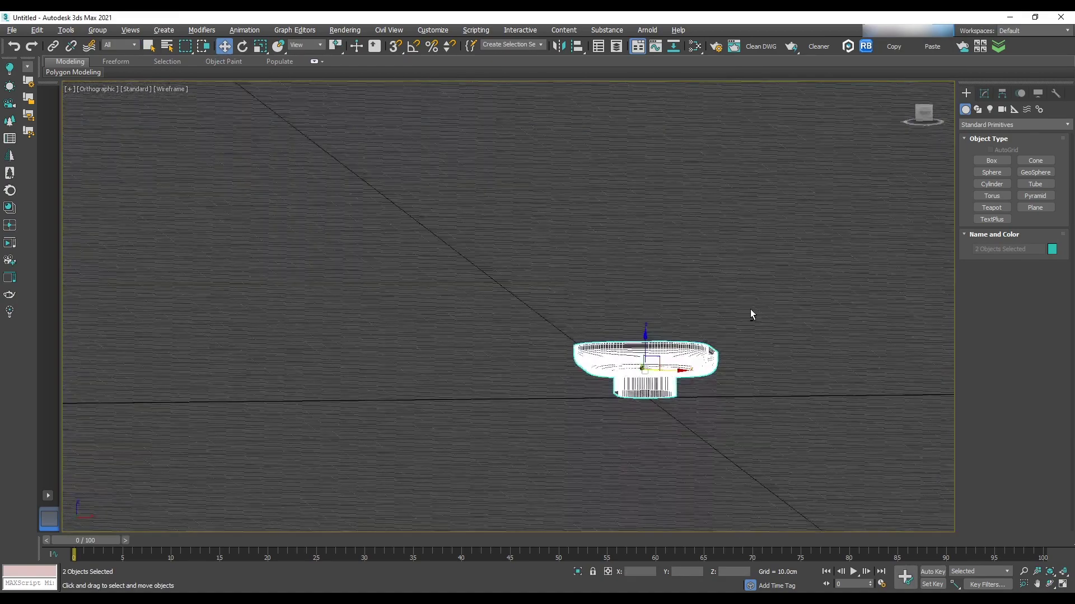
{"action": "key", "text": "f"}
{"action": "left_click", "coordinate": [978, 110]}
{"action": "left_click", "coordinate": [986, 171]}
{"action": "scroll", "coordinate": [626, 220], "scroll_direction": "down", "scroll_amount": 6}
{"action": "left_click", "coordinate": [818, 124]}
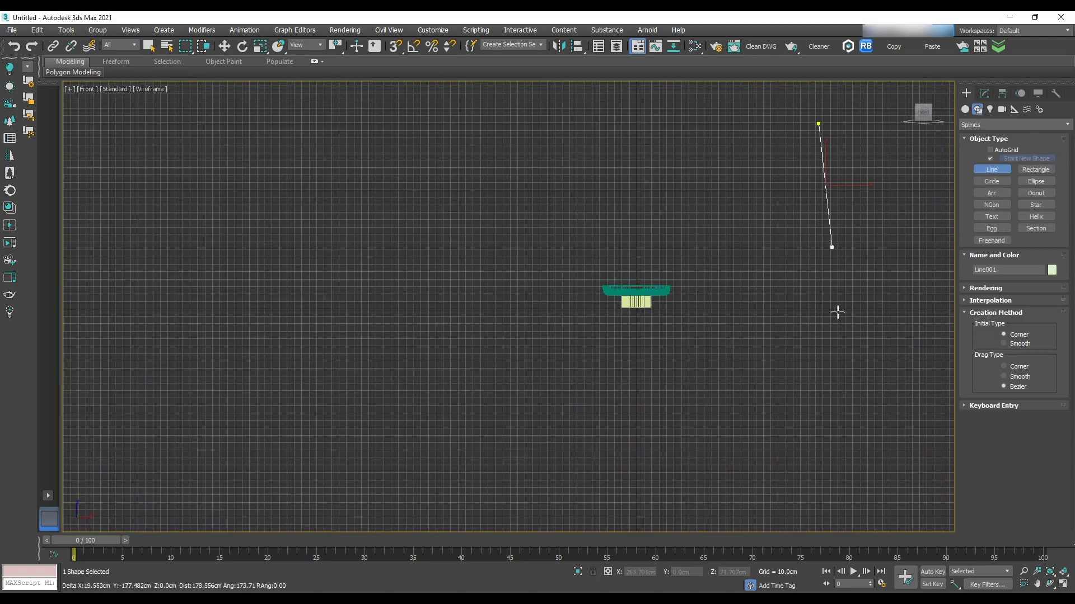
{"action": "scroll", "coordinate": [802, 311], "scroll_direction": "up", "scroll_amount": 5}
{"action": "left_click", "coordinate": [850, 293], "text": "shift"}
{"action": "scroll", "coordinate": [258, 319], "scroll_direction": "down", "scroll_amount": 5}
{"action": "left_click", "coordinate": [97, 310], "text": "shift"}
{"action": "right_click", "coordinate": [97, 311]}
Round the corner vertex of the backdrop profile with a Fillet.
{"action": "left_click", "coordinate": [984, 93]}
{"action": "left_click", "coordinate": [986, 151]}
{"action": "left_click", "coordinate": [468, 310]}
{"action": "left_click_drag", "start_coordinate": [1024, 507], "coordinate": [1024, 232]}
{"action": "left_click", "coordinate": [991, 433]}
{"action": "left_click", "coordinate": [977, 141]}
Add an Extrude modifier to the backdrop profile and snap the backdrop into position under the table.
{"action": "left_click", "coordinate": [1014, 127]}
{"action": "left_click", "coordinate": [1010, 193]}
{"action": "key", "text": "Return"}
{"action": "middle_click_drag", "start_coordinate": [251, 302], "coordinate": [415, 261]}
{"action": "scroll", "coordinate": [560, 207], "scroll_direction": "up", "scroll_amount": 3}
{"action": "left_click_drag", "start_coordinate": [470, 180], "coordinate": [470, 192]}
{"action": "key", "text": "s"}
{"action": "scroll", "coordinate": [361, 338], "scroll_direction": "up", "scroll_amount": 2}
{"action": "scroll", "coordinate": [358, 335], "scroll_direction": "down", "scroll_amount": 2}
{"action": "left_click_drag", "start_coordinate": [185, 362], "coordinate": [561, 368]}
Set the backdrop's extrusion amount to 500 cm.
{"action": "middle_click_drag", "start_coordinate": [532, 313], "coordinate": [698, 330], "text": "alt"}
{"action": "scroll", "coordinate": [698, 331], "scroll_direction": "down", "scroll_amount": 6}
{"action": "double_click", "coordinate": [1024, 257]}
{"action": "type", "text": "500"}
{"action": "key", "text": "Return"}
Set the backdrop's extrusion amount to 1000 cm and slide it along Y to center it on the table.
{"action": "middle_click_drag", "start_coordinate": [224, 319], "coordinate": [417, 309]}
{"action": "left_click", "coordinate": [395, 46]}
{"action": "scroll", "coordinate": [286, 308], "scroll_direction": "up", "scroll_amount": 6}
{"action": "middle_click_drag", "start_coordinate": [310, 287], "coordinate": [1050, 276], "text": "alt"}
{"action": "key", "text": "Return"}
{"action": "scroll", "coordinate": [581, 293], "scroll_direction": "down", "scroll_amount": 6}
{"action": "left_click_drag", "start_coordinate": [452, 296], "coordinate": [401, 303]}
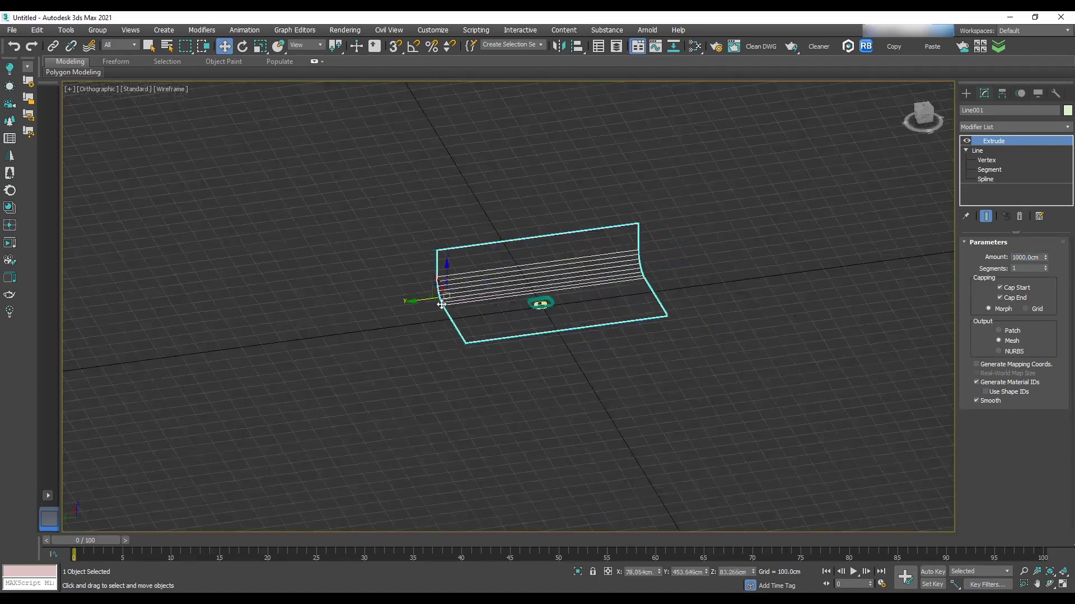
Frame the table frontally against the backdrop in a shaded Perspective view.
{"action": "scroll", "coordinate": [543, 306], "scroll_direction": "up", "scroll_amount": 6}
{"action": "middle_click_drag", "start_coordinate": [515, 350], "coordinate": [493, 404], "text": "alt"}
{"action": "key", "text": "F3"}
{"action": "scroll", "coordinate": [495, 324], "scroll_direction": "up", "scroll_amount": 4}
{"action": "key", "text": "p"}
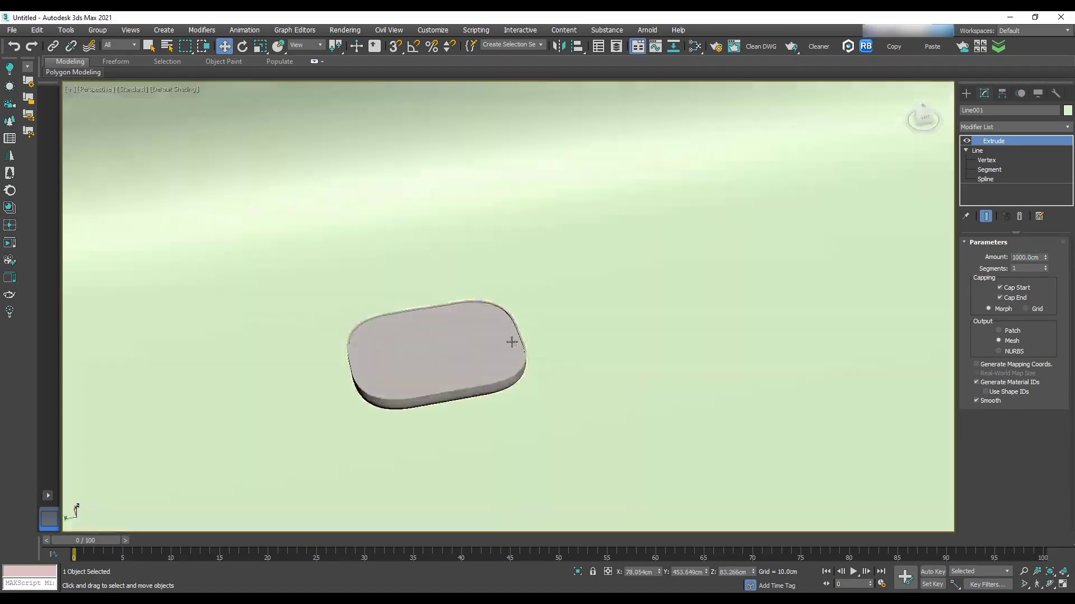
{"action": "middle_click_drag", "start_coordinate": [511, 341], "coordinate": [504, 407], "text": "alt"}
{"action": "scroll", "coordinate": [505, 408], "scroll_direction": "down", "scroll_amount": 4}
{"action": "left_click", "coordinate": [923, 115]}
{"action": "scroll", "coordinate": [488, 357], "scroll_direction": "up", "scroll_amount": 5}
{"action": "middle_click_drag", "start_coordinate": [488, 359], "coordinate": [516, 436]}
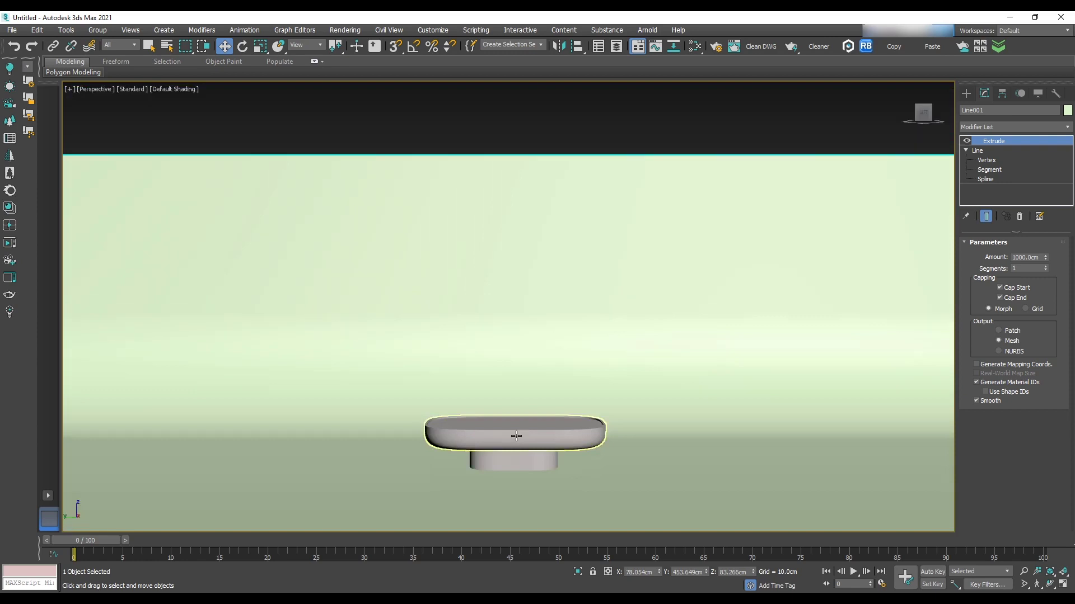
Switch the production renderer to Arnold with an 800 × 450 output size and locked image aspect.
{"action": "key", "text": "F10"}
{"action": "left_click", "coordinate": [674, 136]}
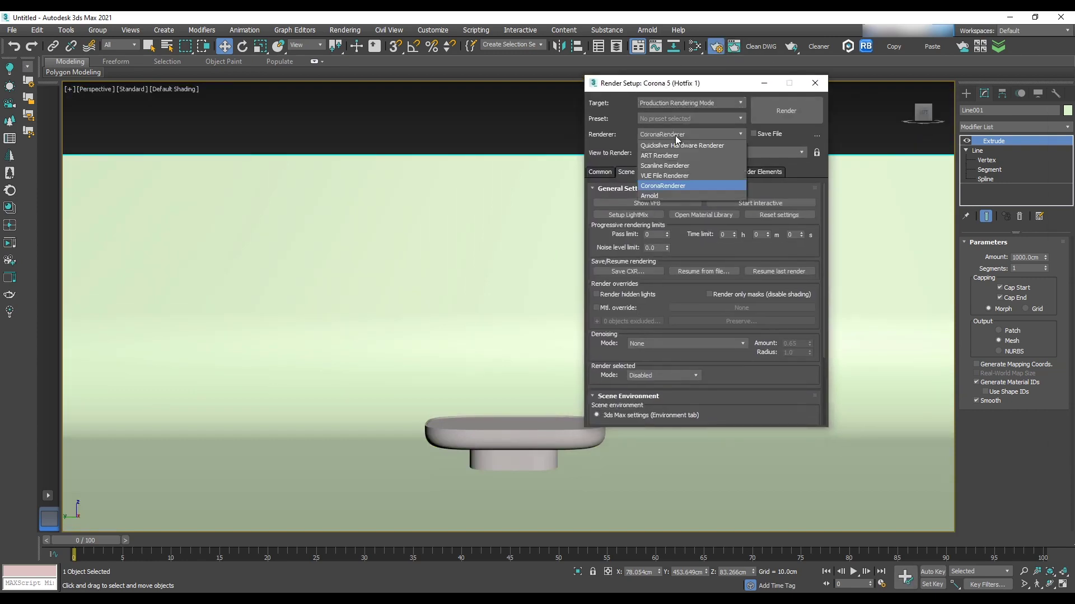
{"action": "left_click", "coordinate": [656, 200]}
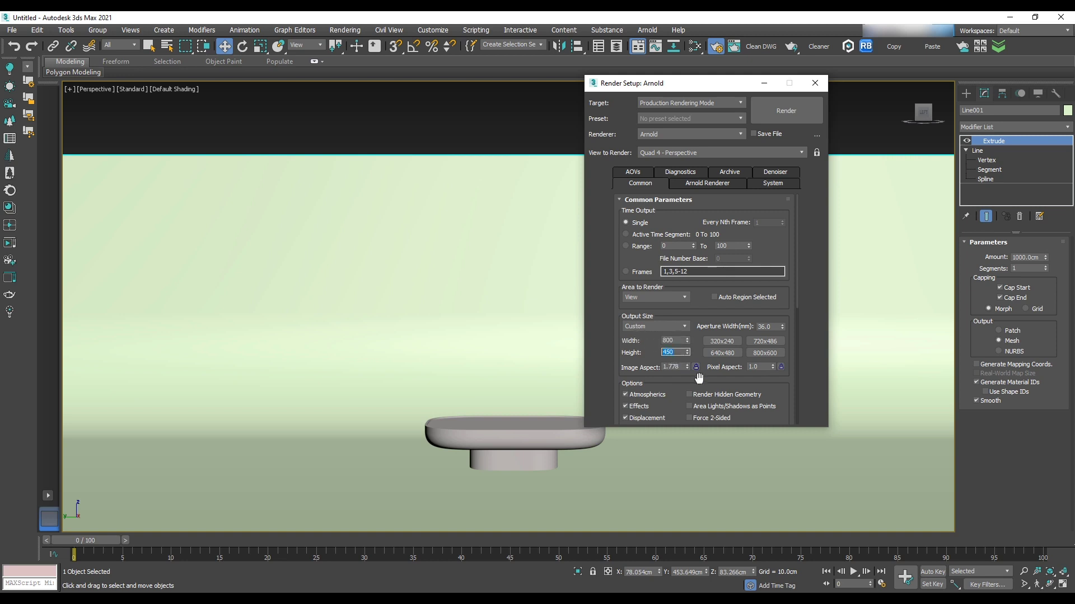
Change the render target to ActiveShade Mode and set its renderer to Arnold.
{"action": "left_click", "coordinate": [697, 103]}
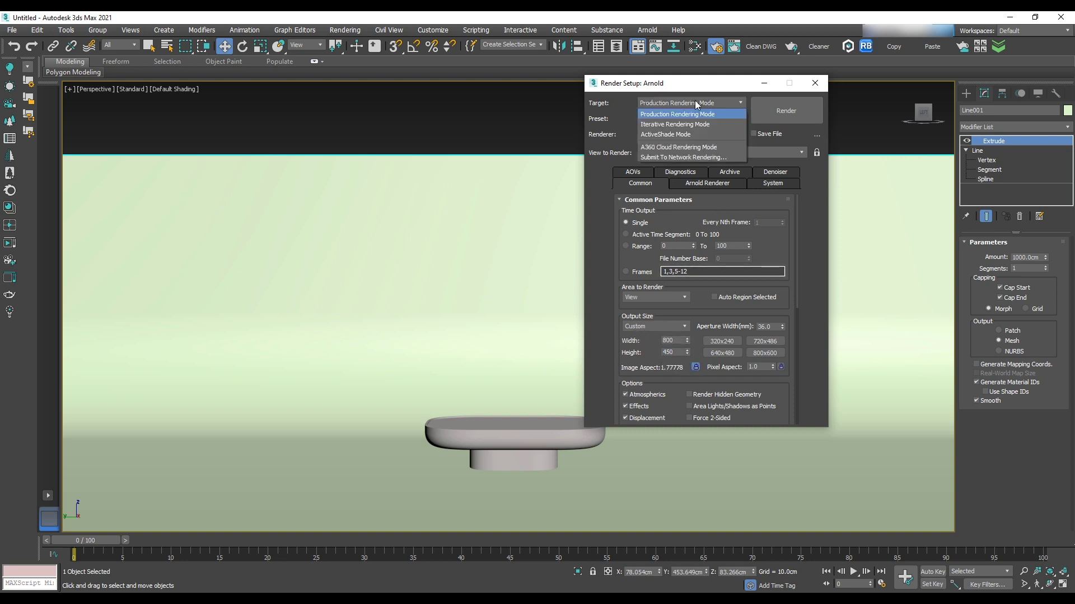
{"action": "left_click", "coordinate": [681, 134]}
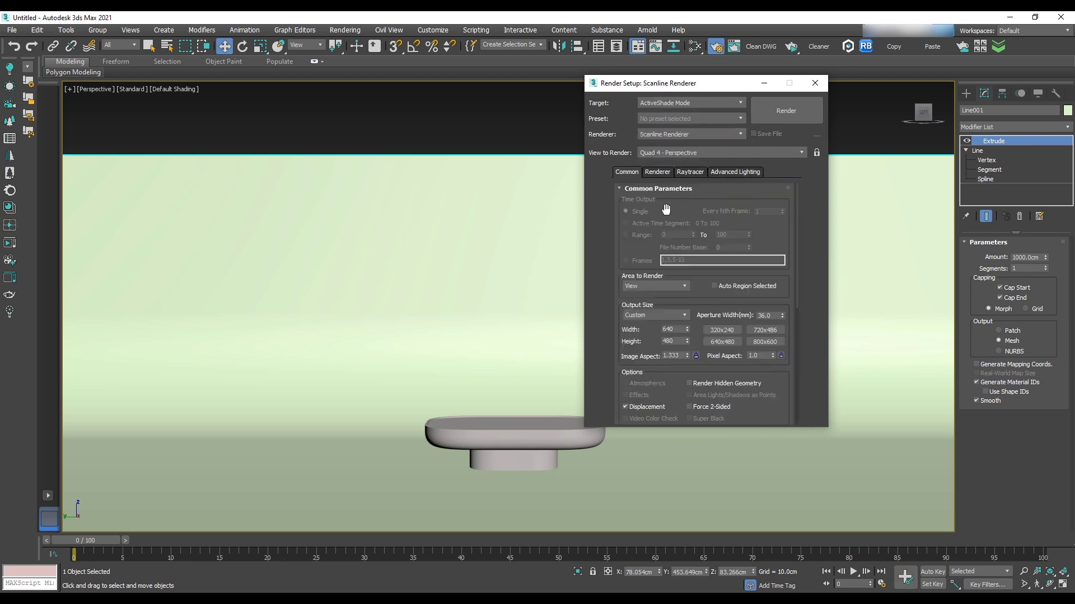
{"action": "left_click", "coordinate": [672, 135]}
{"action": "left_click", "coordinate": [663, 154]}
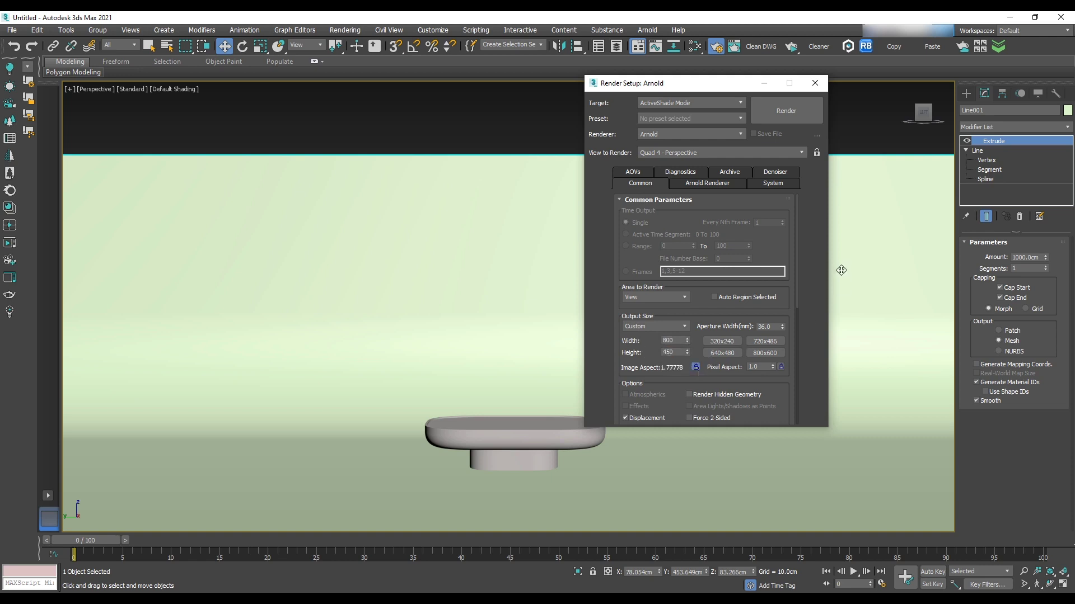
{"action": "left_click", "coordinate": [815, 83]}
Create a targeted Arnold Light in the Left view, high at one end of the backdrop and aimed at the table.
{"action": "left_click", "coordinate": [967, 93]}
{"action": "left_click", "coordinate": [990, 109]}
{"action": "left_click", "coordinate": [990, 125]}
{"action": "left_click", "coordinate": [990, 154]}
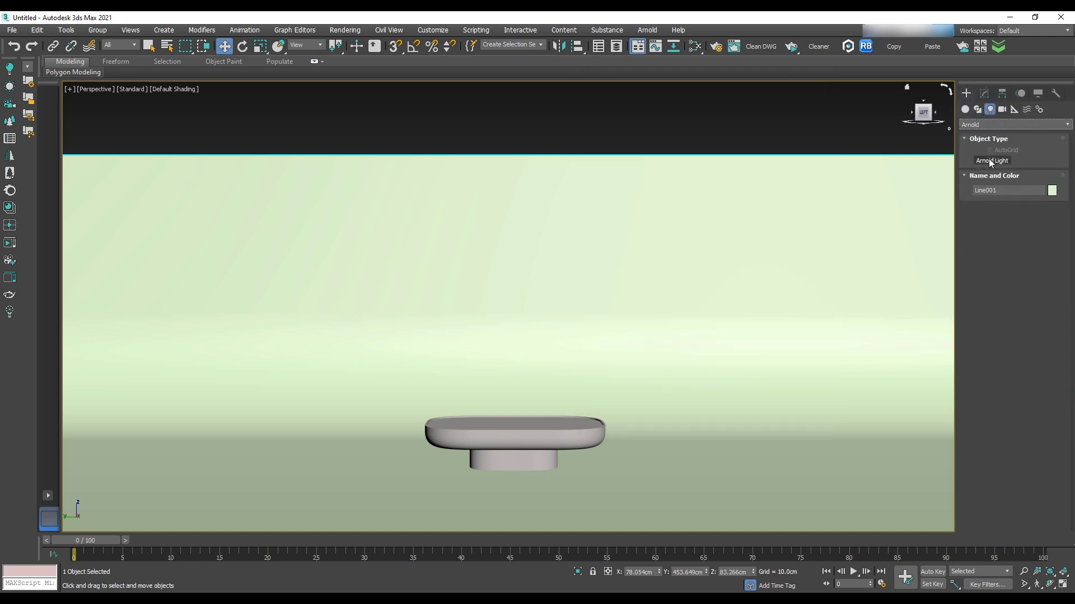
{"action": "left_click", "coordinate": [990, 161]}
{"action": "key", "text": "l"}
{"action": "scroll", "coordinate": [717, 278], "scroll_direction": "down", "scroll_amount": 5}
{"action": "left_click_drag", "start_coordinate": [739, 270], "coordinate": [695, 297]}
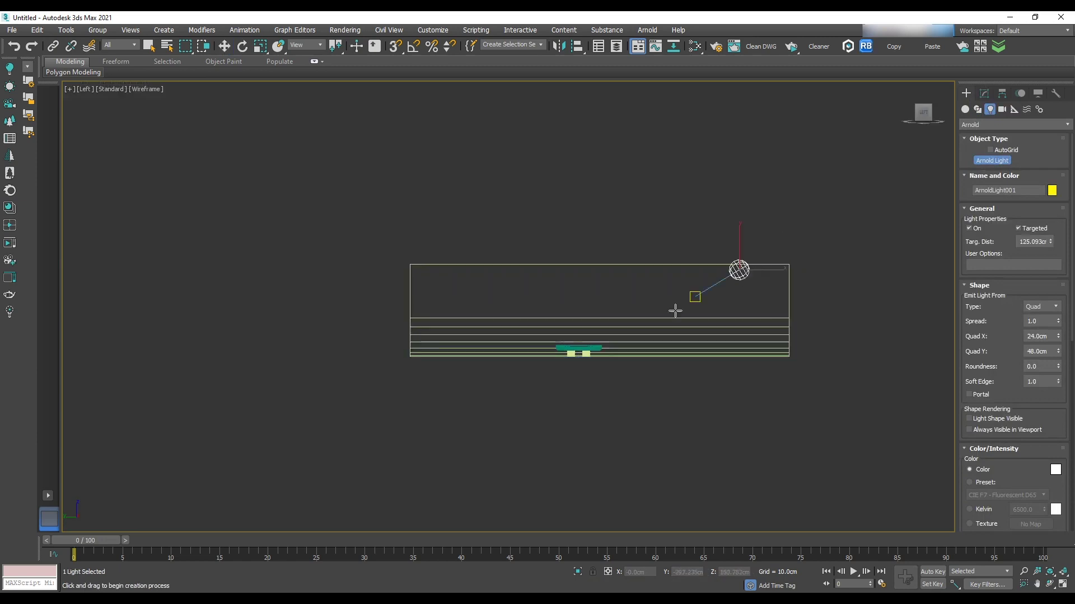
{"action": "middle_click_drag", "start_coordinate": [711, 330], "coordinate": [713, 377], "text": "alt"}
Size the quad light to 92.4 × 155.9 cm and give it a 4500 K color temperature with intensity 10.
{"action": "left_click", "coordinate": [983, 93]}
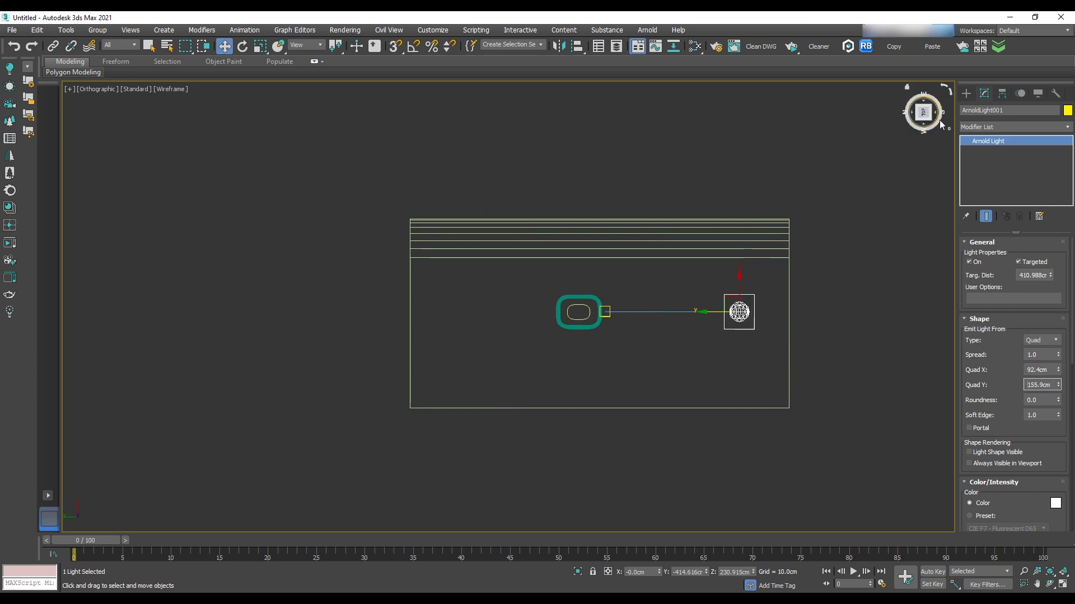
{"action": "key", "text": "l"}
{"action": "middle_click_drag", "start_coordinate": [736, 338], "coordinate": [746, 351]}
{"action": "left_click_drag", "start_coordinate": [1022, 488], "coordinate": [1041, 345]}
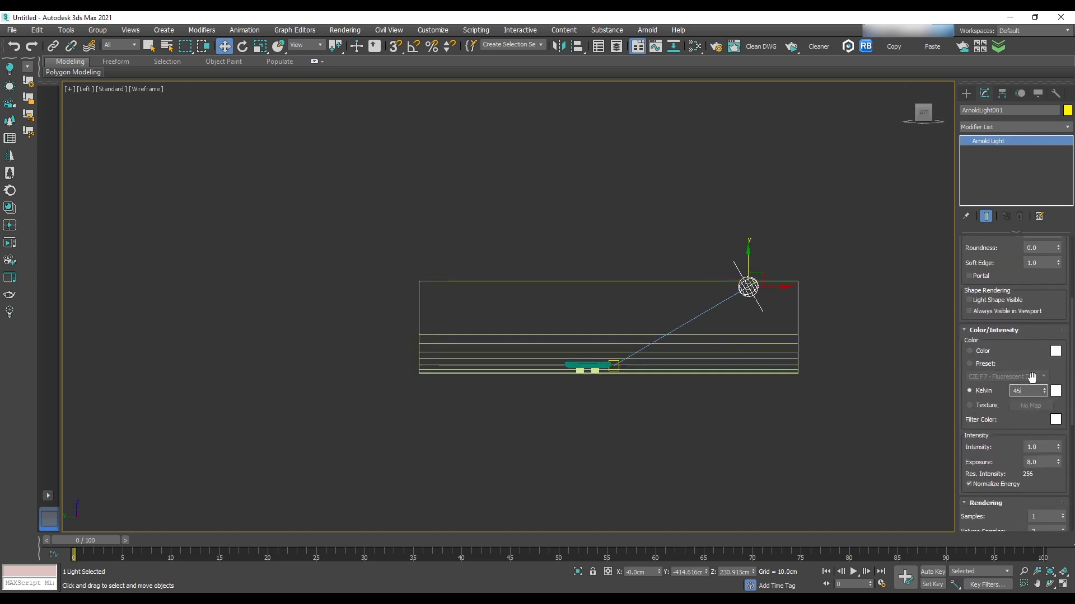
{"action": "middle_click_drag", "start_coordinate": [746, 270], "coordinate": [748, 281]}
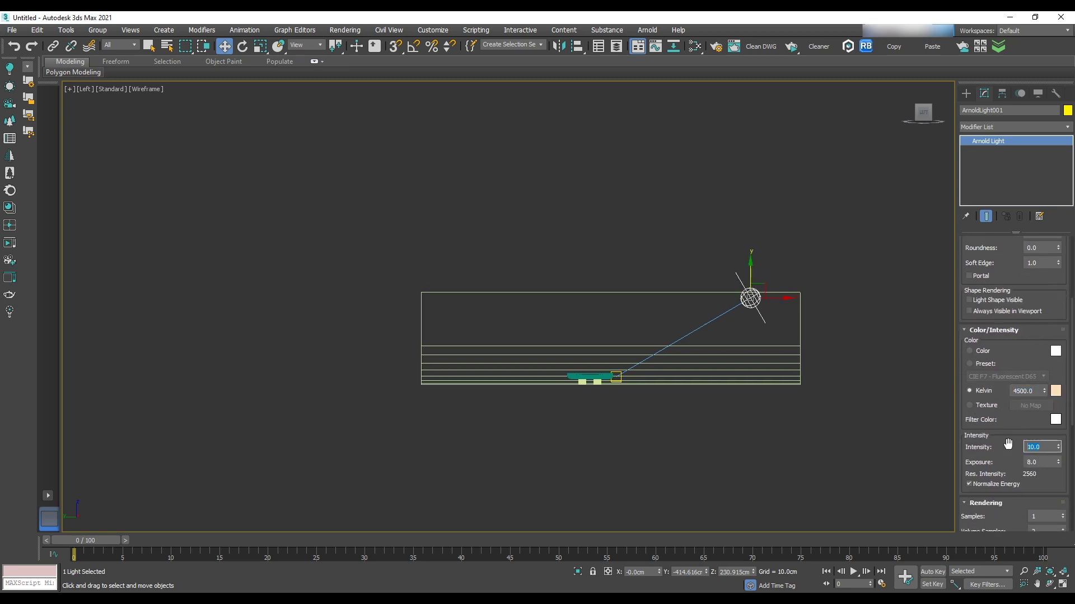
Duplicate the Arnold light with its target and move the copy to the opposite end of the backdrop, aimed at the table.
{"action": "key", "text": "p"}
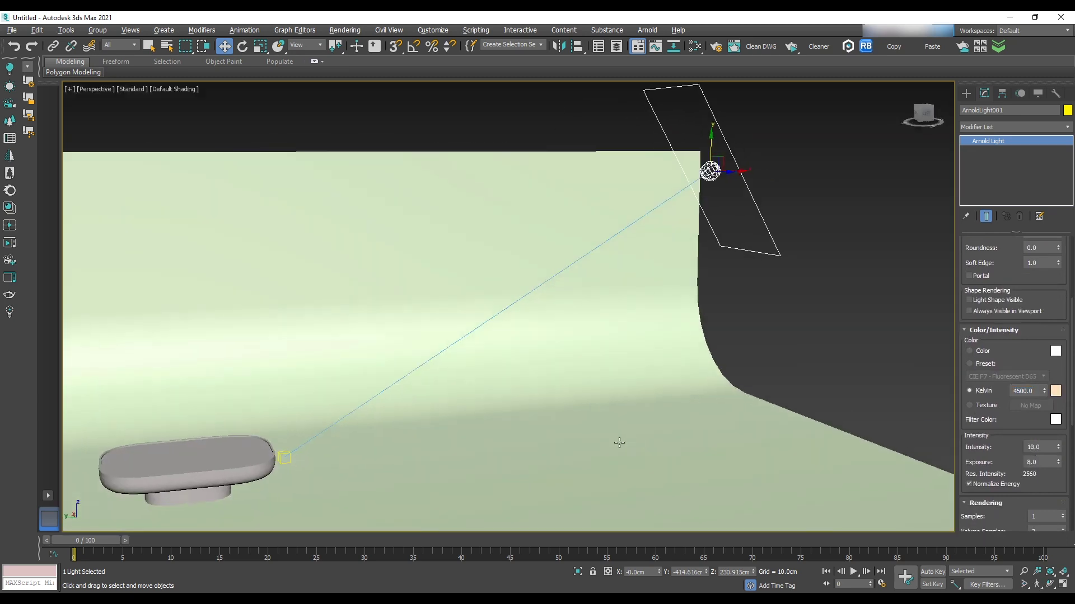
{"action": "scroll", "coordinate": [619, 443], "scroll_direction": "down", "scroll_amount": 5}
{"action": "middle_click_drag", "start_coordinate": [619, 443], "coordinate": [611, 390]}
{"action": "left_click", "coordinate": [926, 115]}
{"action": "left_click", "coordinate": [554, 398], "text": "ctrl"}
{"action": "left_click", "coordinate": [553, 398]}
{"action": "left_click", "coordinate": [743, 293], "text": "ctrl"}
{"action": "mouse_move", "coordinate": [618, 343]}
{"action": "left_mouse_down", "text": "shift"}
{"action": "mouse_move", "coordinate": [528, 343]}
{"action": "mouse_move", "coordinate": [544, 343]}
{"action": "left_mouse_up", "text": "shift"}
{"action": "left_click", "coordinate": [538, 355]}
{"action": "left_click_drag", "start_coordinate": [665, 288], "coordinate": [285, 288]}
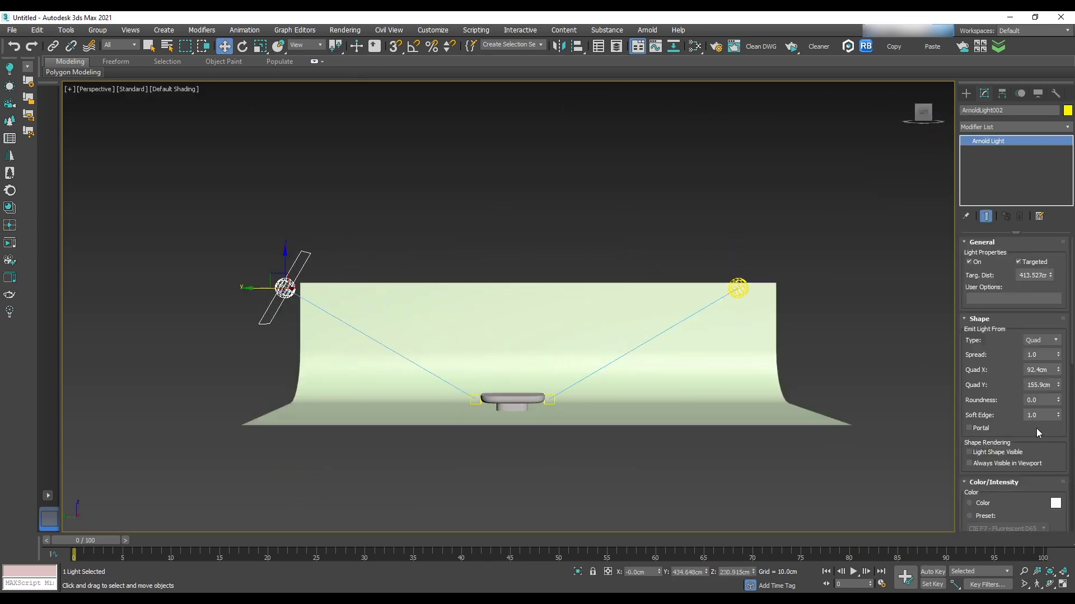
Set the copied Arnold light's color temperature to 6500 K and its intensity to 5.
{"action": "left_click_drag", "start_coordinate": [1022, 434], "coordinate": [1032, 291]}
{"action": "left_click_drag", "start_coordinate": [1036, 400], "coordinate": [969, 386]}
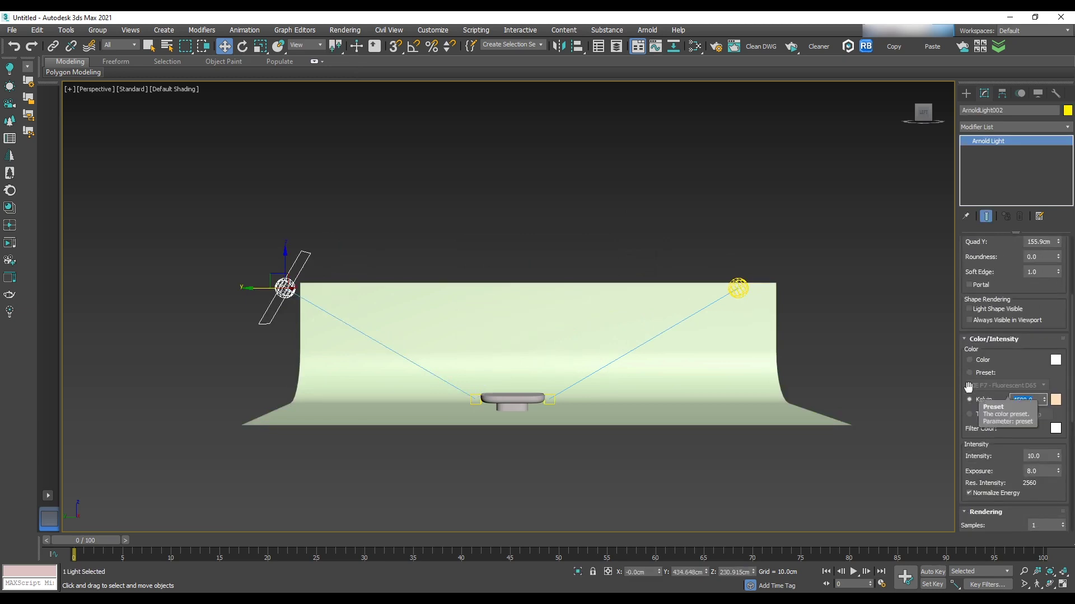
{"action": "key", "text": "Return"}
{"action": "type", "text": "5"}
{"action": "key", "text": "Return"}
Start an ActiveShade preview of a closer perspective view of the coffee table and check the lighting.
{"action": "scroll", "coordinate": [576, 328], "scroll_direction": "up", "scroll_amount": 8}
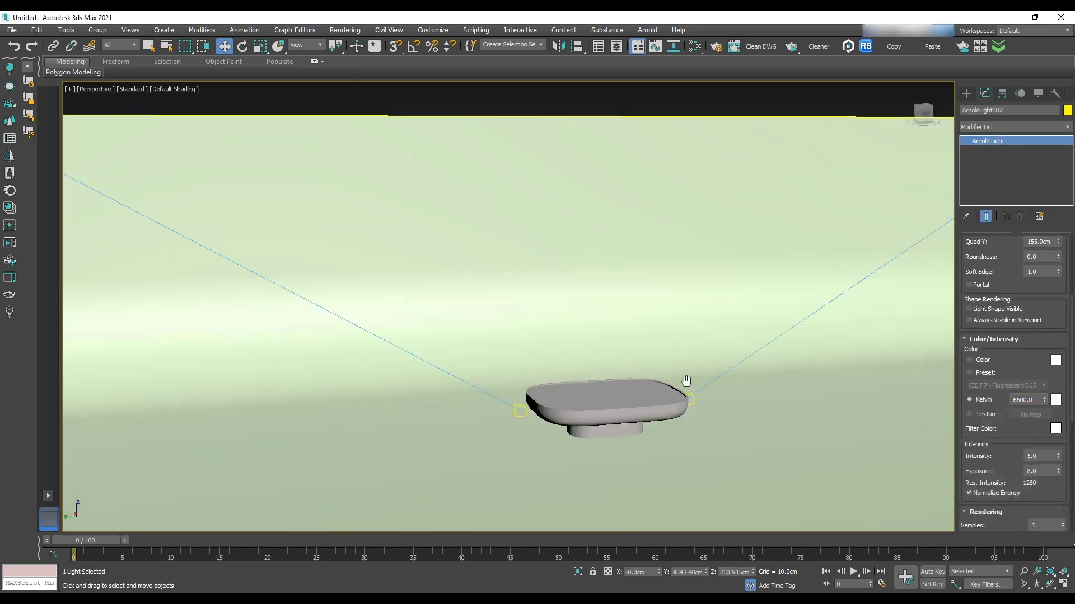
{"action": "middle_click_drag", "start_coordinate": [686, 381], "coordinate": [644, 311]}
{"action": "scroll", "coordinate": [643, 311], "scroll_direction": "up", "scroll_amount": 4}
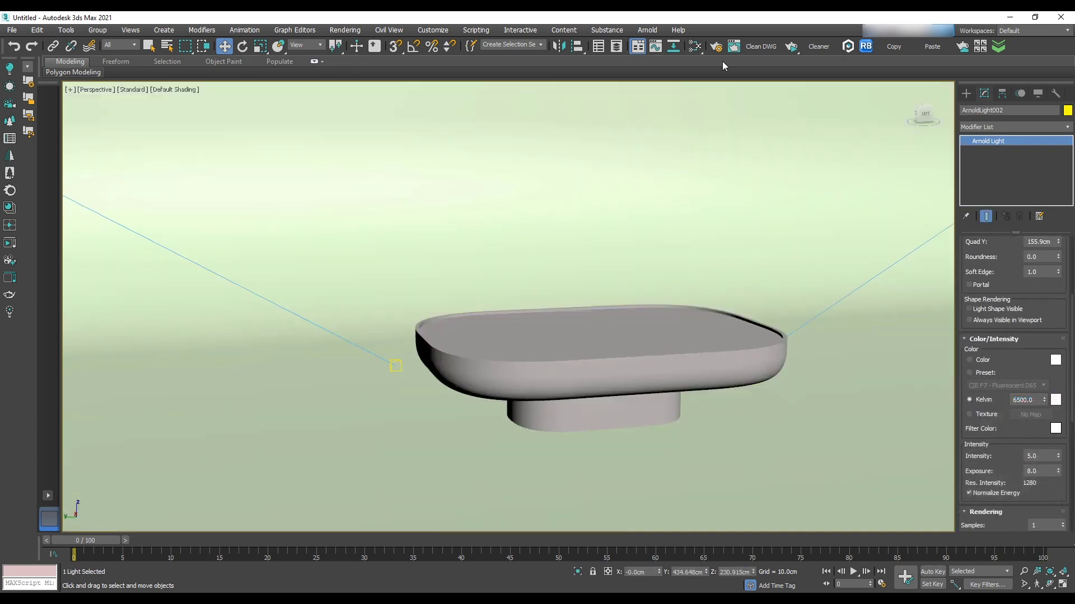
{"action": "left_click", "coordinate": [791, 46]}
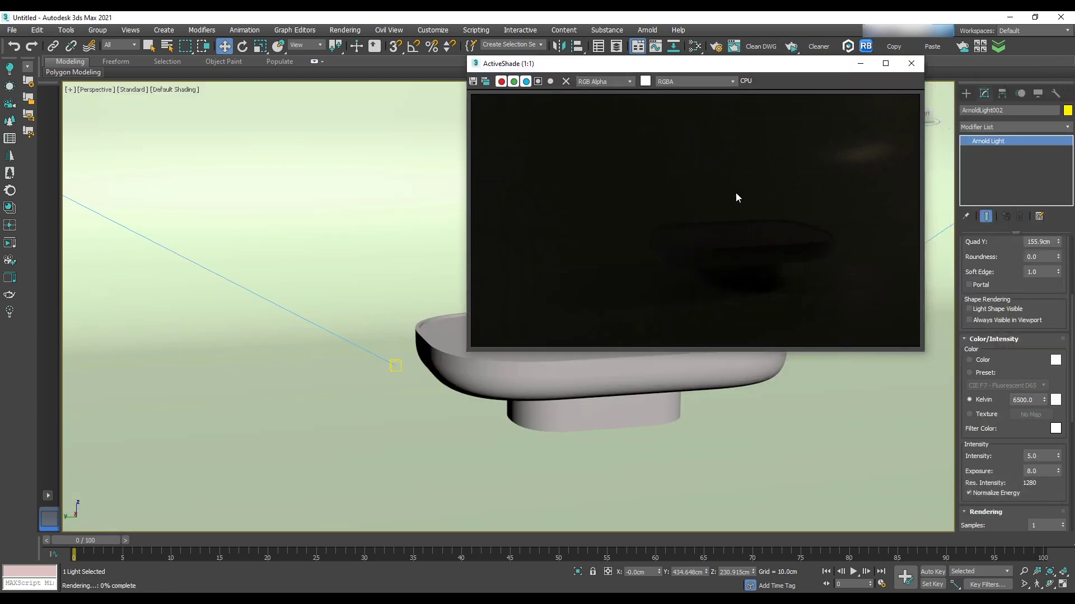
{"action": "left_click", "coordinate": [666, 390]}
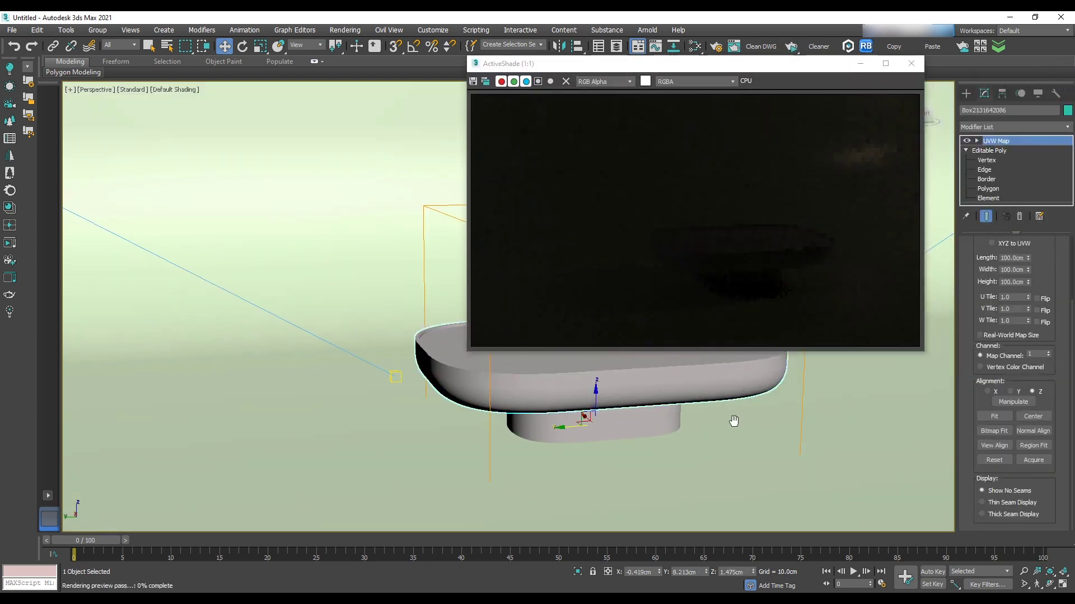
{"action": "scroll", "coordinate": [734, 420], "scroll_direction": "down", "scroll_amount": 9}
{"action": "middle_click_drag", "start_coordinate": [672, 404], "coordinate": [657, 420]}
{"action": "left_click", "coordinate": [387, 312]}
{"action": "scroll", "coordinate": [610, 425], "scroll_direction": "up", "scroll_amount": 6}
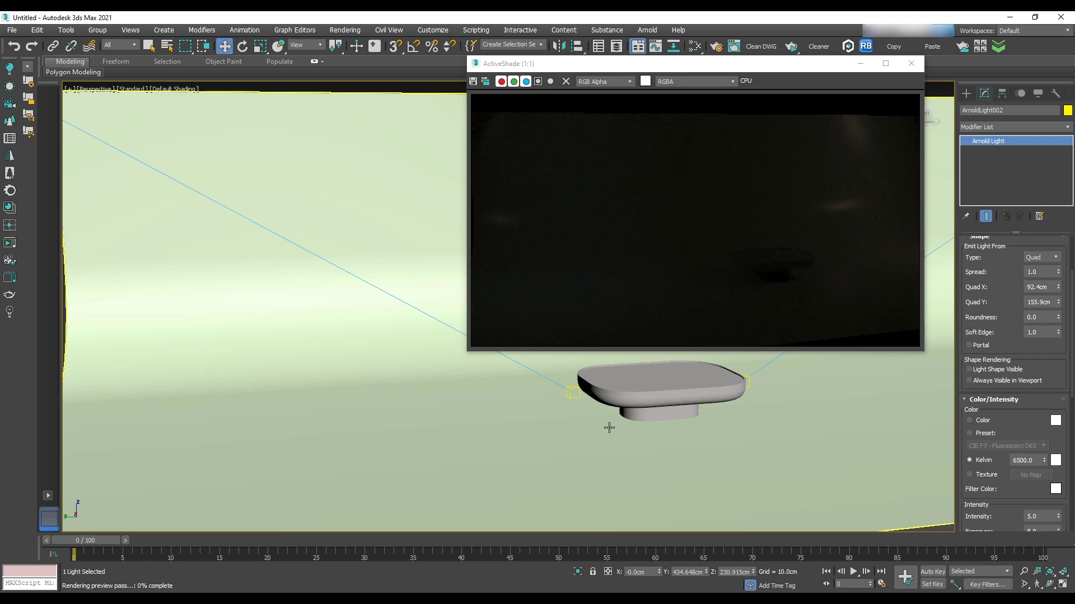
Set the environment's background color to a near-white gray.
{"action": "left_click", "coordinate": [348, 32]}
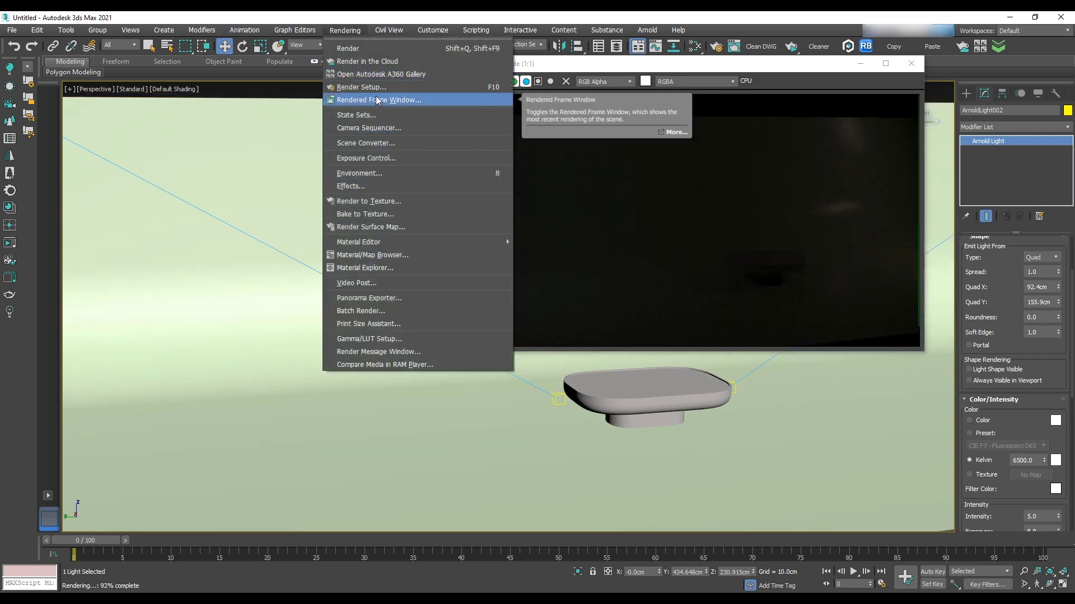
{"action": "left_click", "coordinate": [367, 174]}
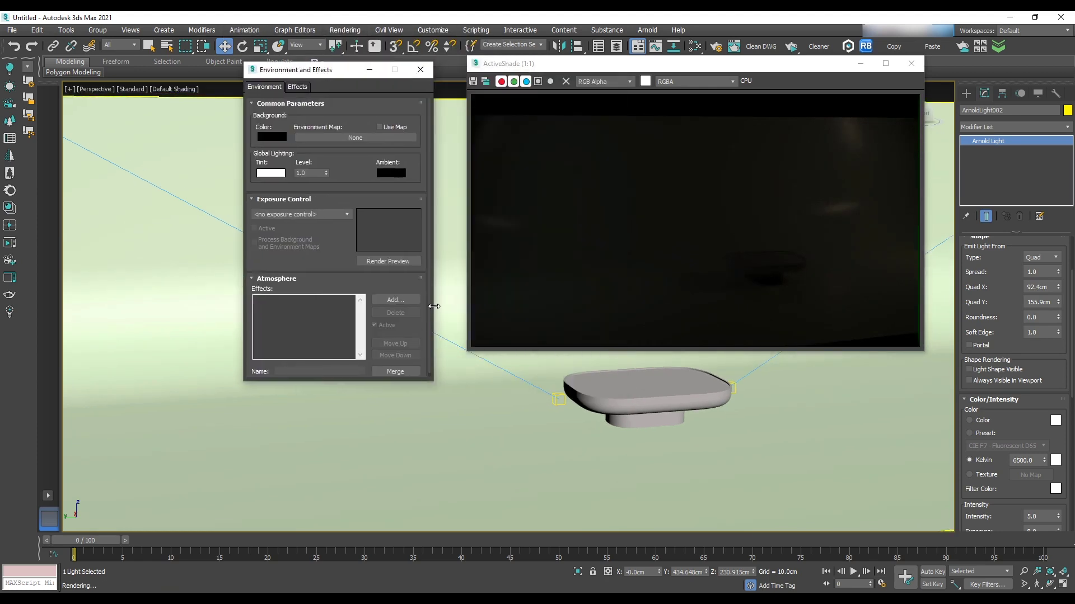
{"action": "left_click", "coordinate": [271, 137]}
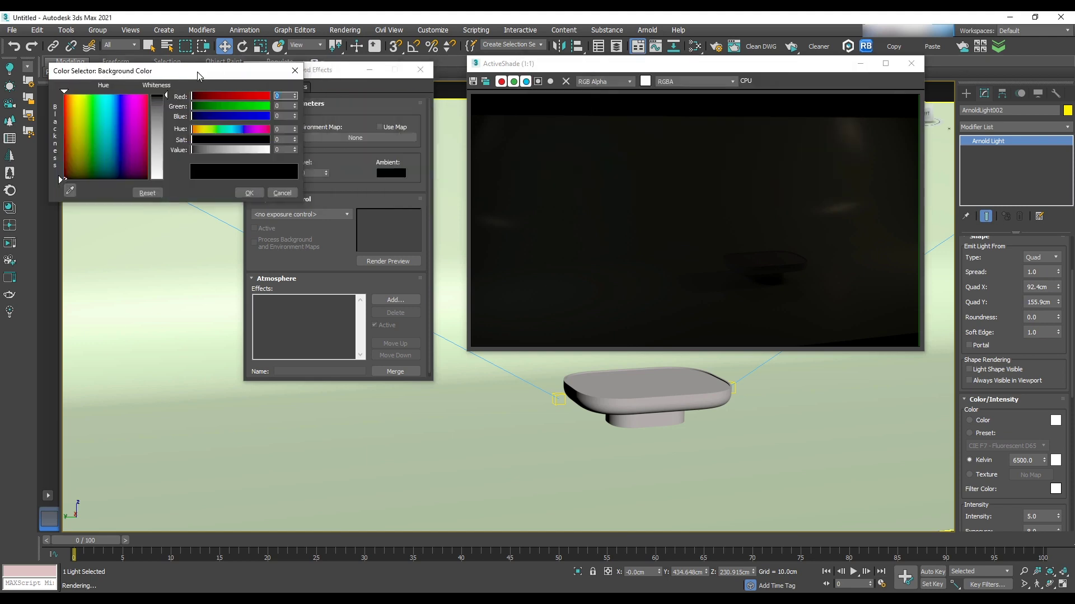
{"action": "left_click", "coordinate": [166, 171]}
{"action": "left_click", "coordinate": [249, 193]}
{"action": "left_click", "coordinate": [420, 70]}
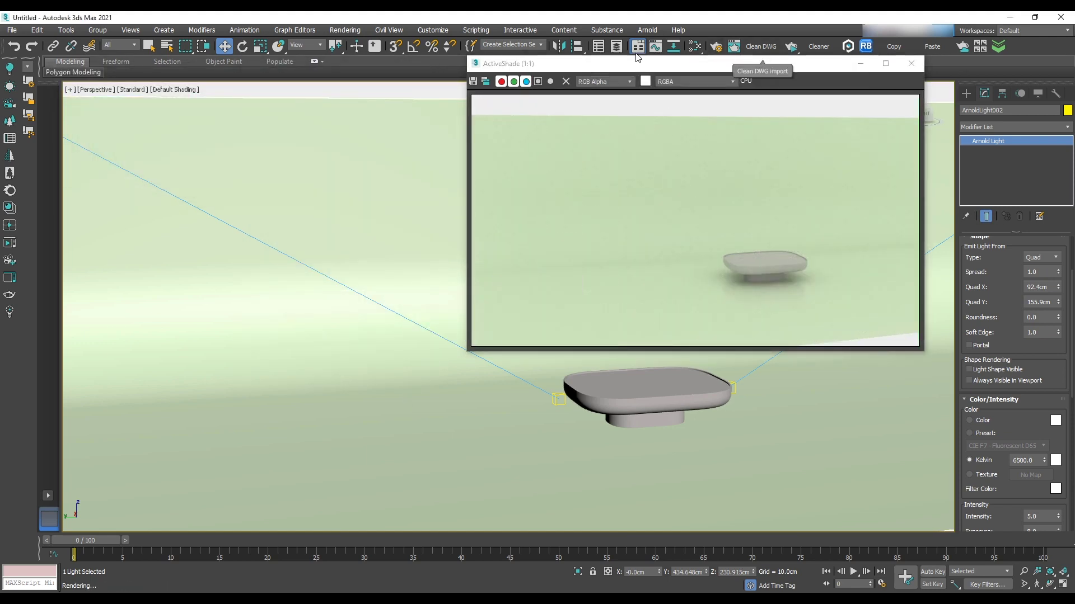
Create an Arnold Standard Surface material in the Slate Material Editor and open its parameters.
{"action": "left_click", "coordinate": [365, 238]}
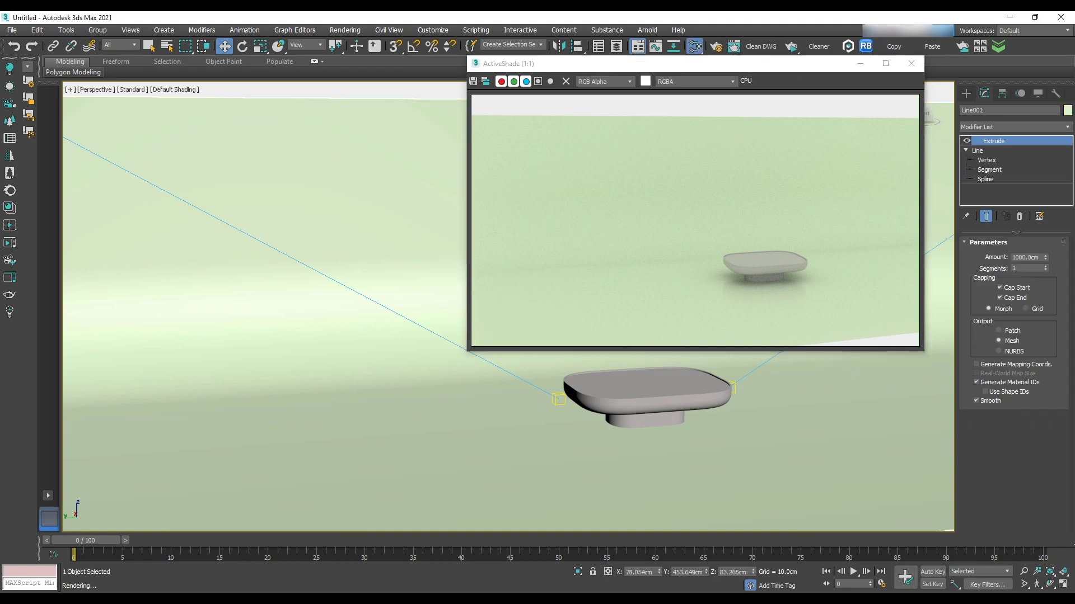
{"action": "key", "text": "m"}
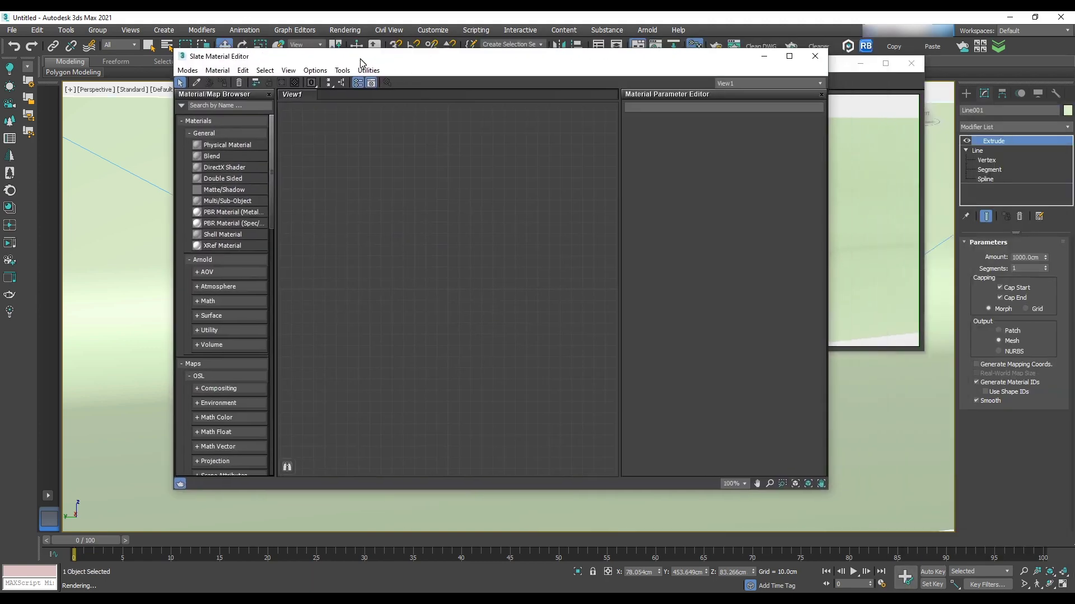
{"action": "right_click", "coordinate": [449, 287]}
{"action": "mouse_move", "coordinate": [484, 295]}
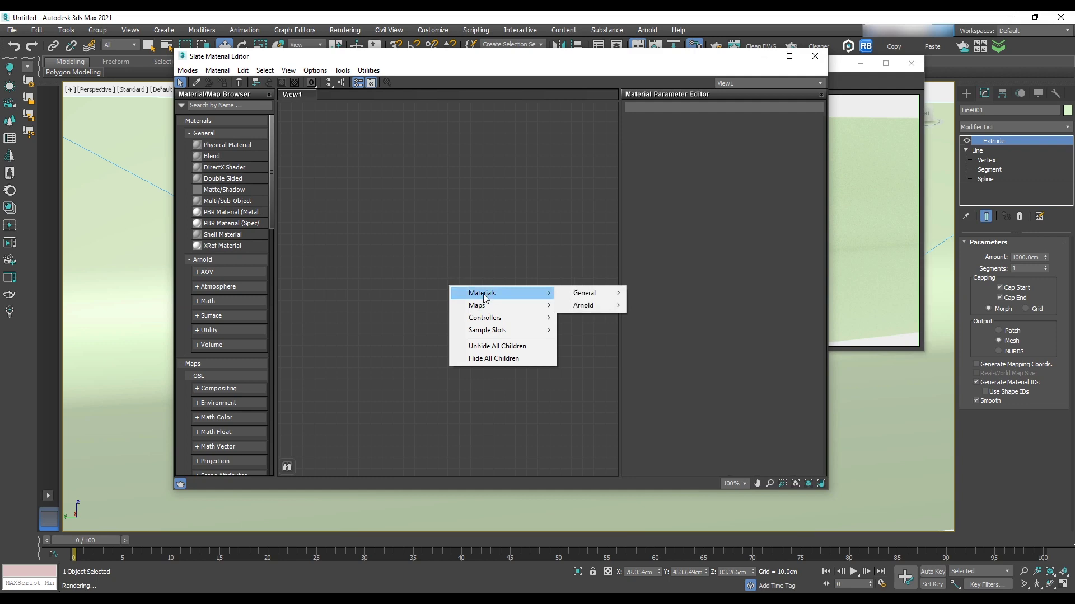
{"action": "mouse_move", "coordinate": [583, 305]}
{"action": "mouse_move", "coordinate": [676, 344]}
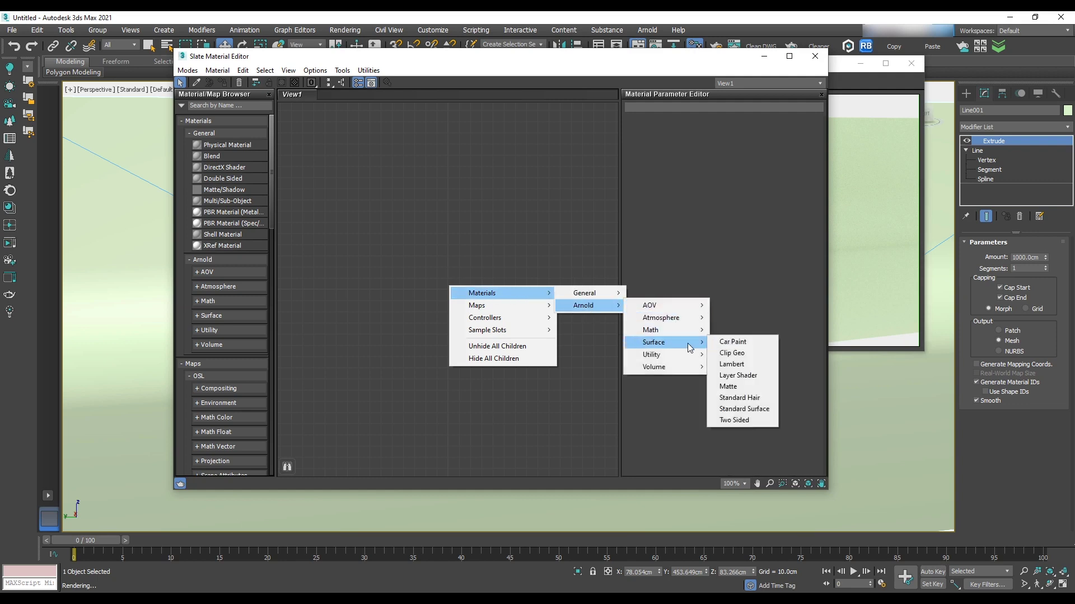
{"action": "left_click", "coordinate": [743, 409]}
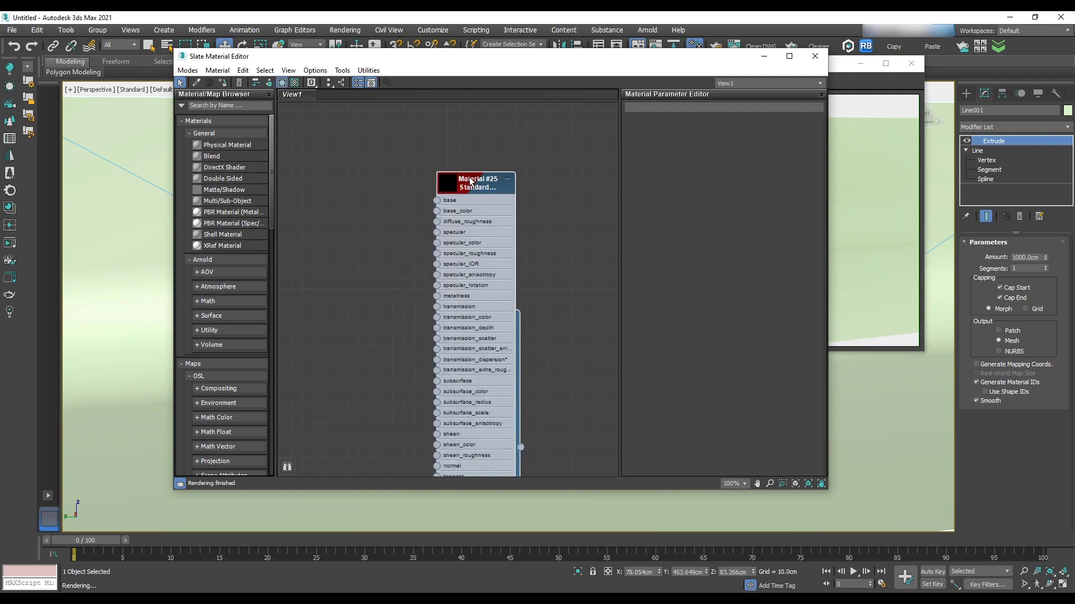
{"action": "left_click_drag", "start_coordinate": [531, 63], "coordinate": [515, 108]}
{"action": "double_click", "coordinate": [465, 203]}
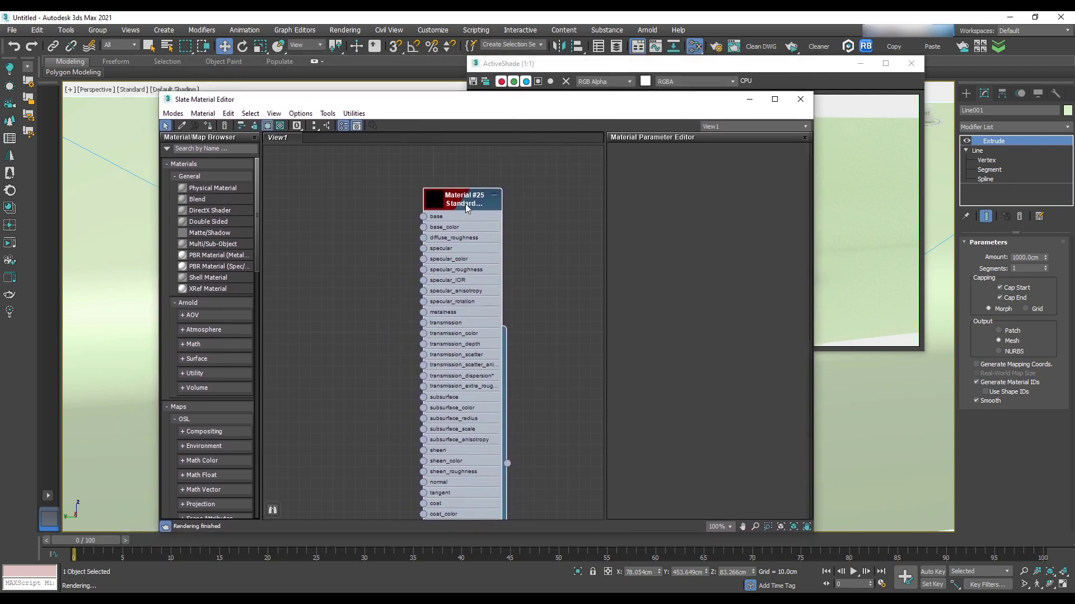
{"action": "left_click", "coordinate": [537, 241]}
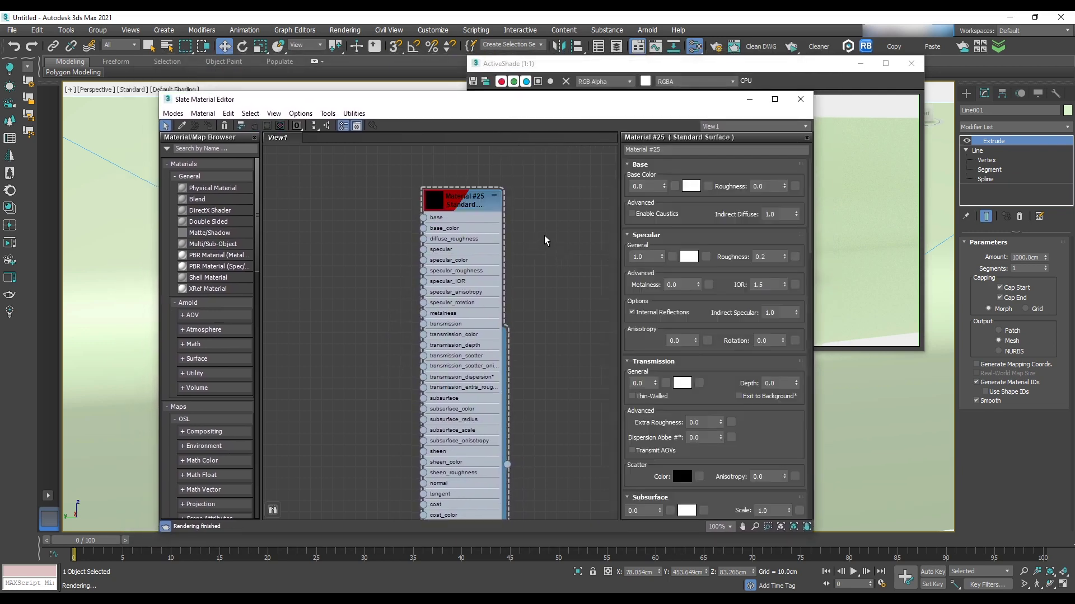
Search the material browser for "mix", add a Mix RGBA map and connect it to the material's base input.
{"action": "middle_click_drag", "start_coordinate": [431, 290], "coordinate": [498, 256]}
{"action": "right_click", "coordinate": [367, 280]}
{"action": "left_click", "coordinate": [335, 261]}
{"action": "left_click", "coordinate": [207, 148]}
{"action": "type", "text": "mix"}
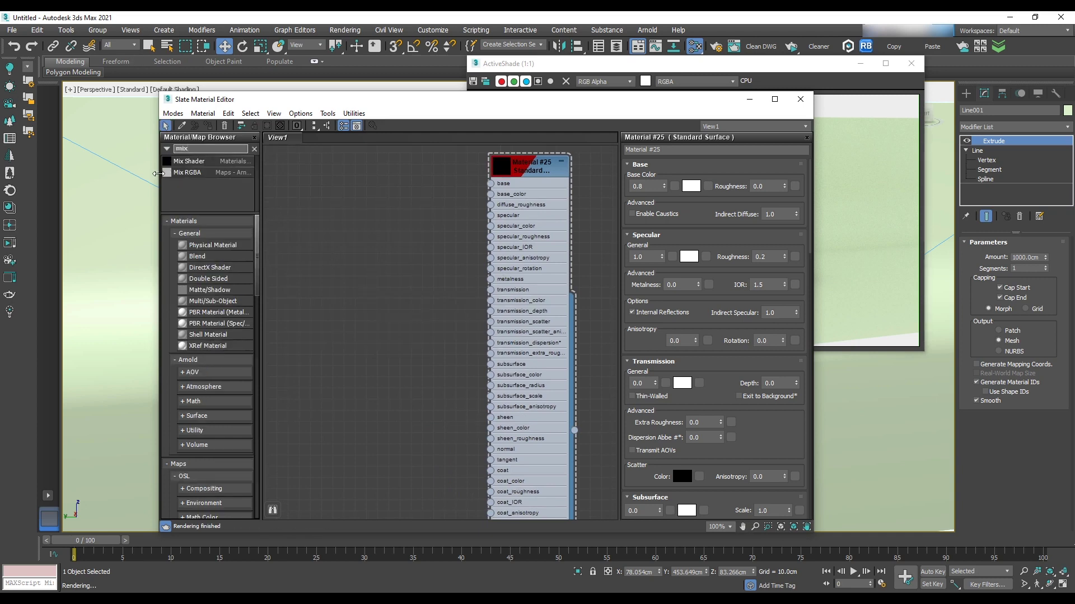
{"action": "left_click_drag", "start_coordinate": [205, 177], "coordinate": [380, 206]}
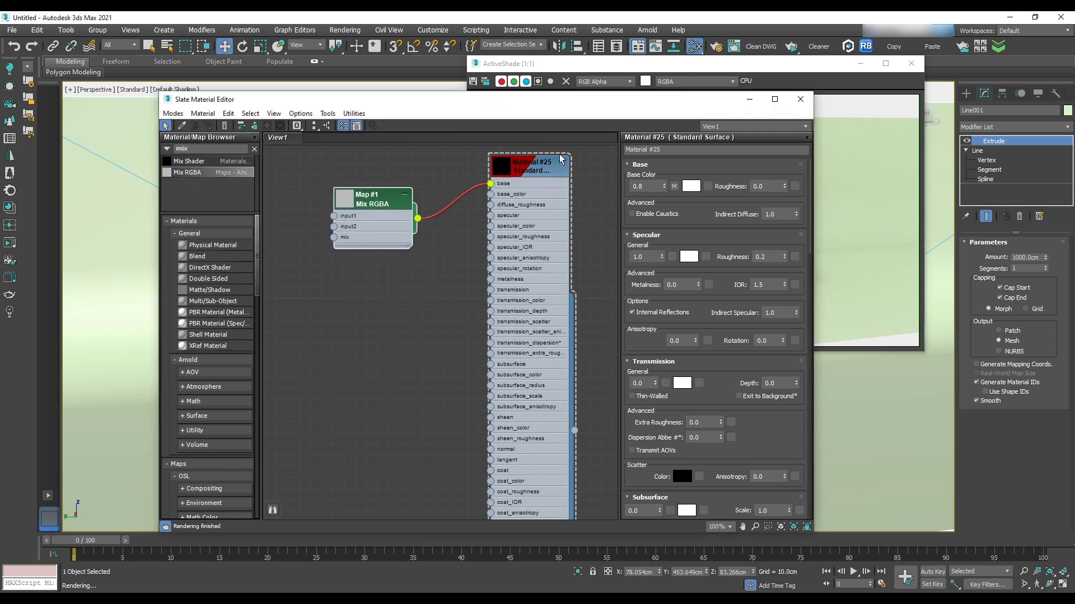
Sample the coffee table's existing material from the viewport into the material editor.
{"action": "left_click_drag", "start_coordinate": [436, 103], "coordinate": [351, 194]}
{"action": "left_click_drag", "start_coordinate": [618, 194], "coordinate": [533, 186]}
{"action": "left_click", "coordinate": [11, 211]}
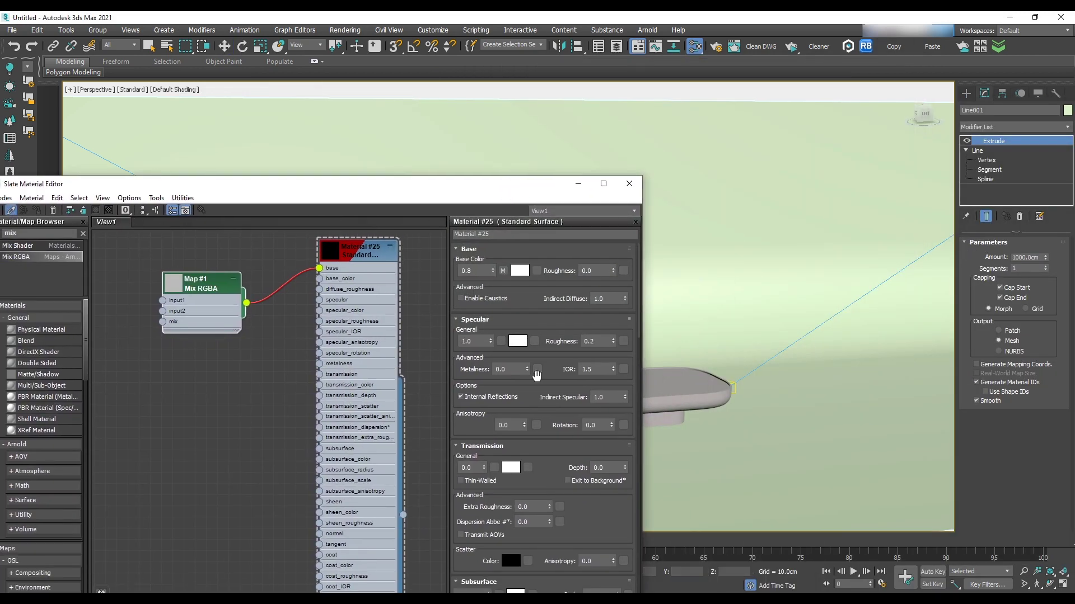
{"action": "left_click", "coordinate": [664, 395]}
{"action": "left_click_drag", "start_coordinate": [446, 190], "coordinate": [610, 131]}
Connect the sampled material's bitmap to input 1 of the Mix RGBA map and delete the sampled material's other nodes.
{"action": "middle_click_drag", "start_coordinate": [523, 274], "coordinate": [479, 364]}
{"action": "scroll", "coordinate": [529, 271], "scroll_direction": "down", "scroll_amount": 1}
{"action": "scroll", "coordinate": [529, 271], "scroll_direction": "down", "scroll_amount": 2}
{"action": "left_click_drag", "start_coordinate": [474, 364], "coordinate": [467, 433]}
{"action": "double_click", "coordinate": [389, 411]}
{"action": "key", "text": "Delete"}
{"action": "double_click", "coordinate": [459, 431]}
{"action": "key", "text": "Delete"}
{"action": "left_click", "coordinate": [391, 257]}
{"action": "key", "text": "Delete"}
{"action": "left_click_drag", "start_coordinate": [392, 484], "coordinate": [310, 282]}
{"action": "scroll", "coordinate": [444, 366], "scroll_direction": "up", "scroll_amount": 2}
Set the Mix RGBA map's Input 2 color to a light pinkish gray and its Mix value to 0.7.
{"action": "double_click", "coordinate": [438, 290]}
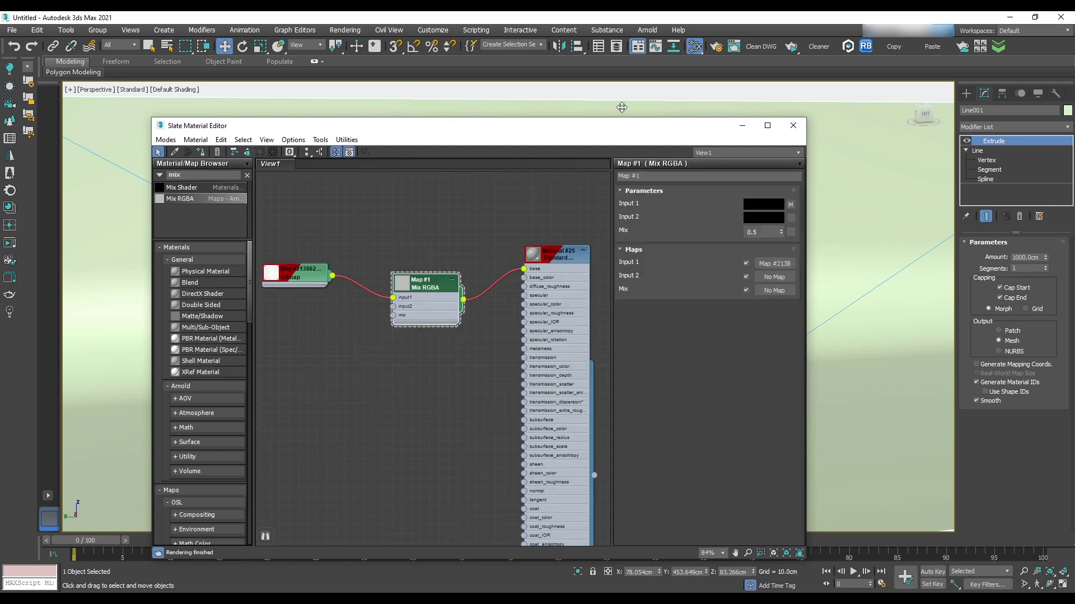
{"action": "left_click_drag", "start_coordinate": [629, 132], "coordinate": [622, 143]}
{"action": "left_click_drag", "start_coordinate": [455, 287], "coordinate": [344, 487]}
{"action": "left_click", "coordinate": [252, 518]}
{"action": "left_click", "coordinate": [429, 542]}
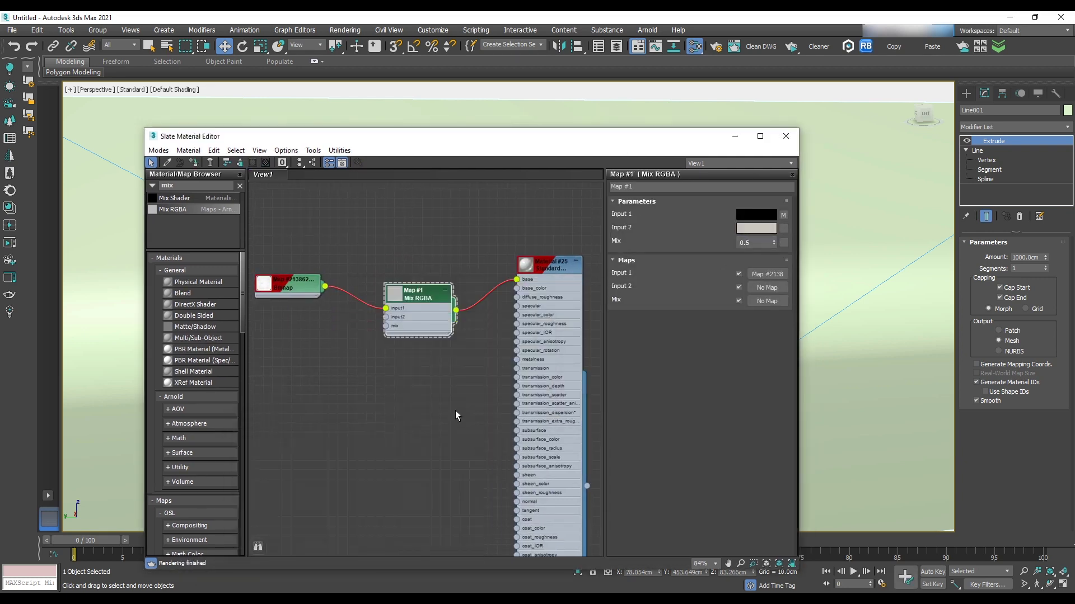
{"action": "type", "text": "0.7"}
{"action": "key", "text": "Return"}
Set the Standard Surface material's base weight to 0.5, specular weight to 0.5 and specular roughness to 0.7.
{"action": "double_click", "coordinate": [526, 265]}
{"action": "double_click", "coordinate": [428, 291]}
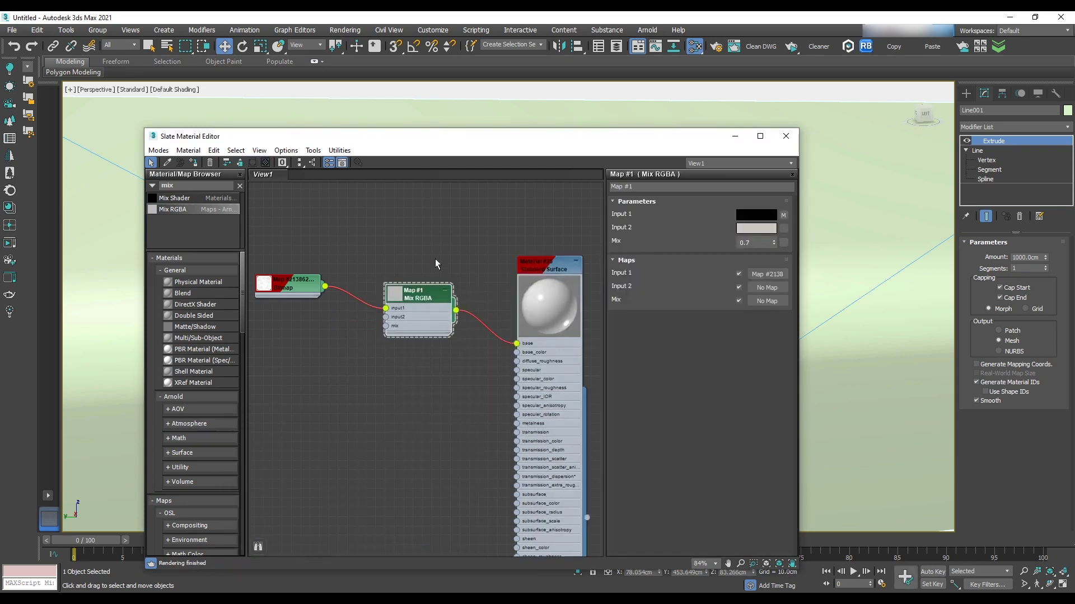
{"action": "left_click", "coordinate": [435, 254]}
{"action": "double_click", "coordinate": [544, 267]}
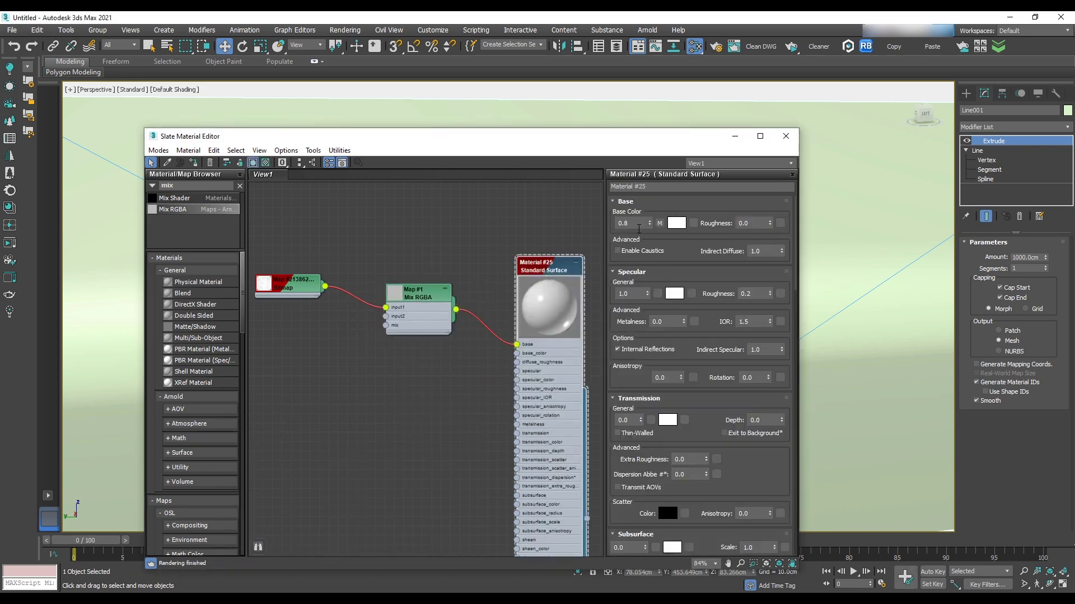
{"action": "scroll", "coordinate": [559, 324], "scroll_direction": "up", "scroll_amount": 2}
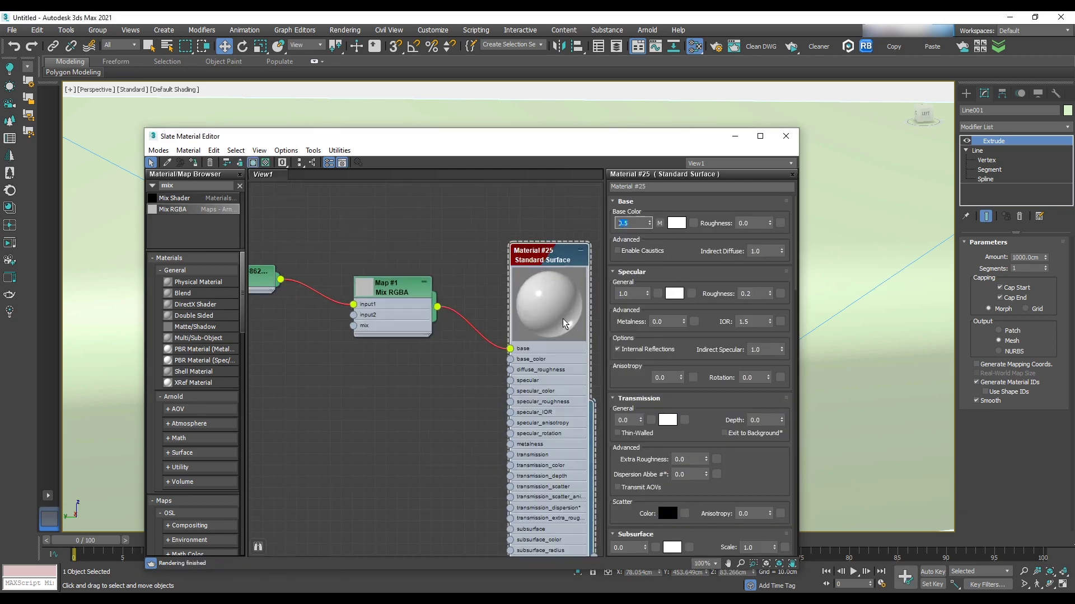
{"action": "double_click", "coordinate": [640, 294]}
{"action": "type", "text": "0.5"}
{"action": "key", "text": "Tab"}
{"action": "double_click", "coordinate": [740, 290]}
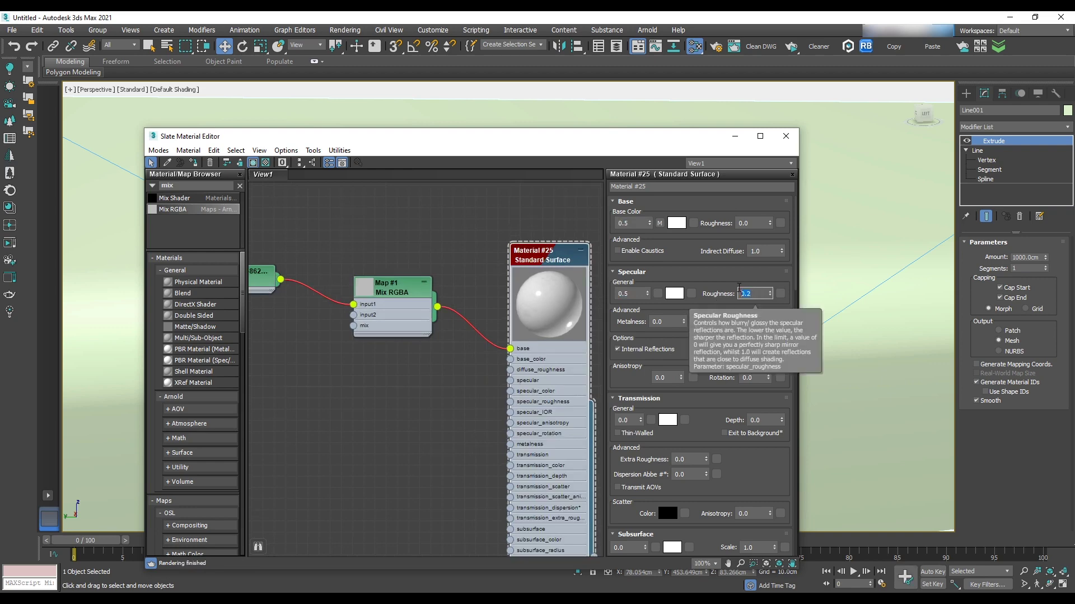
{"action": "type", "text": "0.7"}
{"action": "key", "text": "Return"}
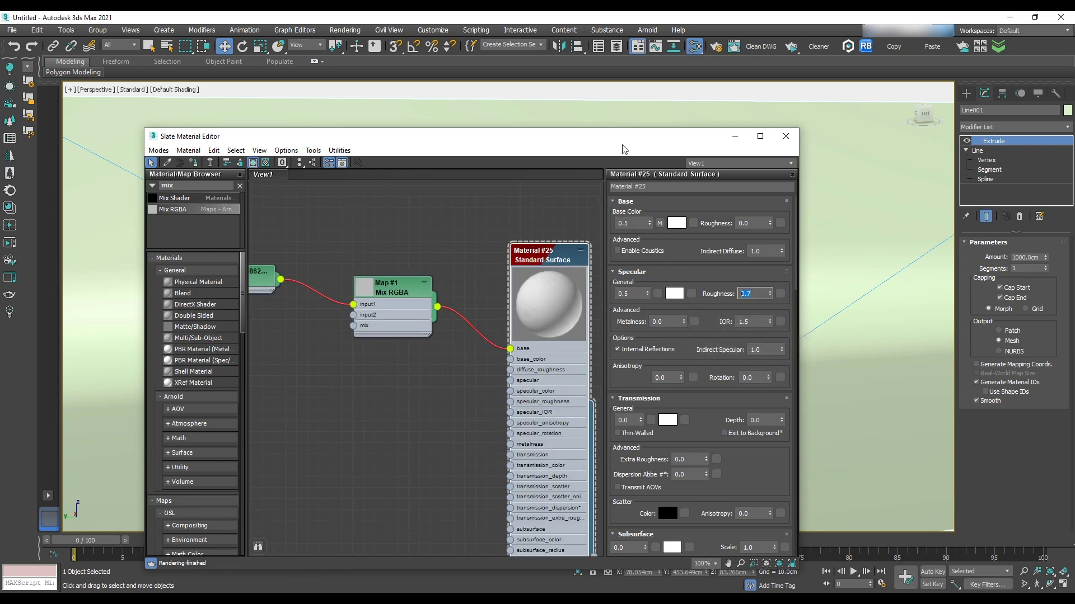
Select the coffee table's top and base and assign the Mix RGBA Standard Surface material to them.
{"action": "left_click_drag", "start_coordinate": [619, 138], "coordinate": [560, 244]}
{"action": "middle_click_drag", "start_coordinate": [818, 383], "coordinate": [912, 304]}
{"action": "left_click", "coordinate": [862, 314]}
{"action": "left_click", "coordinate": [840, 337], "text": "ctrl"}
{"action": "right_click", "coordinate": [512, 363]}
{"action": "left_click", "coordinate": [557, 103]}
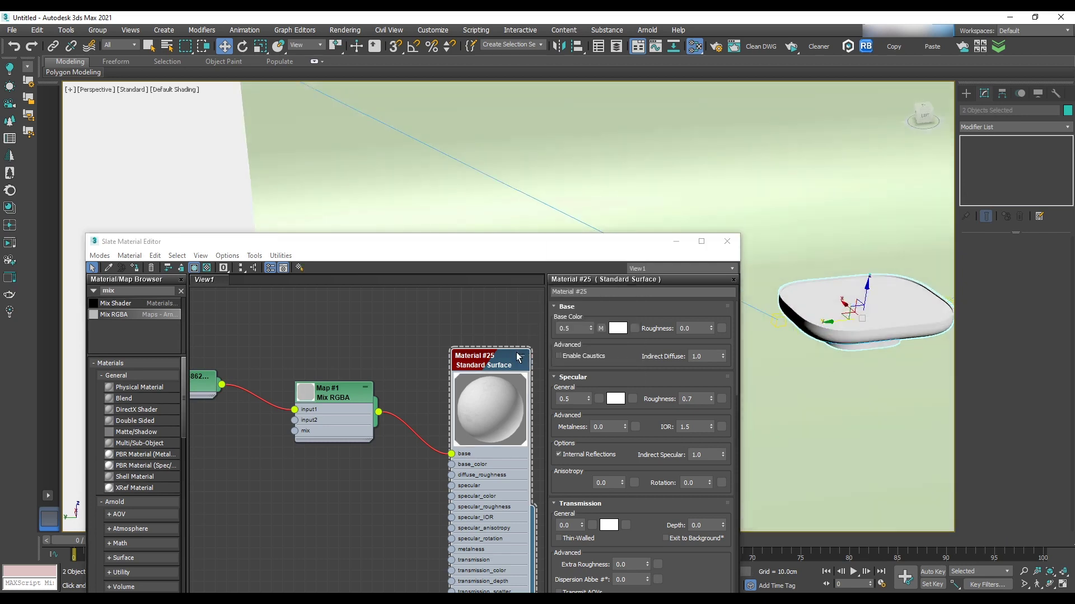
{"action": "scroll", "coordinate": [865, 352], "scroll_direction": "up", "scroll_amount": 5}
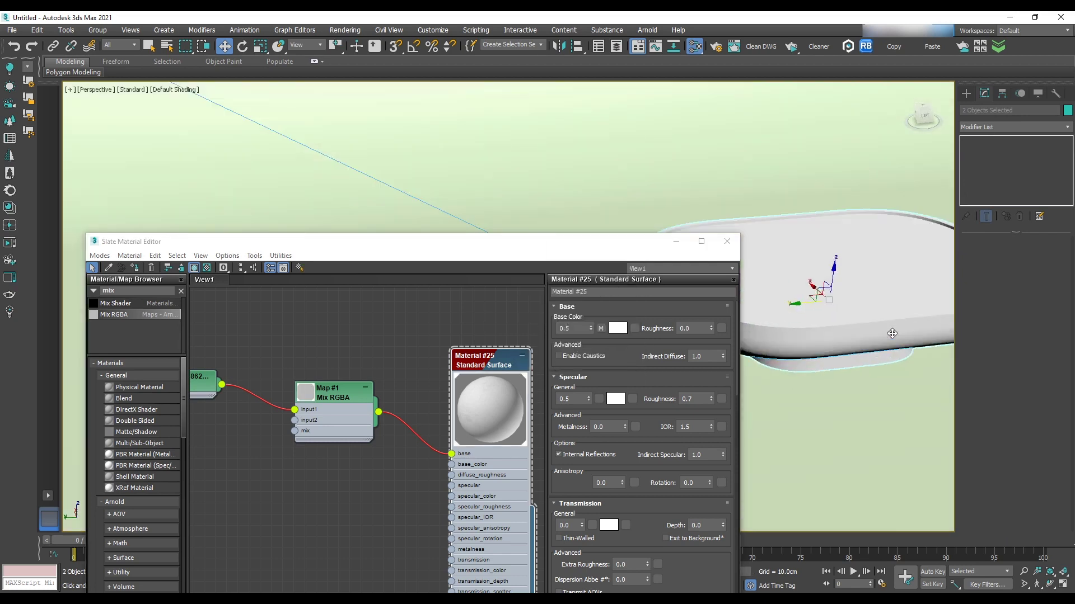
{"action": "scroll", "coordinate": [439, 456], "scroll_direction": "down", "scroll_amount": 1}
Create a second Arnold Standard Surface material beside the first one.
{"action": "middle_click_drag", "start_coordinate": [417, 503], "coordinate": [451, 314]}
{"action": "right_click", "coordinate": [368, 459]}
{"action": "mouse_move", "coordinate": [417, 466]}
{"action": "mouse_move", "coordinate": [508, 482]}
{"action": "mouse_move", "coordinate": [577, 517]}
{"action": "left_click", "coordinate": [662, 583]}
{"action": "left_click_drag", "start_coordinate": [367, 453], "coordinate": [351, 379]}
Set the second material's base color to medium gray and its specular weight to 0.
{"action": "double_click", "coordinate": [351, 379]}
{"action": "left_click", "coordinate": [616, 330]}
{"action": "left_click", "coordinate": [401, 450]}
{"action": "left_click", "coordinate": [486, 516]}
{"action": "right_click", "coordinate": [588, 398]}
Assign the gray Standard Surface material to the curved backdrop.
{"action": "left_click", "coordinate": [544, 166]}
{"action": "right_click", "coordinate": [368, 391]}
{"action": "left_click", "coordinate": [414, 135]}
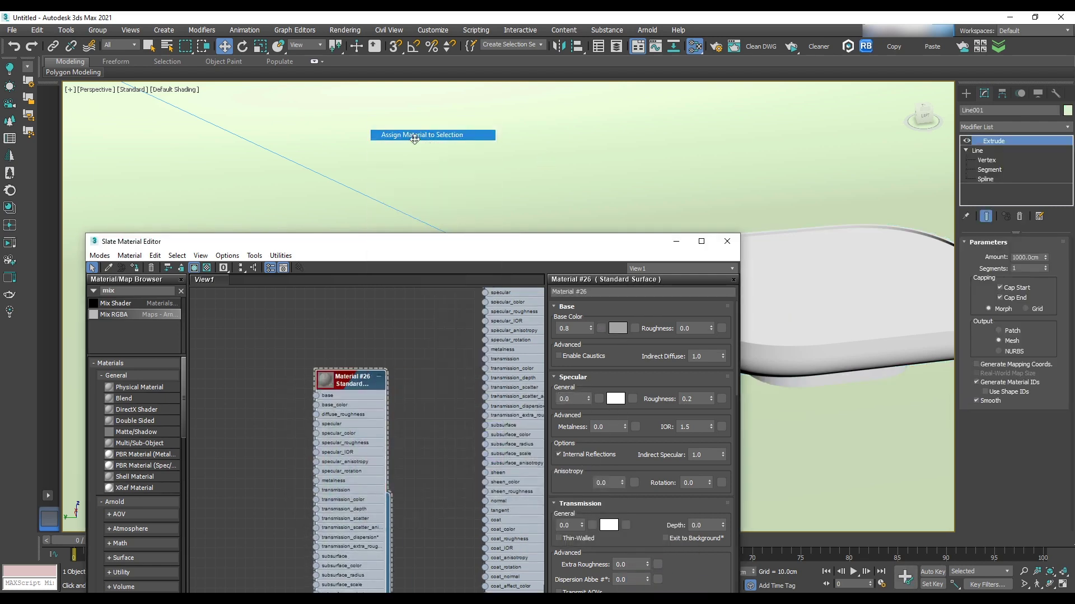
Restart the ActiveShade preview and inspect the table's surface up close.
{"action": "left_click_drag", "start_coordinate": [560, 242], "coordinate": [517, 257]}
{"action": "left_click", "coordinate": [678, 262]}
{"action": "middle_click_drag", "start_coordinate": [778, 351], "coordinate": [680, 305]}
{"action": "left_click", "coordinate": [791, 47]}
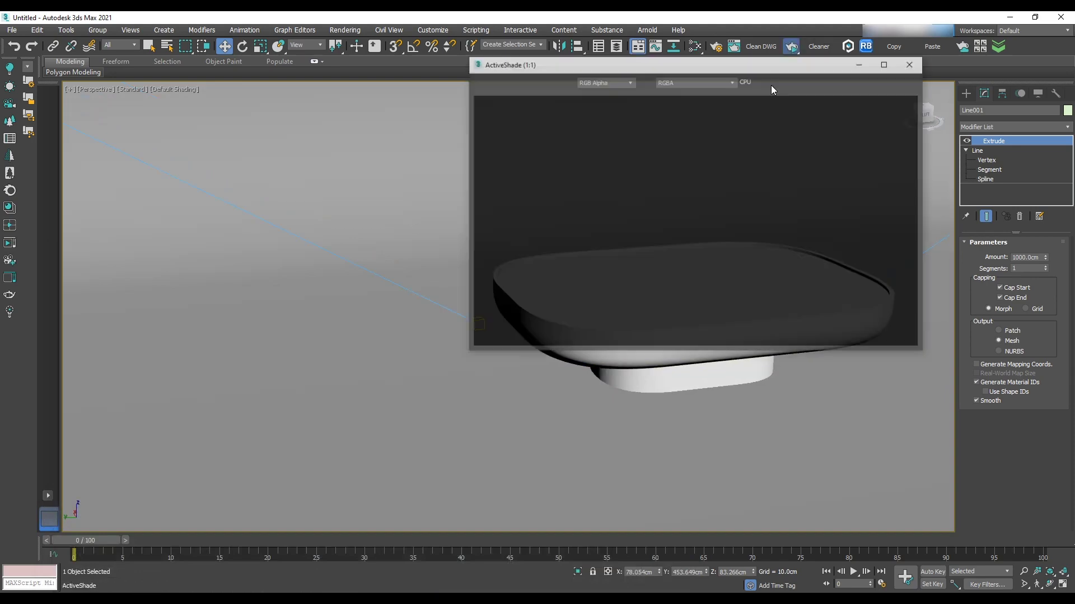
{"action": "left_click_drag", "start_coordinate": [747, 71], "coordinate": [394, 85]}
{"action": "scroll", "coordinate": [744, 335], "scroll_direction": "up", "scroll_amount": 2}
{"action": "middle_click_drag", "start_coordinate": [744, 335], "coordinate": [754, 374]}
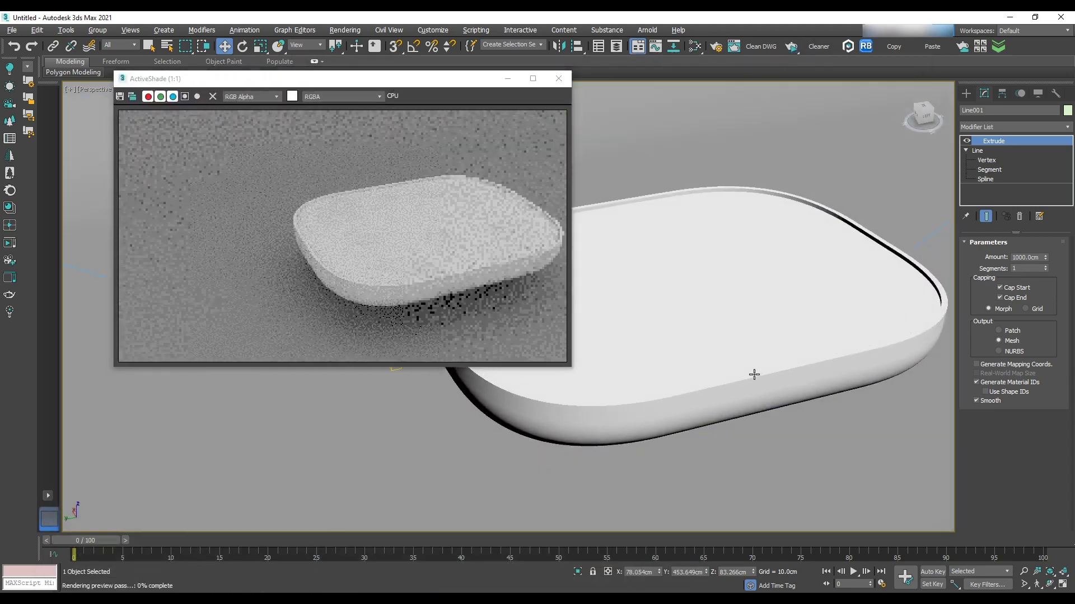
{"action": "scroll", "coordinate": [744, 353], "scroll_direction": "up", "scroll_amount": 3}
Raise the table material's base weight to 1.0 and change its base color to beige.
{"action": "key", "text": "m"}
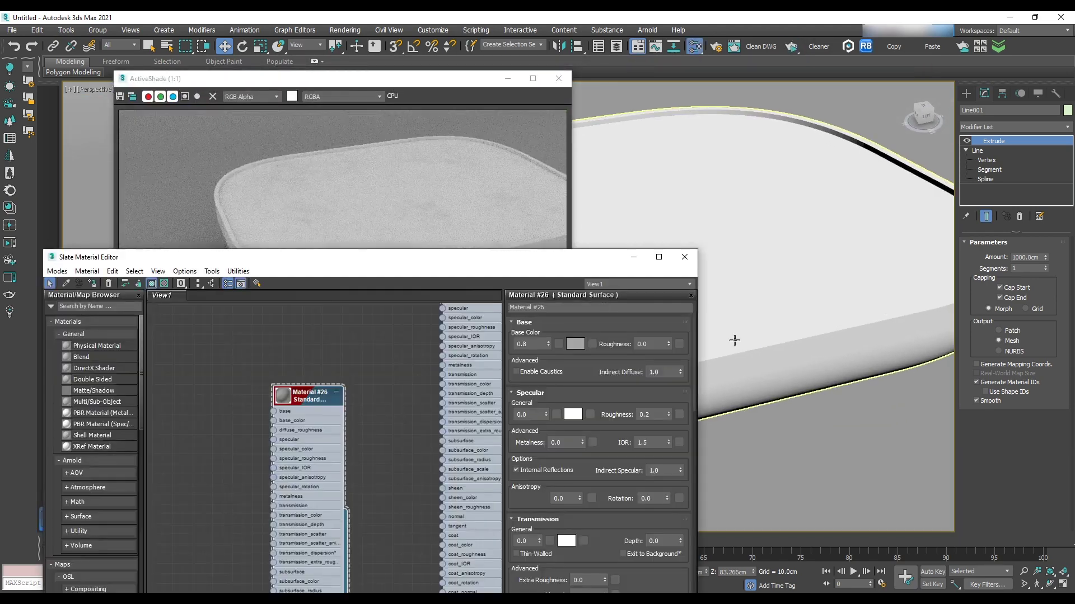
{"action": "left_click_drag", "start_coordinate": [380, 80], "coordinate": [335, 67]}
{"action": "left_click_drag", "start_coordinate": [571, 258], "coordinate": [542, 317]}
{"action": "middle_click_drag", "start_coordinate": [434, 404], "coordinate": [372, 478]}
{"action": "middle_click_drag", "start_coordinate": [404, 396], "coordinate": [417, 467]}
{"action": "double_click", "coordinate": [396, 399]}
{"action": "left_click", "coordinate": [485, 398]}
{"action": "type", "text": "0.6"}
{"action": "key", "text": "Return"}
{"action": "type", "text": "0.5"}
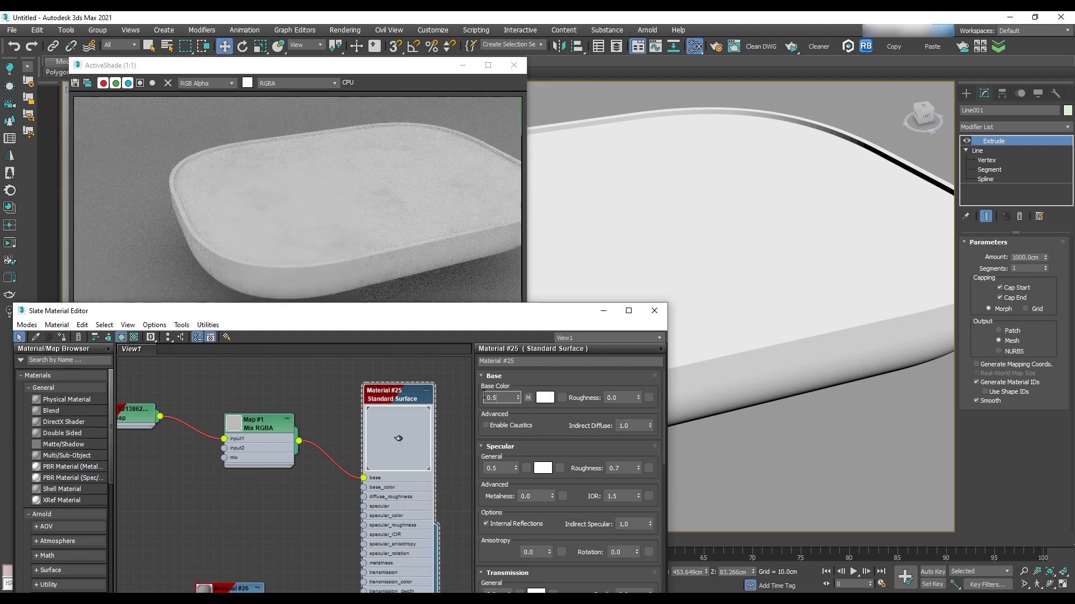
{"action": "type", "text": ".99"}
{"action": "key", "text": "Return"}
{"action": "middle_click_drag", "start_coordinate": [438, 415], "coordinate": [472, 401]}
{"action": "double_click", "coordinate": [295, 414]}
{"action": "double_click", "coordinate": [452, 391]}
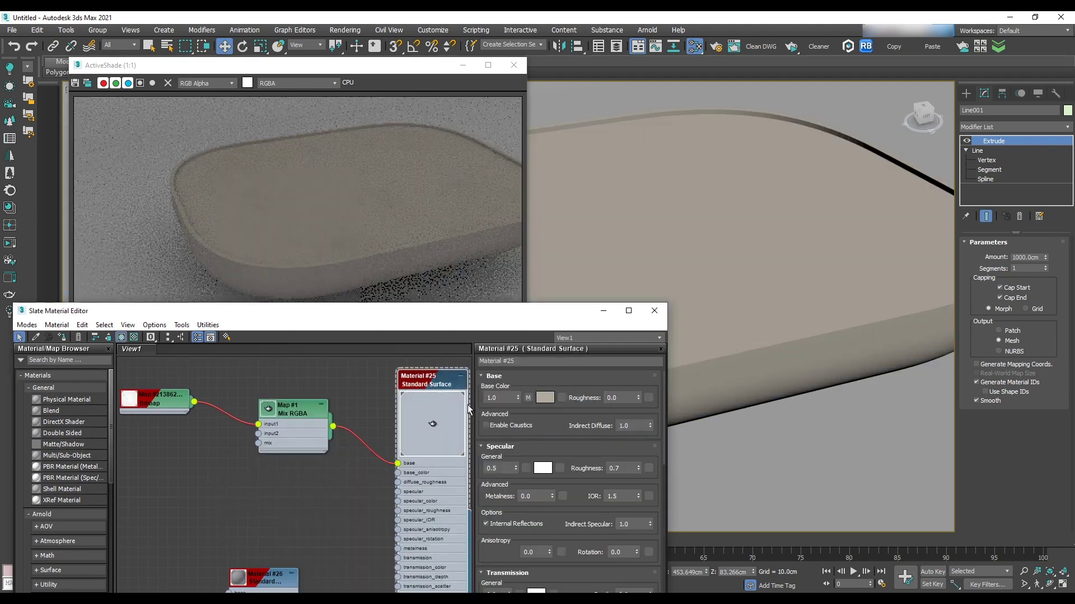
Lighten the table material's base color to a pale beige-gray and set its base weight to 0.5.
{"action": "left_click", "coordinate": [545, 398]}
{"action": "left_click_drag", "start_coordinate": [388, 545], "coordinate": [399, 544]}
{"action": "left_click", "coordinate": [417, 581]}
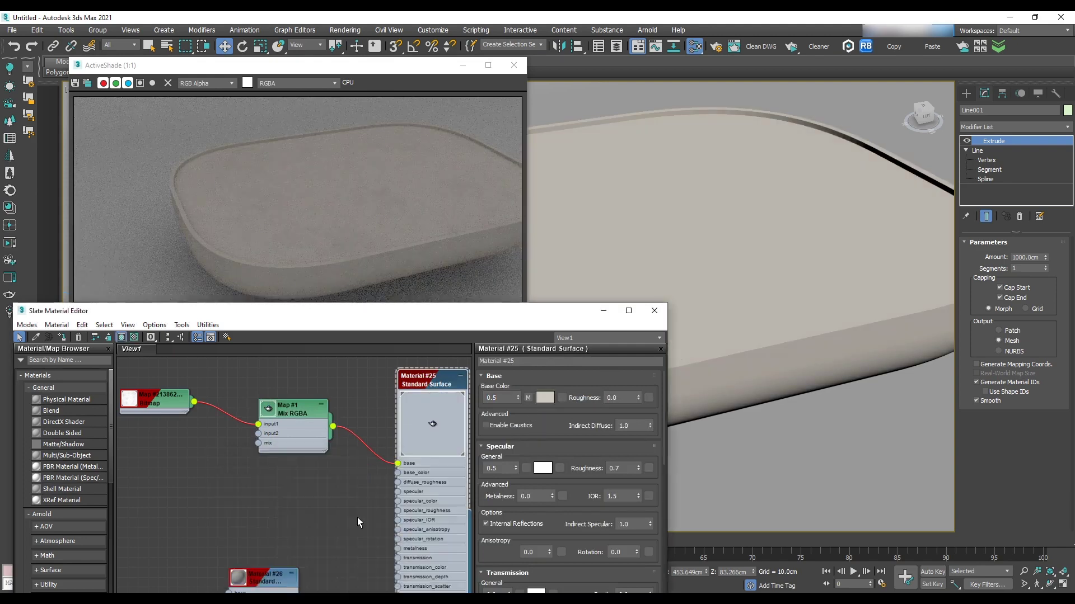
{"action": "right_click", "coordinate": [420, 391]}
Set the Arnold diffuse samples to 5 in the render settings and check the whole table in the ActiveShade preview.
{"action": "key", "text": "F10"}
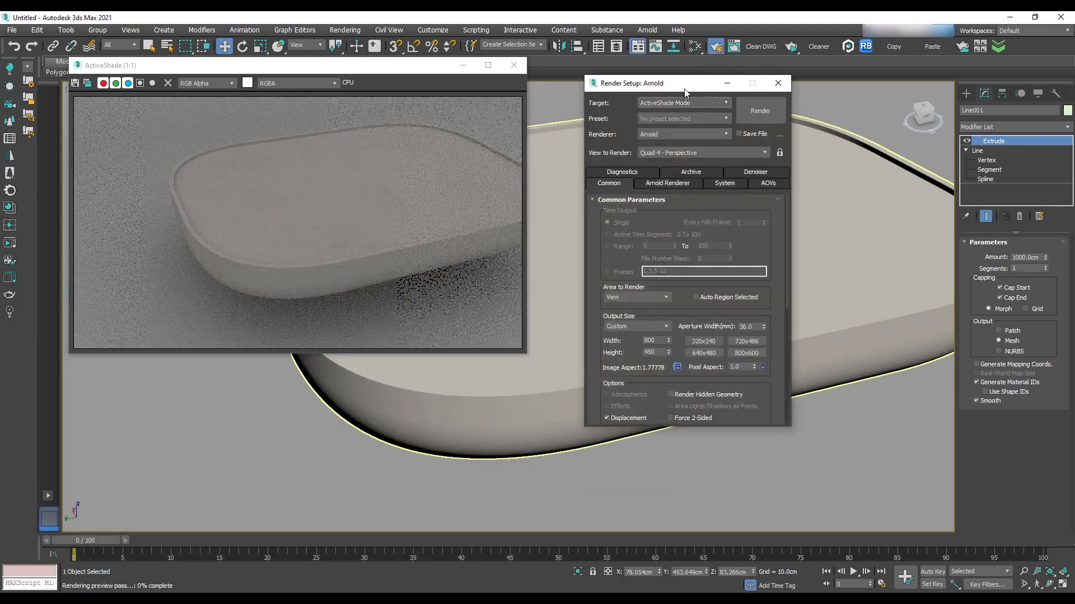
{"action": "left_click_drag", "start_coordinate": [683, 89], "coordinate": [701, 86]}
{"action": "scroll", "coordinate": [532, 372], "scroll_direction": "up", "scroll_amount": 3}
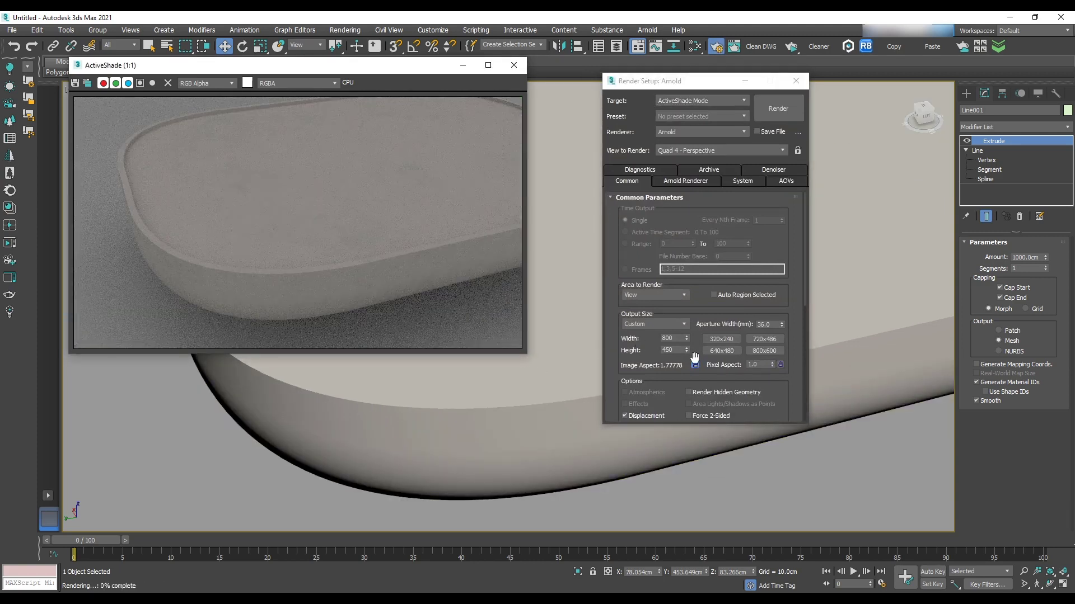
{"action": "left_click", "coordinate": [694, 181]}
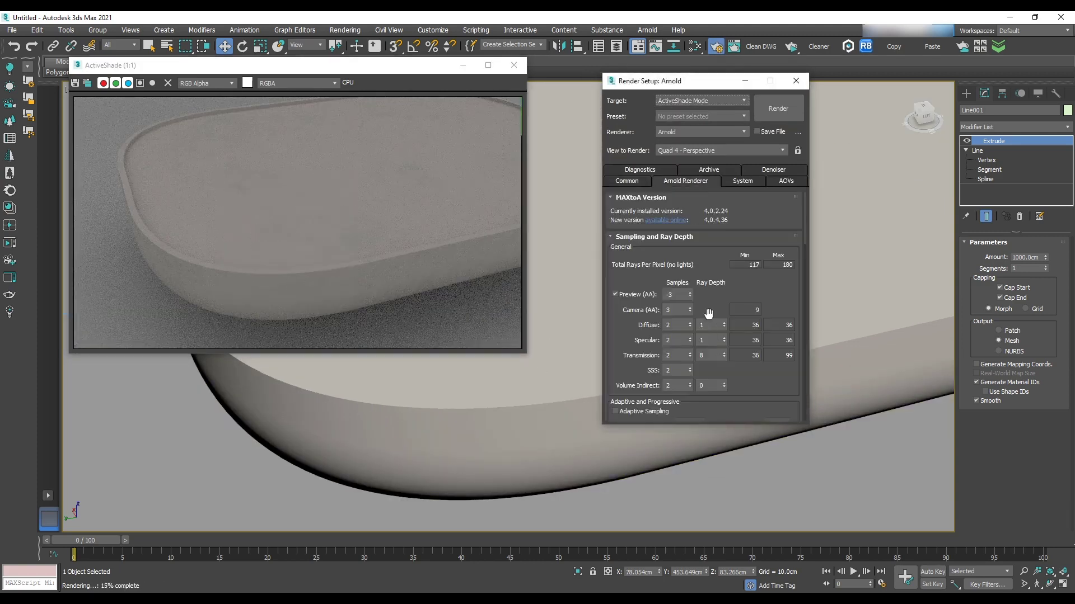
{"action": "double_click", "coordinate": [670, 326]}
{"action": "key", "text": "Return"}
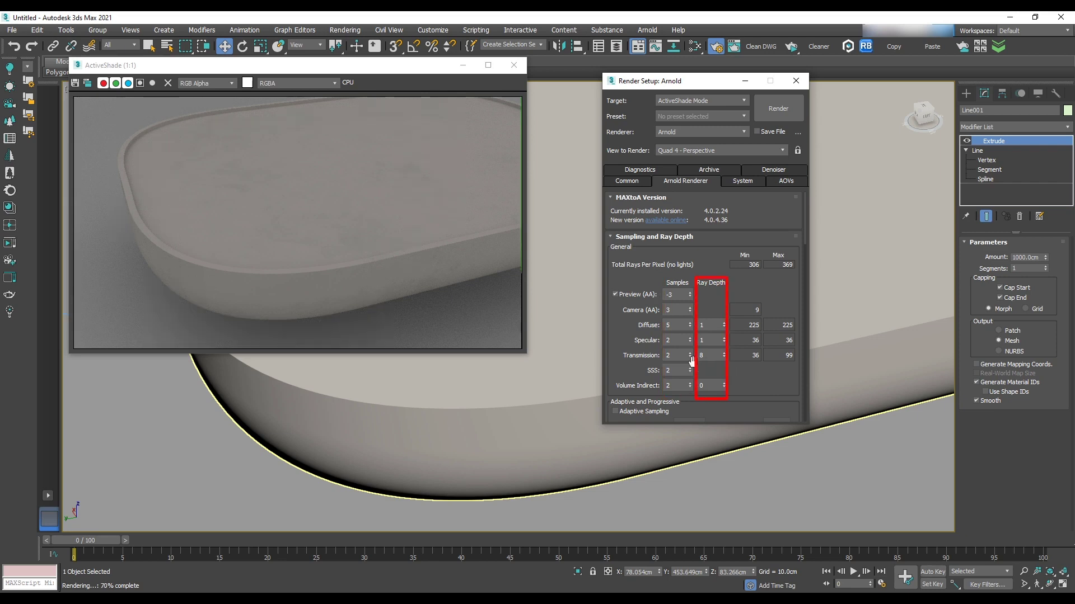
{"action": "scroll", "coordinate": [554, 338], "scroll_direction": "down", "scroll_amount": 4}
{"action": "middle_click_drag", "start_coordinate": [552, 338], "coordinate": [540, 386]}
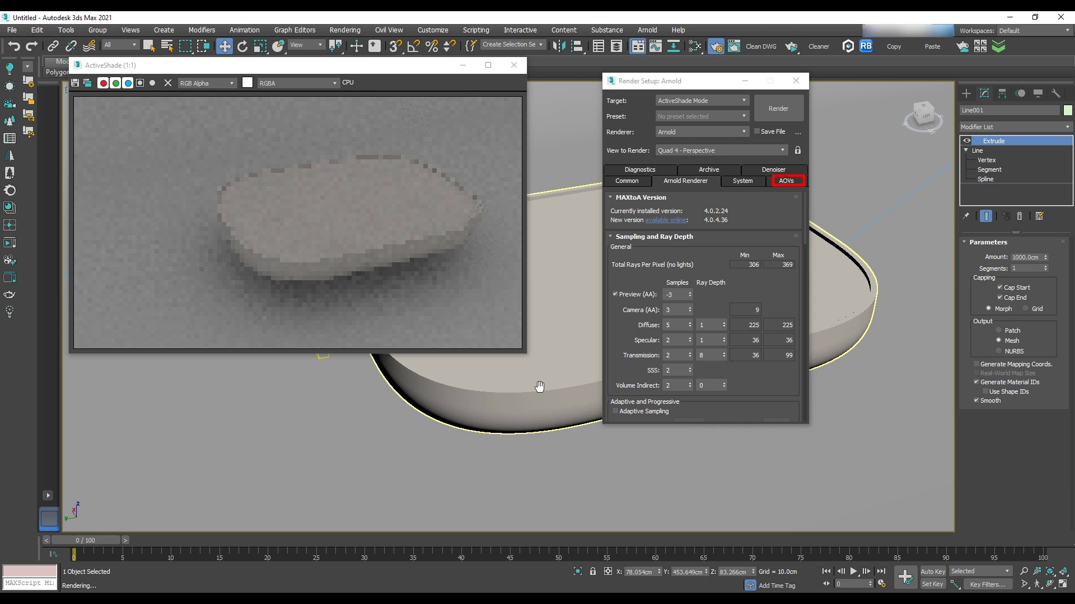
{"action": "scroll", "coordinate": [539, 387], "scroll_direction": "up", "scroll_amount": 4}
{"action": "scroll", "coordinate": [537, 388], "scroll_direction": "down", "scroll_amount": 2}
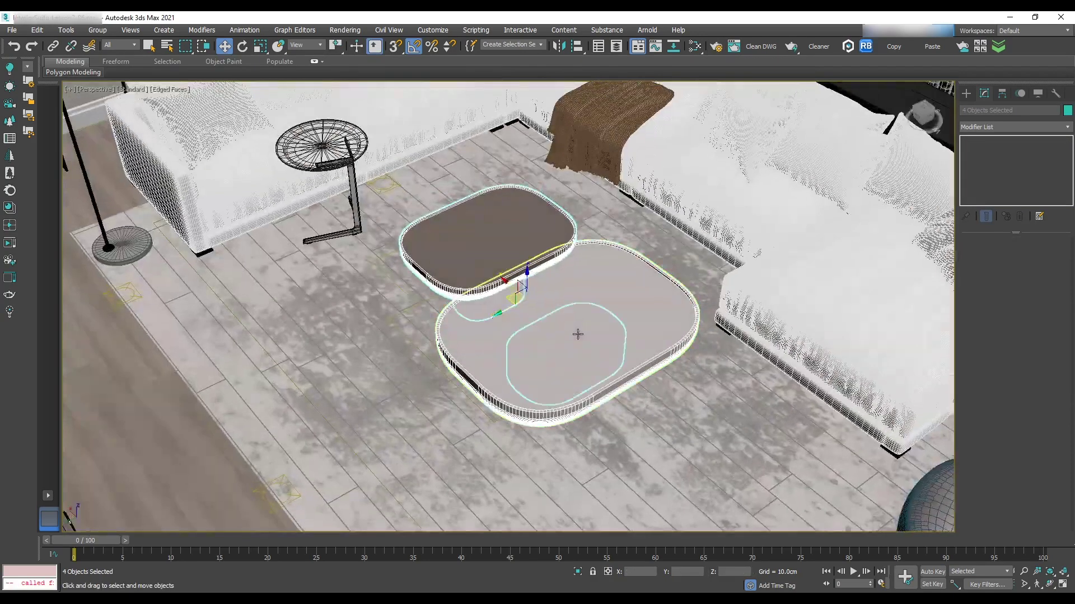
Select the carpet under the coffee tables in the apartment scene and isolate it.
{"action": "middle_click_drag", "start_coordinate": [559, 386], "coordinate": [723, 386], "text": "alt"}
{"action": "left_click", "coordinate": [644, 412]}
{"action": "middle_click_drag", "start_coordinate": [644, 411], "coordinate": [493, 417], "text": "alt"}
{"action": "left_click", "coordinate": [577, 572]}
{"action": "middle_click_drag", "start_coordinate": [611, 381], "coordinate": [775, 371], "text": "alt"}
Load the isolated carpet's material into the Slate Material Editor and bring its node network into view.
{"action": "key", "text": "m"}
{"action": "left_click_drag", "start_coordinate": [504, 106], "coordinate": [688, 84]}
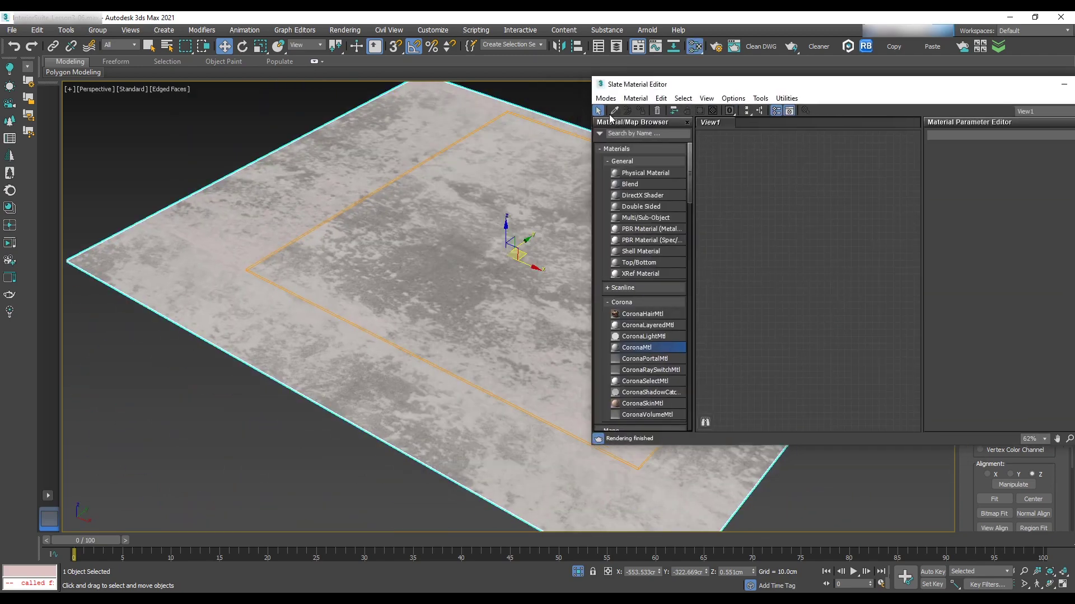
{"action": "left_click_drag", "start_coordinate": [786, 92], "coordinate": [627, 106]}
{"action": "mouse_move", "coordinate": [681, 295]}
{"action": "middle_mouse_down"}
{"action": "mouse_move", "coordinate": [763, 314]}
{"action": "mouse_move", "coordinate": [778, 334]}
{"action": "middle_mouse_up"}
{"action": "scroll", "coordinate": [756, 319], "scroll_direction": "down", "scroll_amount": 2}
{"action": "left_click_drag", "start_coordinate": [752, 247], "coordinate": [709, 338]}
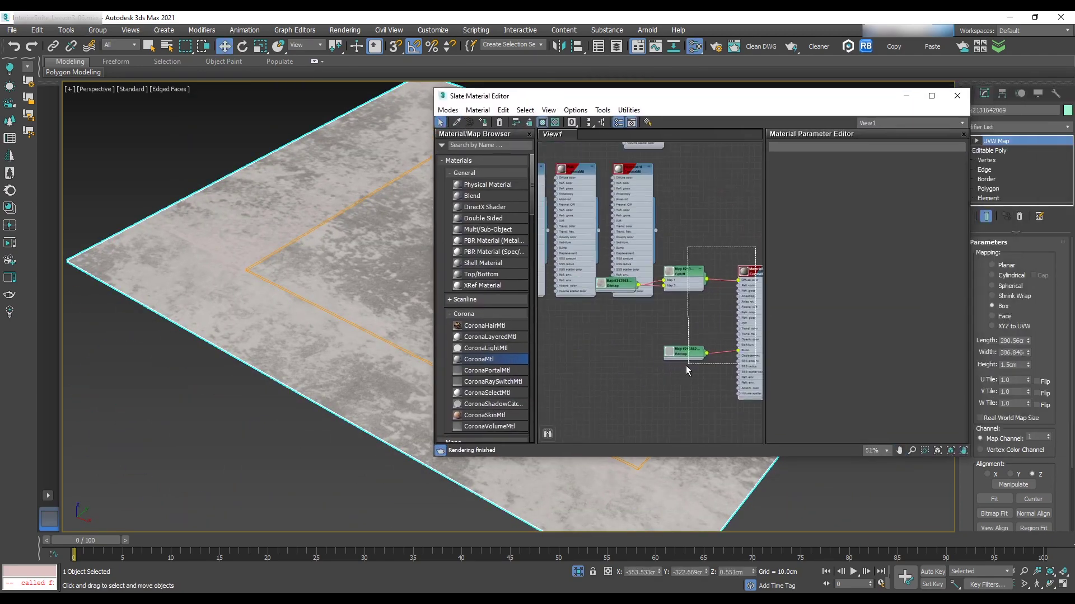
Open the carpet material's bump bitmap Carpet0004_2_L_DISP.jpg and view its image.
{"action": "double_click", "coordinate": [624, 284]}
{"action": "scroll", "coordinate": [742, 291], "scroll_direction": "up", "scroll_amount": 3}
{"action": "mouse_move", "coordinate": [741, 291]}
{"action": "middle_mouse_down"}
{"action": "mouse_move", "coordinate": [693, 277]}
{"action": "mouse_move", "coordinate": [719, 256]}
{"action": "mouse_move", "coordinate": [701, 205]}
{"action": "middle_mouse_up"}
{"action": "double_click", "coordinate": [693, 278]}
{"action": "scroll", "coordinate": [718, 257], "scroll_direction": "up", "scroll_amount": 1}
{"action": "double_click", "coordinate": [649, 318]}
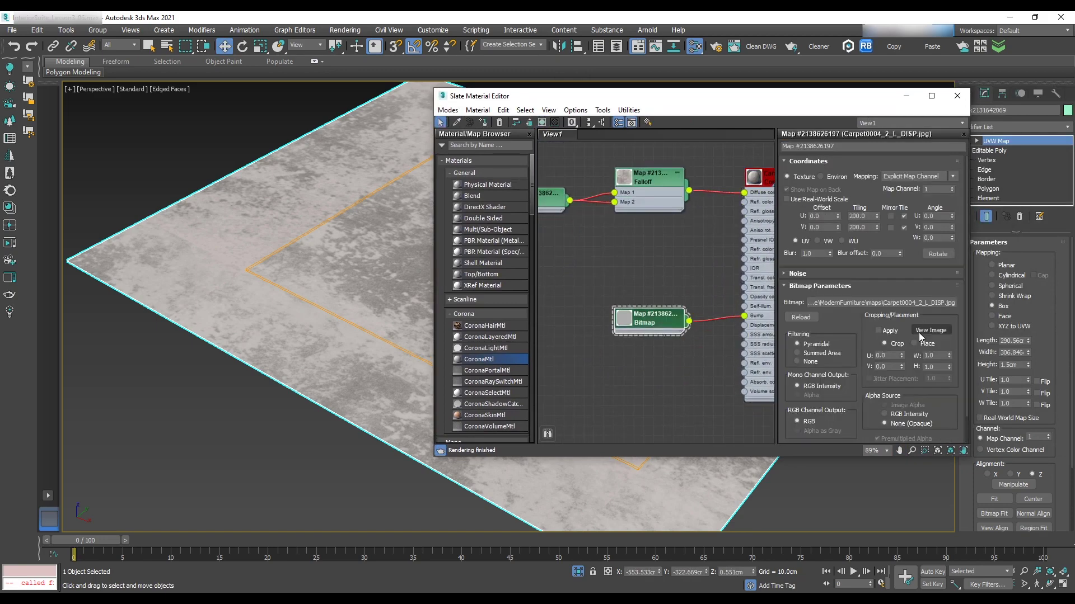
{"action": "left_click", "coordinate": [930, 331]}
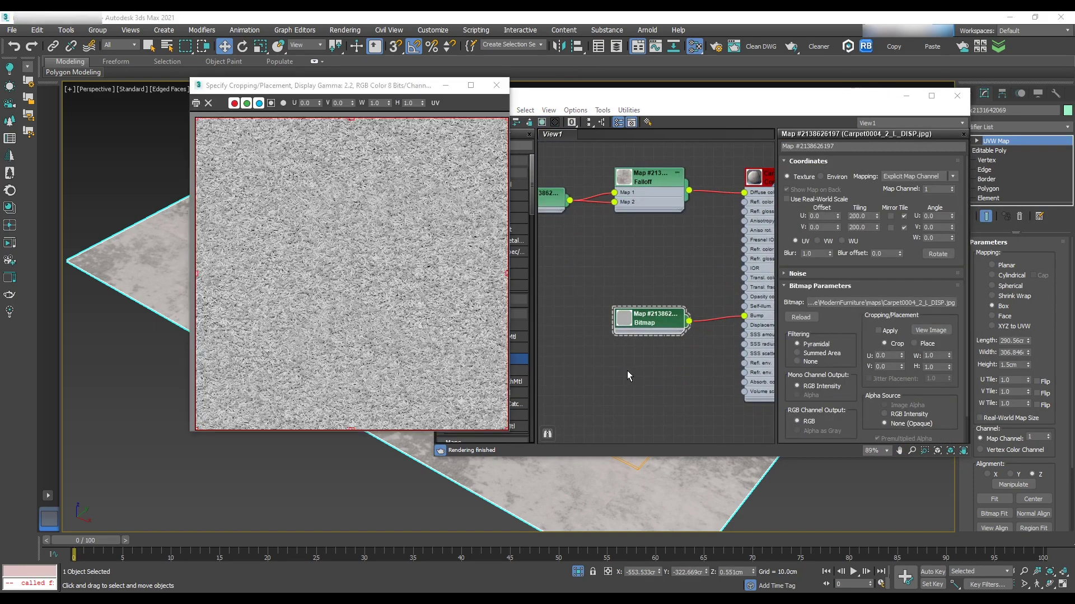
{"action": "left_click_drag", "start_coordinate": [431, 85], "coordinate": [386, 107]}
{"action": "middle_click_drag", "start_coordinate": [663, 326], "coordinate": [672, 333]}
Add a CoronaDisplacementMod modifier to the carpet.
{"action": "left_click_drag", "start_coordinate": [784, 96], "coordinate": [669, 280]}
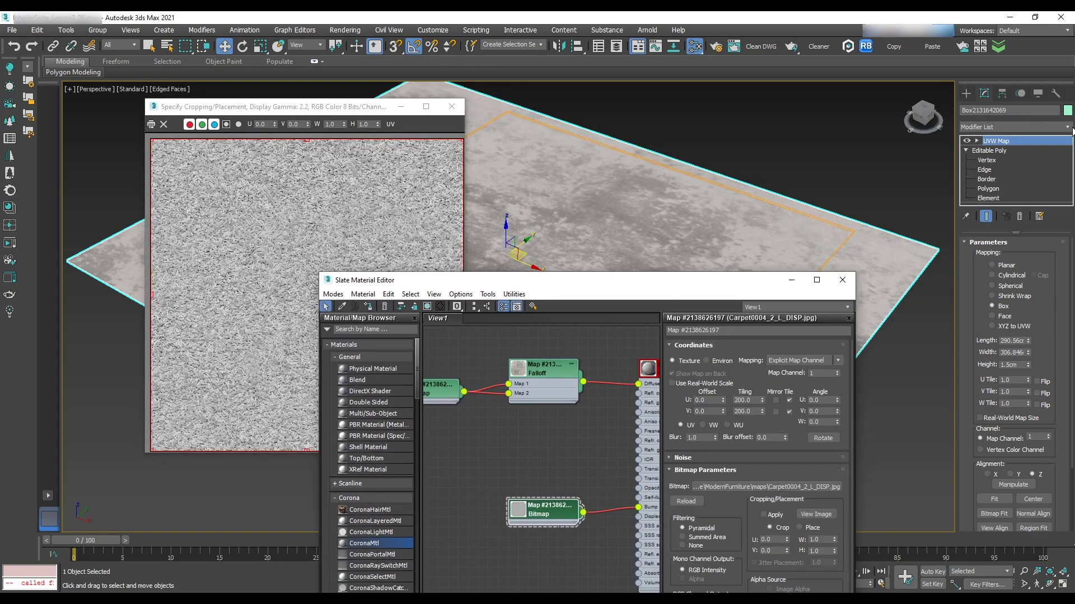
{"action": "left_click", "coordinate": [1068, 128]}
{"action": "key", "text": "o"}
{"action": "left_click", "coordinate": [1042, 148]}
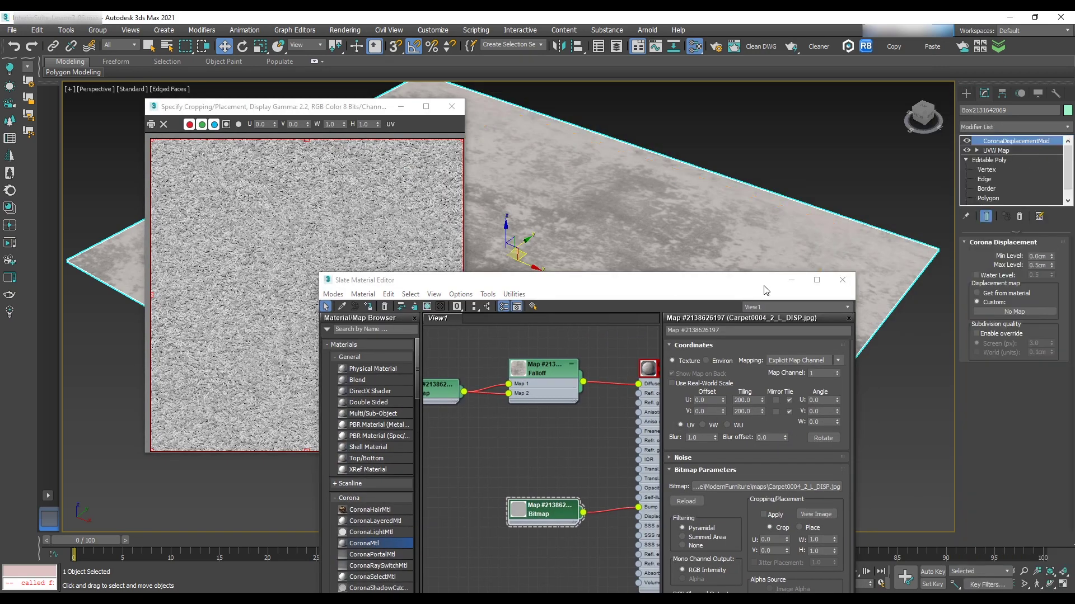
Use the Carpet0004_2_L_DISP.jpg bitmap as the displacement modifier's custom map and close the material editor.
{"action": "left_click_drag", "start_coordinate": [766, 284], "coordinate": [787, 176]}
{"action": "left_click_drag", "start_coordinate": [604, 404], "coordinate": [977, 313]}
{"action": "left_click", "coordinate": [515, 337]}
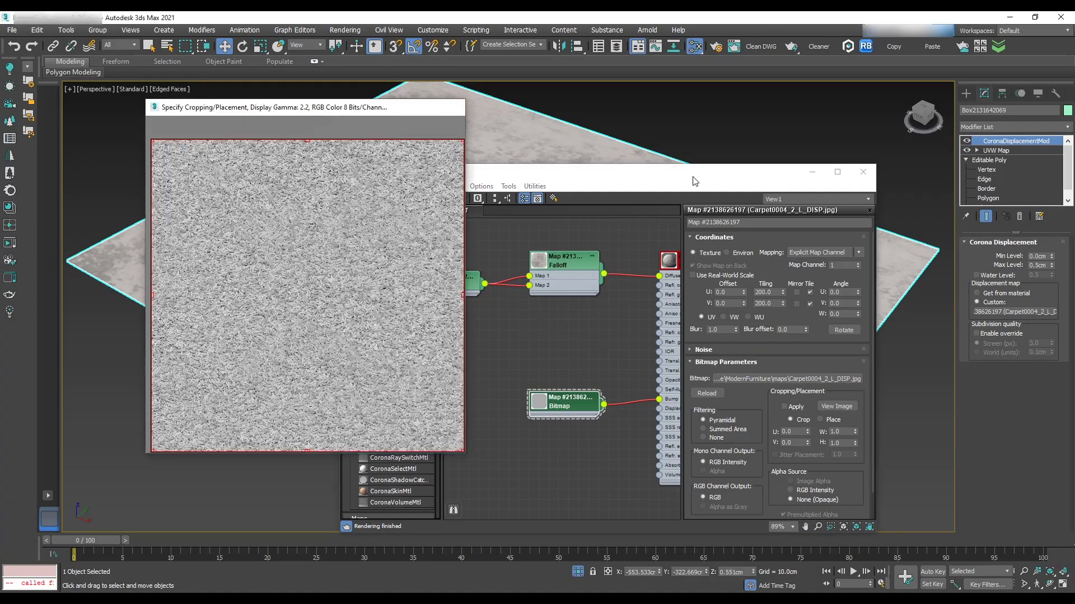
{"action": "left_click", "coordinate": [863, 172]}
End the carpet's isolation, turn off edged faces and view the furnished living room from above.
{"action": "left_click", "coordinate": [578, 572]}
{"action": "mouse_move", "coordinate": [621, 339]}
{"action": "middle_mouse_down", "text": "alt"}
{"action": "mouse_move", "coordinate": [748, 304]}
{"action": "mouse_move", "coordinate": [743, 345]}
{"action": "mouse_move", "coordinate": [800, 329]}
{"action": "middle_mouse_up", "text": "alt"}
{"action": "scroll", "coordinate": [743, 346], "scroll_direction": "down", "scroll_amount": 3}
{"action": "key", "text": "F4"}
{"action": "mouse_move", "coordinate": [728, 326]}
{"action": "middle_mouse_down"}
{"action": "mouse_move", "coordinate": [797, 255]}
{"action": "mouse_move", "coordinate": [672, 333]}
{"action": "mouse_move", "coordinate": [664, 353]}
{"action": "mouse_move", "coordinate": [668, 334]}
{"action": "middle_mouse_up"}
{"action": "scroll", "coordinate": [668, 335], "scroll_direction": "down", "scroll_amount": 3}
{"action": "scroll", "coordinate": [667, 334], "scroll_direction": "up", "scroll_amount": 3}
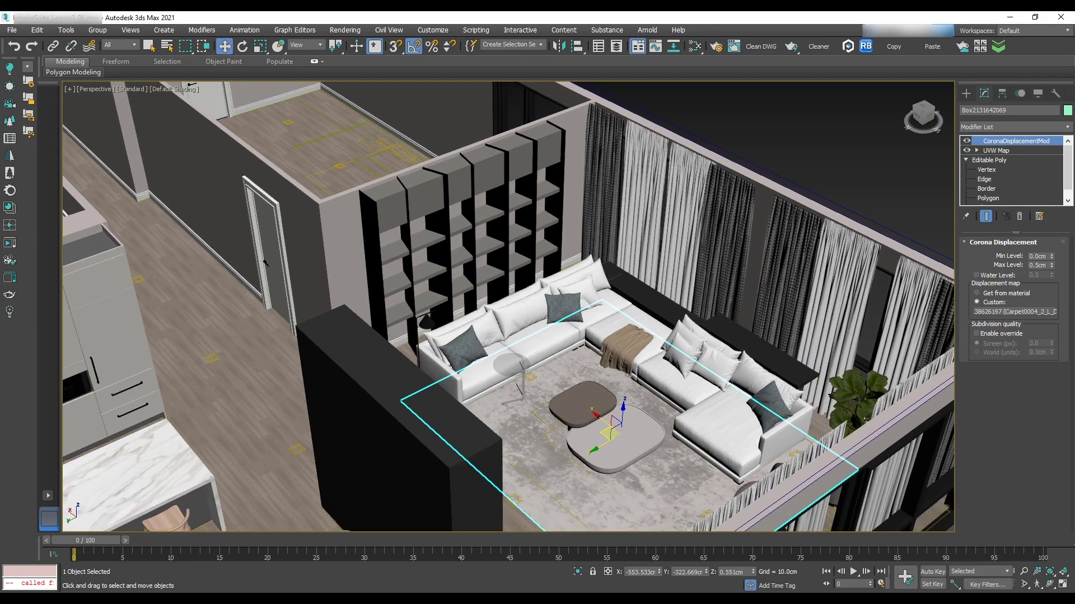